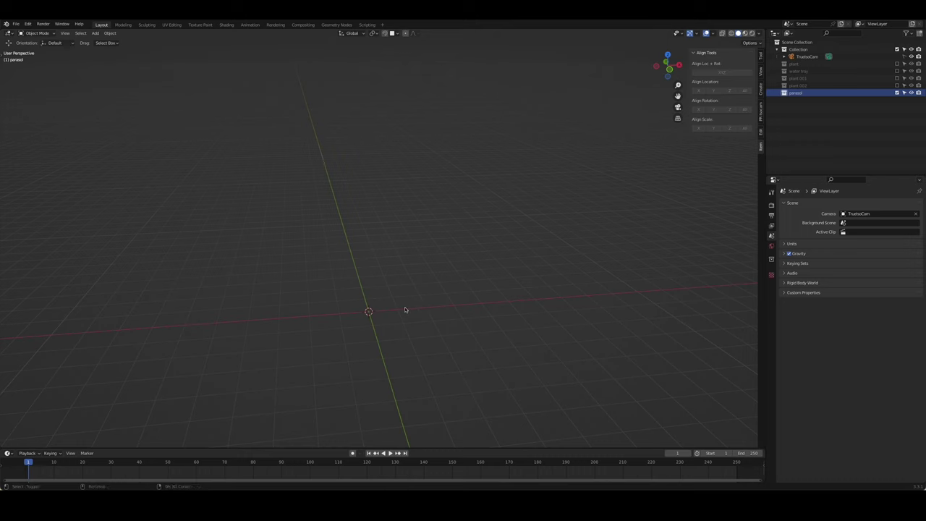
Add a UV sphere with 12 segments and 12 rings, raised about 3 m
key("shift+a")
left_click(445, 328)
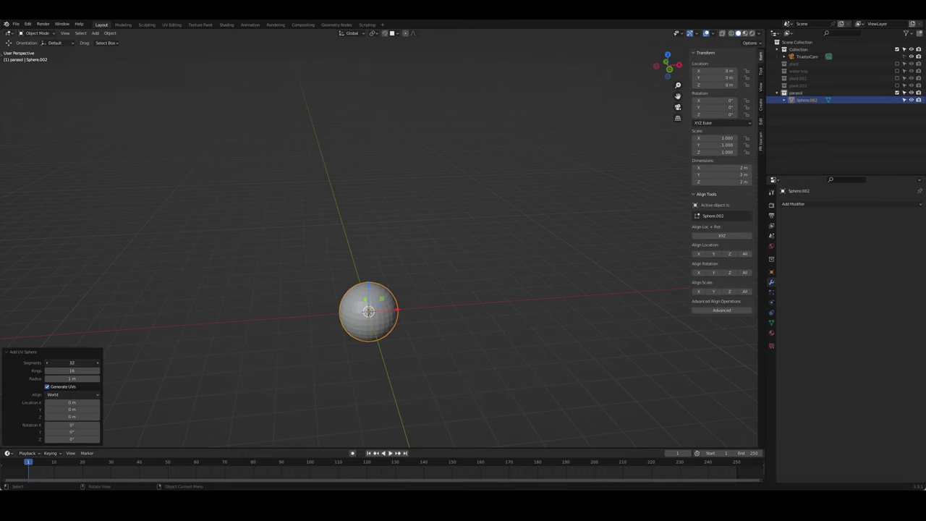
key("Return")
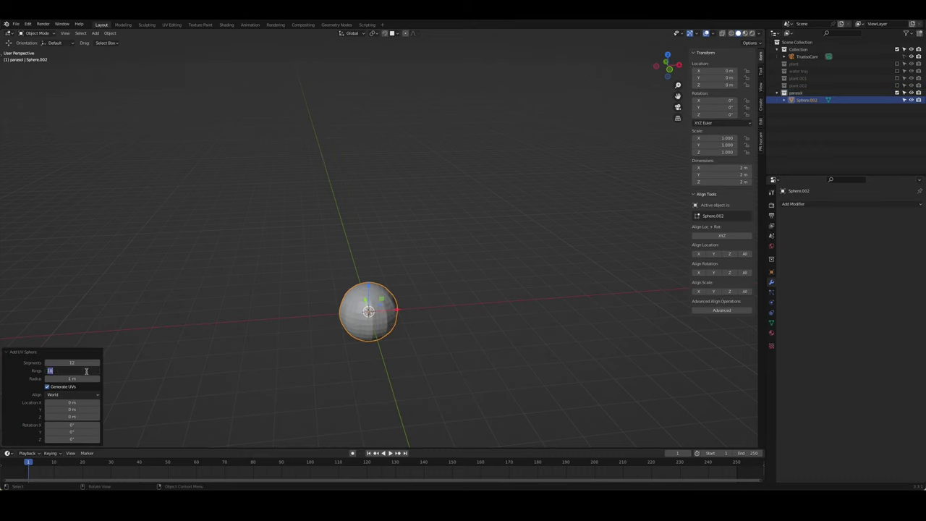
type("12")
key("Tab")
left_click(311, 355)
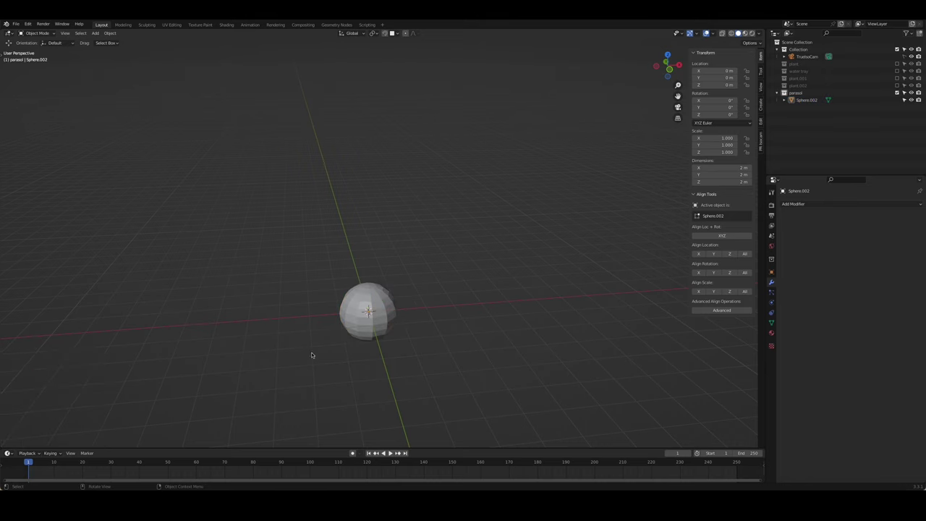
left_click(366, 312)
key("g")
key("z")
left_click(398, 252)
Delete the sphere's lower-half vertices so only the dome cap remains
key("KP_1")
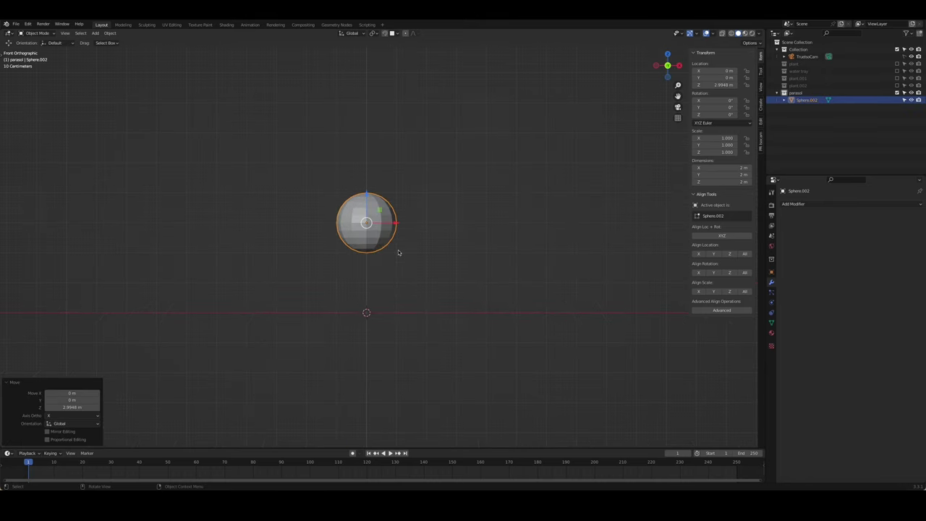
scroll(398, 252, "up", 5)
key("Tab")
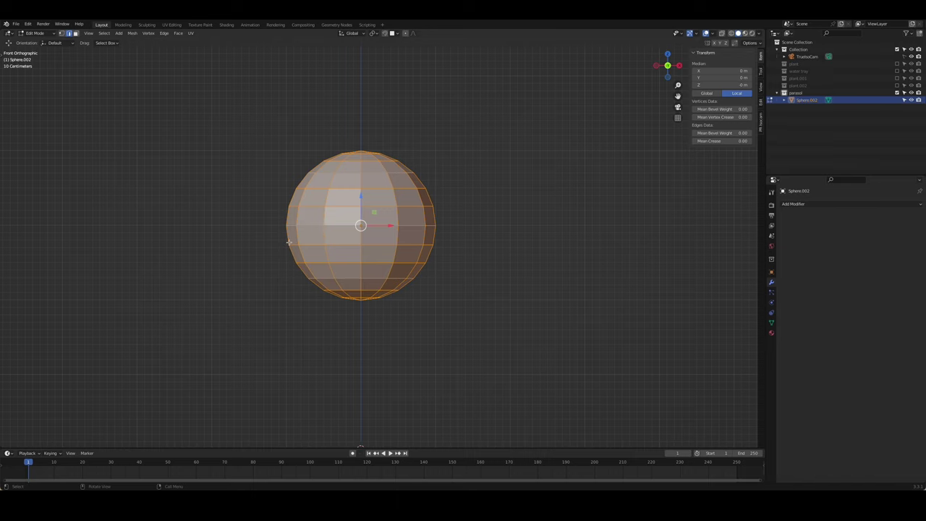
key("1")
left_click_drag(190, 339, 485, 195)
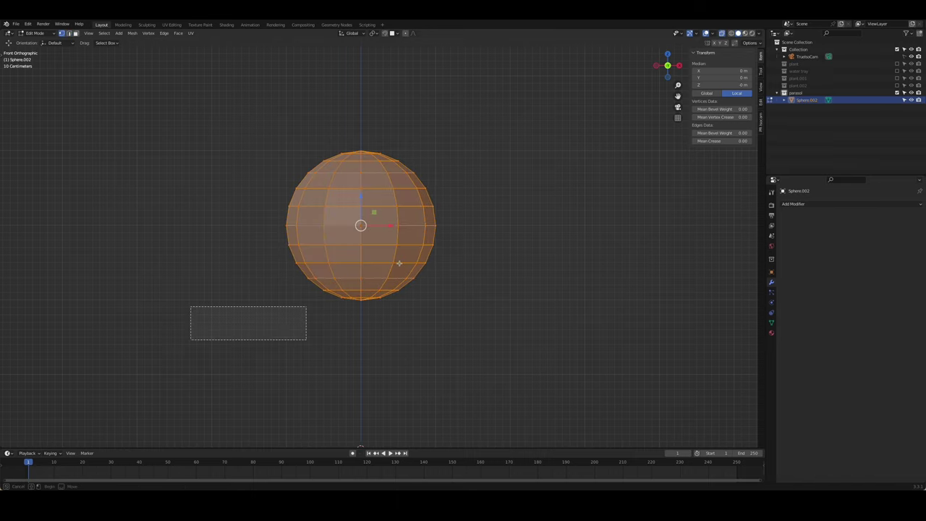
key("x")
left_click(484, 197)
key("a")
middle_click_drag(464, 192, 511, 232)
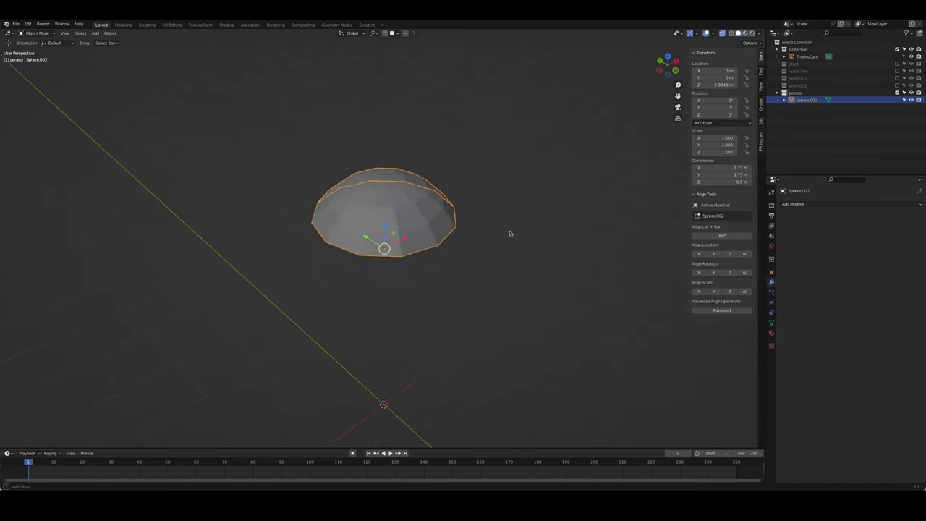
scroll(434, 239, "up", 3)
Select several alternating vertical edge loops running down the dome
key("alt+a")
left_click(426, 259, "alt")
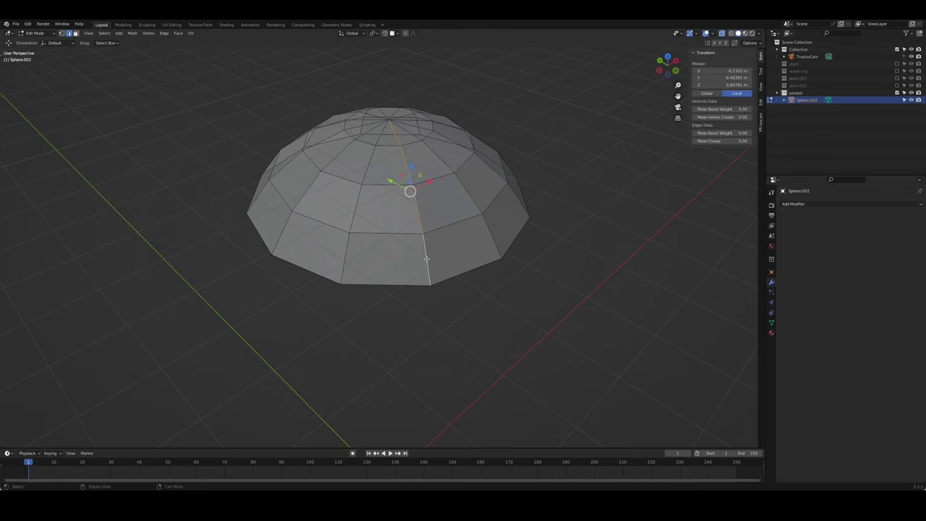
left_click(489, 226, "alt")
middle_click_drag(489, 226, 431, 240)
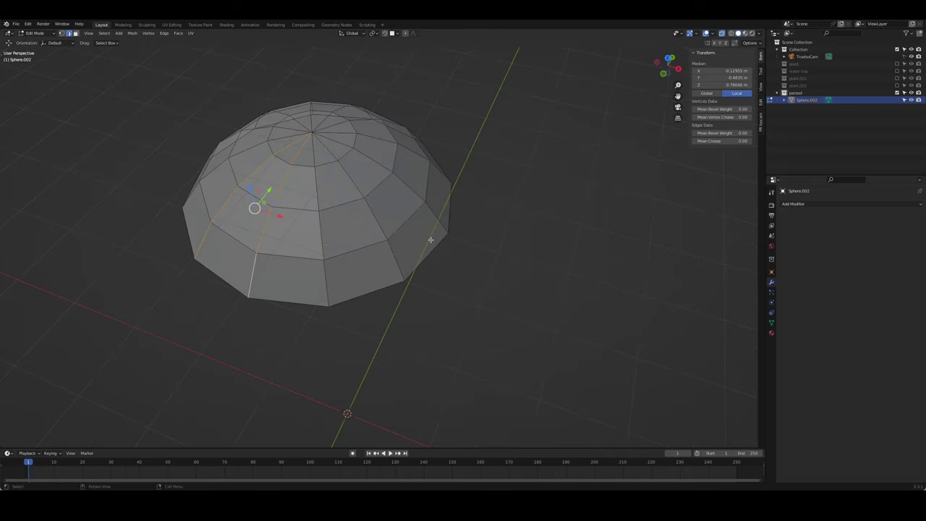
left_click(327, 280, "alt+shift")
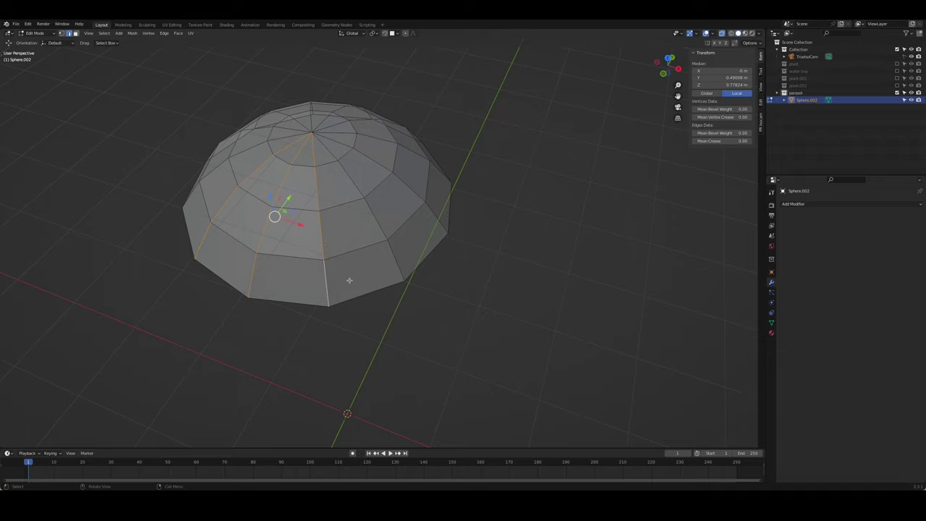
left_click(327, 283)
left_click(327, 283, "alt")
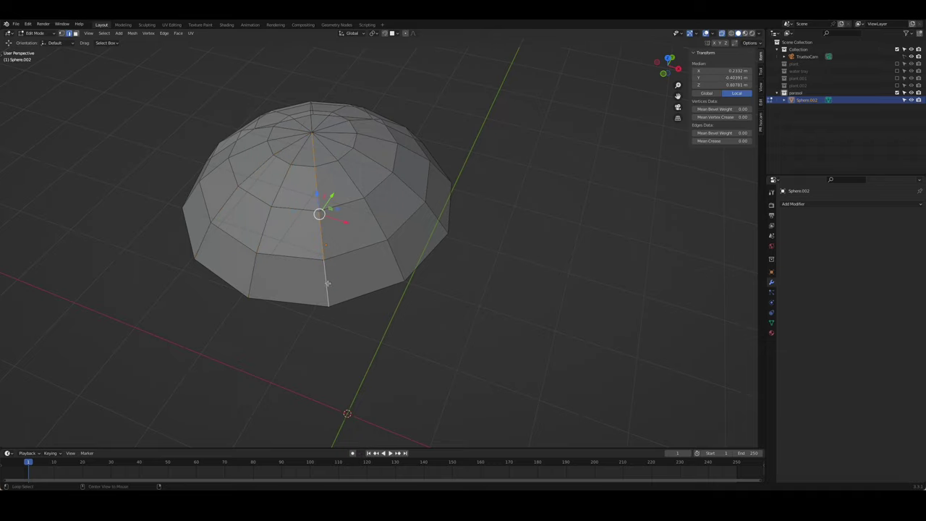
left_click(434, 211, "alt")
middle_click_drag(434, 211, 387, 195)
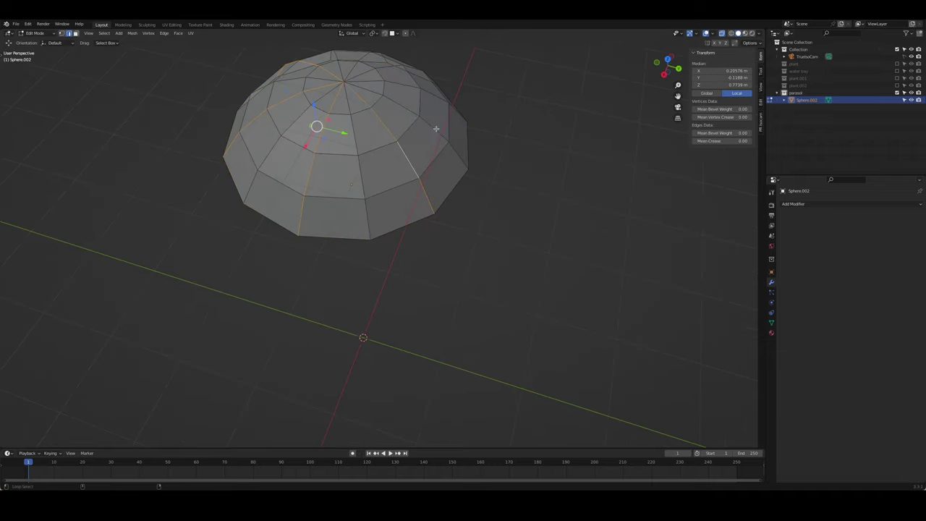
mouse_move(509, 139)
middle_mouse_down()
mouse_move(511, 222)
mouse_move(548, 249)
mouse_move(562, 316)
middle_mouse_up()
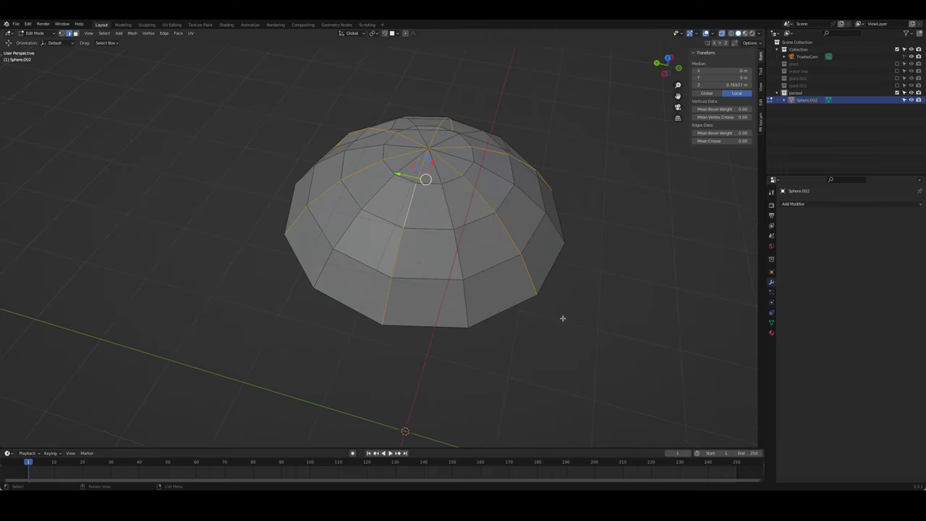
Bevel the selected loops into narrow ribs about 0.0134 m wide
key("ctrl+b")
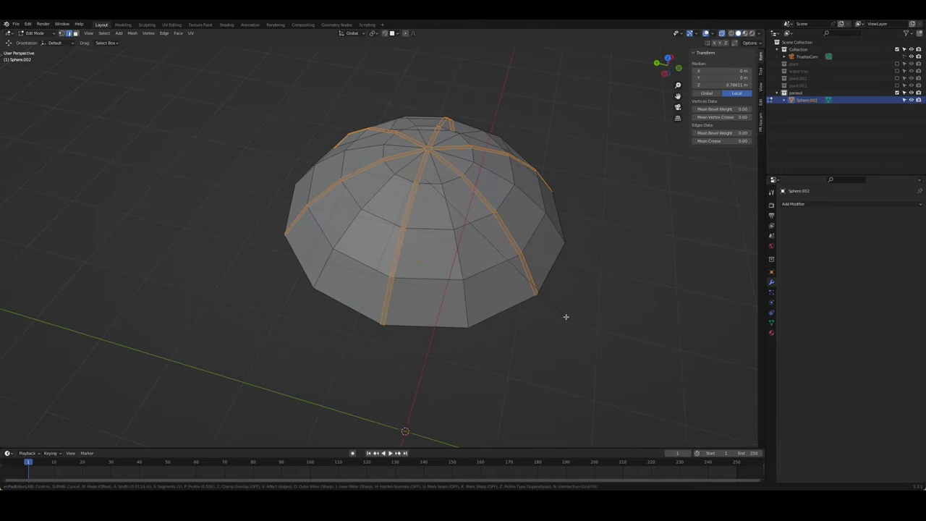
left_click(566, 316)
mouse_move(566, 316)
middle_mouse_down()
mouse_move(455, 326)
mouse_move(476, 320)
mouse_move(448, 278)
middle_mouse_up()
Add a level 2 Subdivision modifier to the dome and shade it smooth
key("Tab")
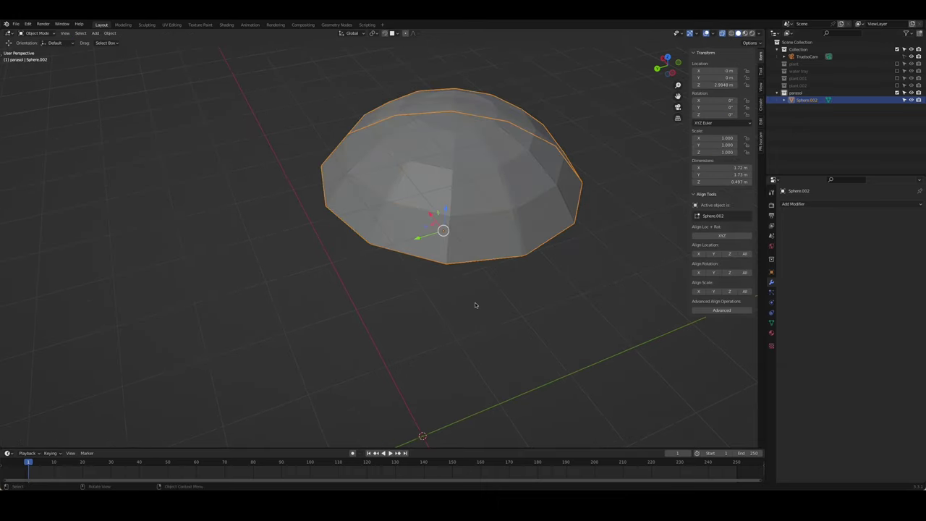
mouse_move(475, 306)
middle_mouse_down()
mouse_move(507, 301)
mouse_move(471, 209)
middle_mouse_up()
key("ctrl+2")
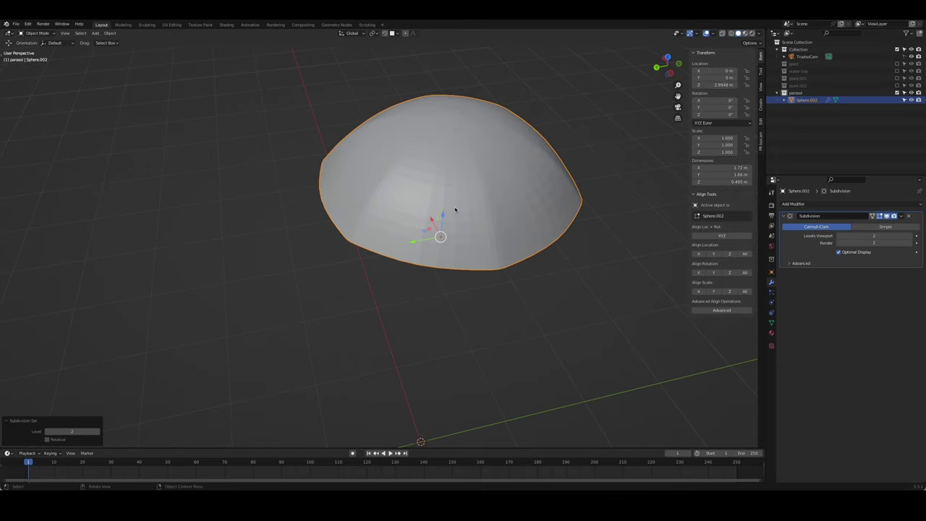
right_click(524, 215)
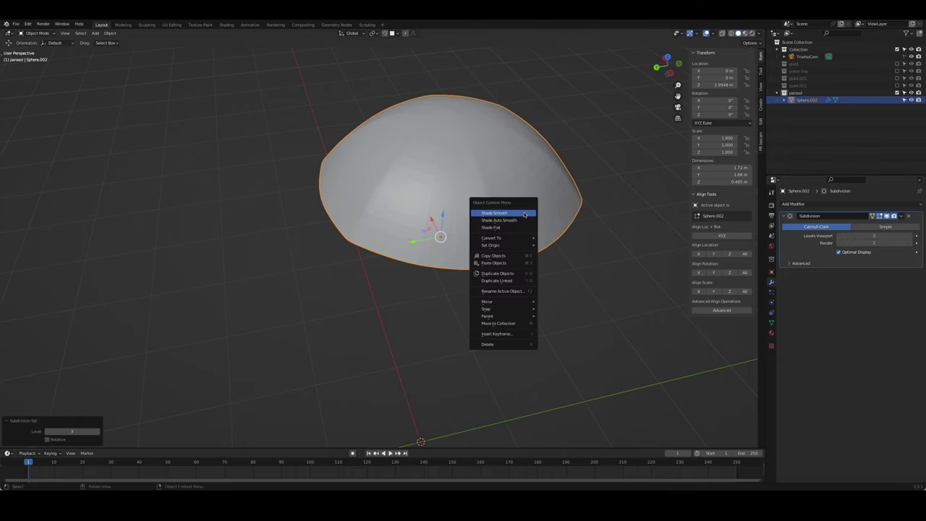
left_click(524, 214)
With the 3D Cursor as pivot, scale the rim vertices inward horizontally
key("Tab")
middle_click_drag(567, 241, 356, 257)
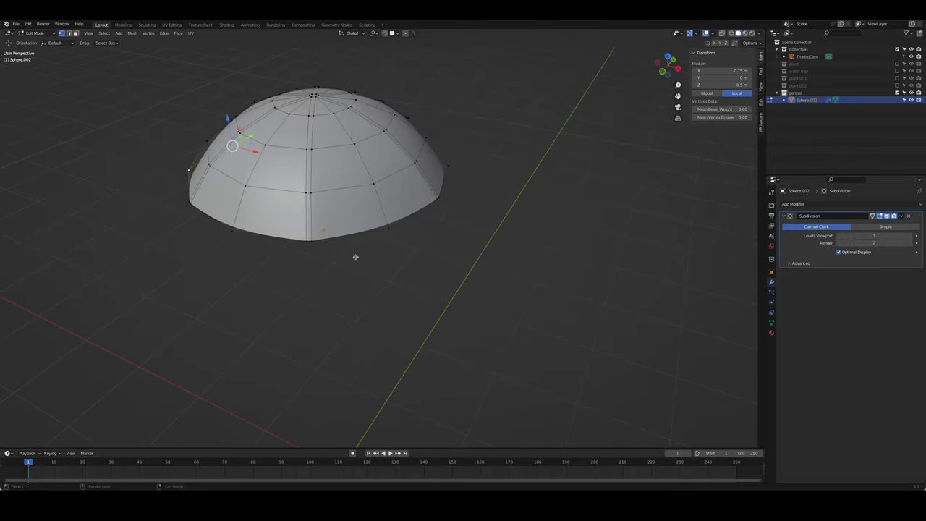
mouse_move(417, 233)
middle_mouse_down()
mouse_move(395, 250)
mouse_move(411, 227)
middle_mouse_up()
middle_click_drag(529, 227, 548, 212)
key("period")
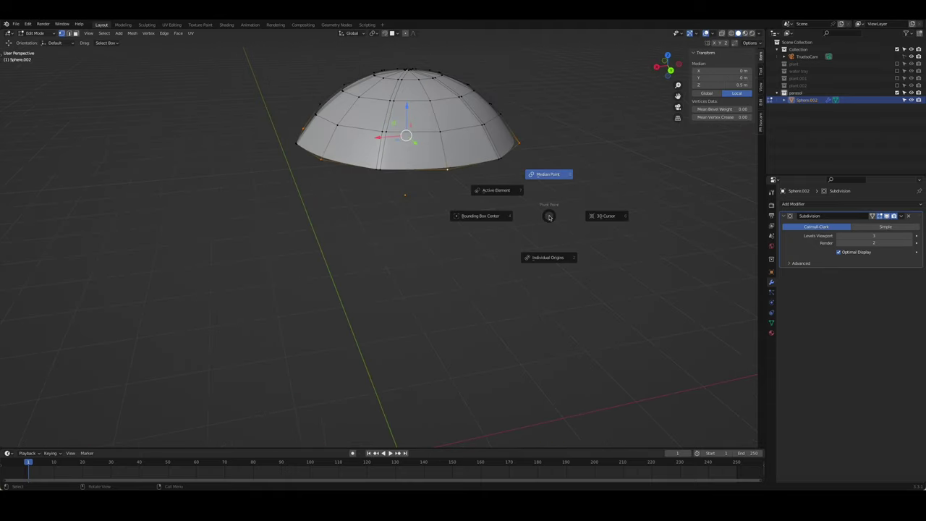
left_click(599, 215)
key("s")
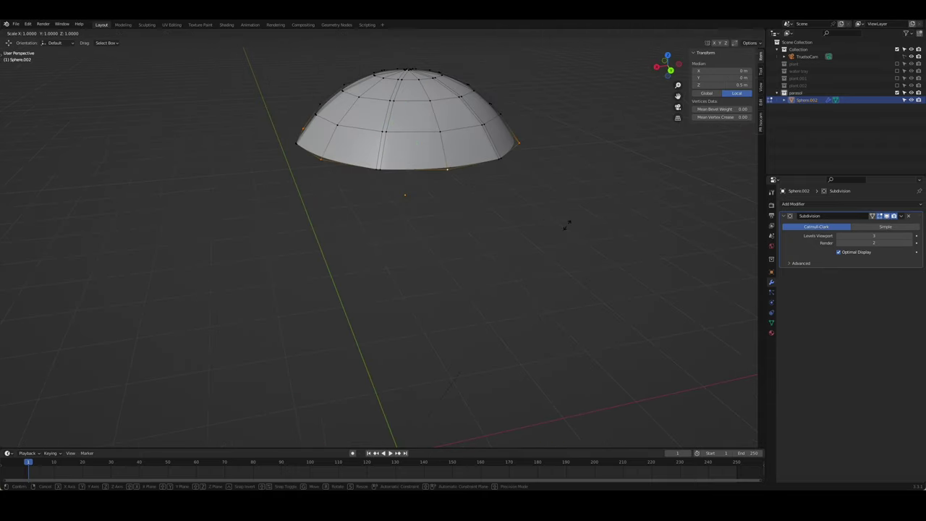
key("shift+z")
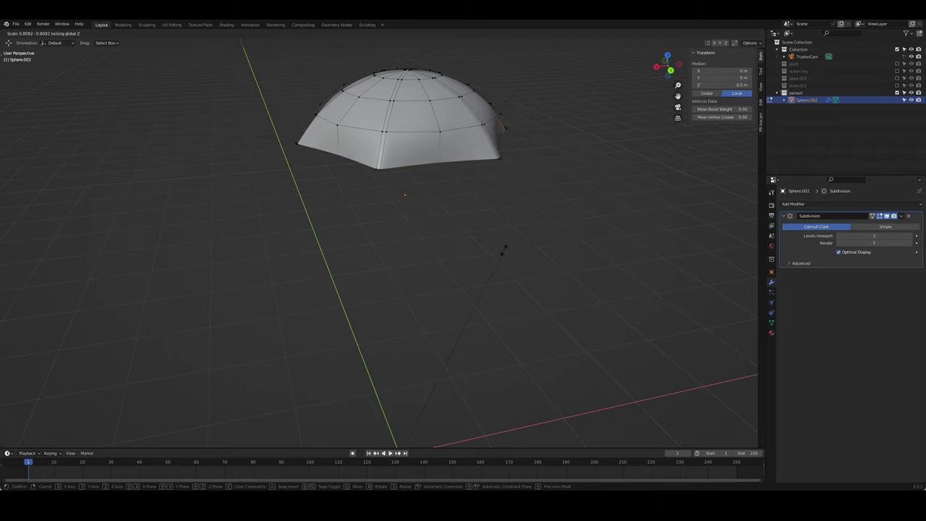
left_click(504, 248)
mouse_move(507, 265)
middle_mouse_down()
mouse_move(582, 225)
mouse_move(595, 246)
mouse_move(595, 238)
mouse_move(444, 212)
mouse_move(507, 239)
mouse_move(542, 222)
mouse_move(490, 206)
mouse_move(471, 231)
middle_mouse_up()
key("Tab")
key("Tab")
key("Tab")
Shrink the dome's bottom ring to 0.830 scale
key("Tab")
key("s")
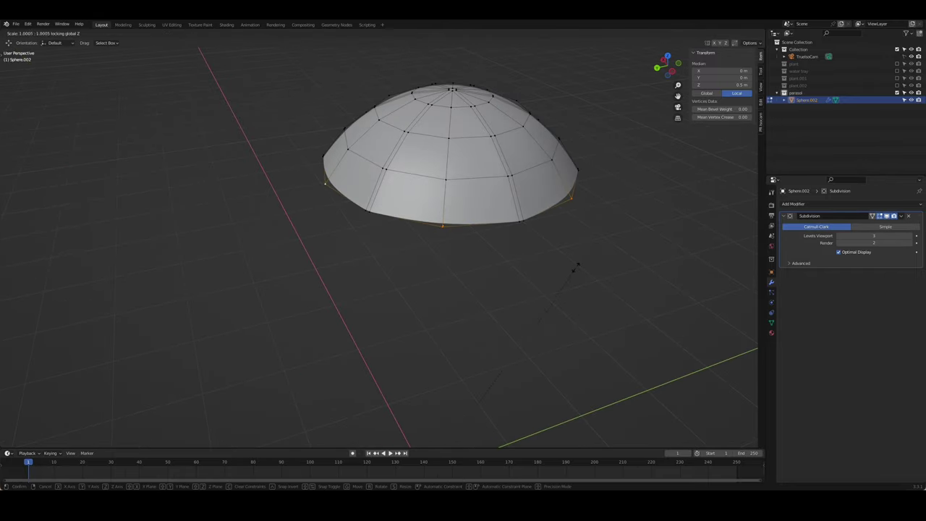
left_click(508, 280)
key("Tab")
mouse_move(508, 280)
middle_mouse_down()
mouse_move(577, 283)
mouse_move(598, 241)
mouse_move(453, 248)
mouse_move(362, 234)
mouse_move(399, 192)
mouse_move(357, 241)
mouse_move(461, 273)
mouse_move(490, 265)
middle_mouse_up()
From a side view, set the canopy's origin to its geometry
left_click(461, 273)
key("KP_3")
key("KP_8")
left_click(400, 206)
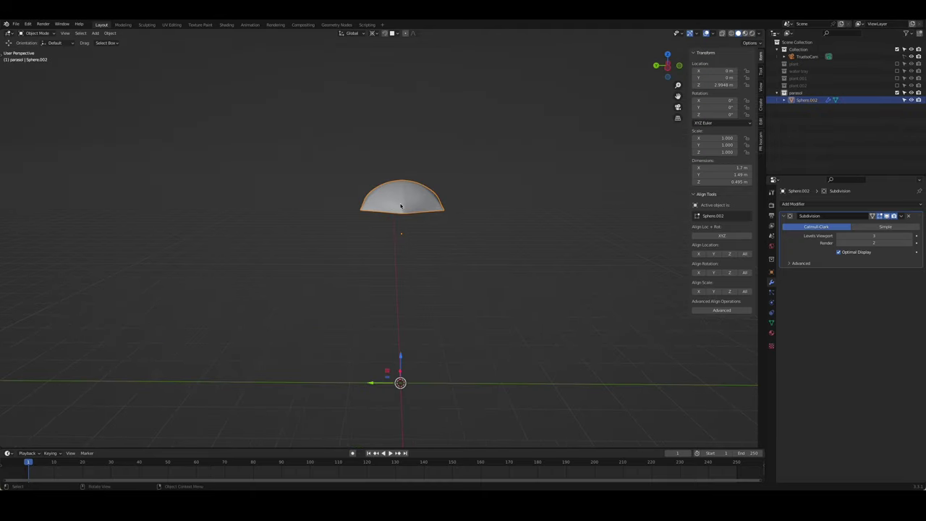
right_click(405, 204)
key("Escape")
key("period")
key("Escape")
right_click(391, 194)
left_click(460, 226)
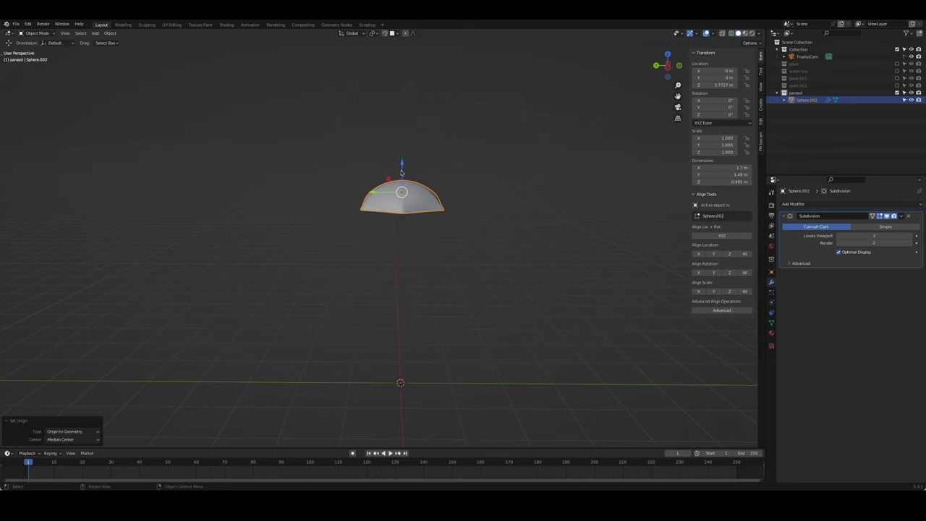
Enlarge the canopy to about 3.81 × 3.34 × 1.11 m and raise it
key("g")
key("z")
left_click(451, 277)
key("Tab")
key("s")
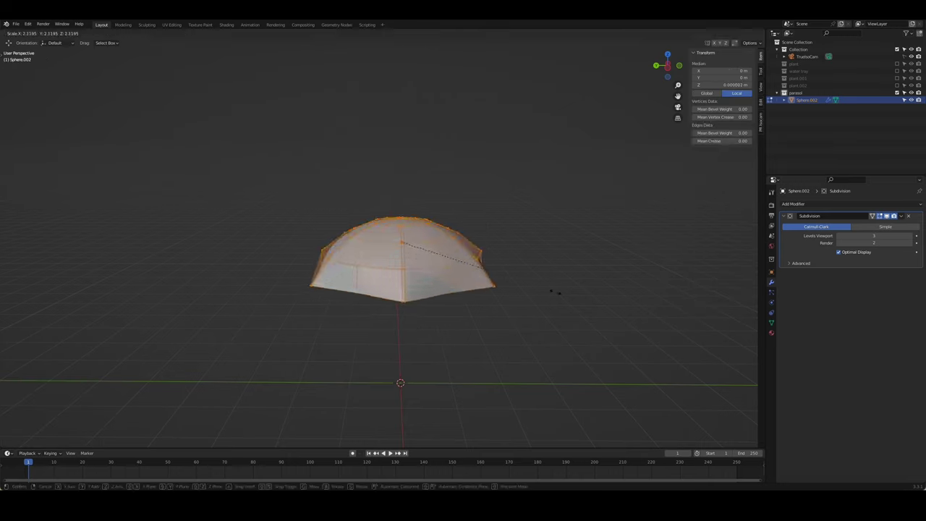
left_click(554, 289)
key("Tab")
key("g")
key("z")
left_click(420, 334)
Add a 12-sided cylinder for the pole and shrink it
key("shift+a")
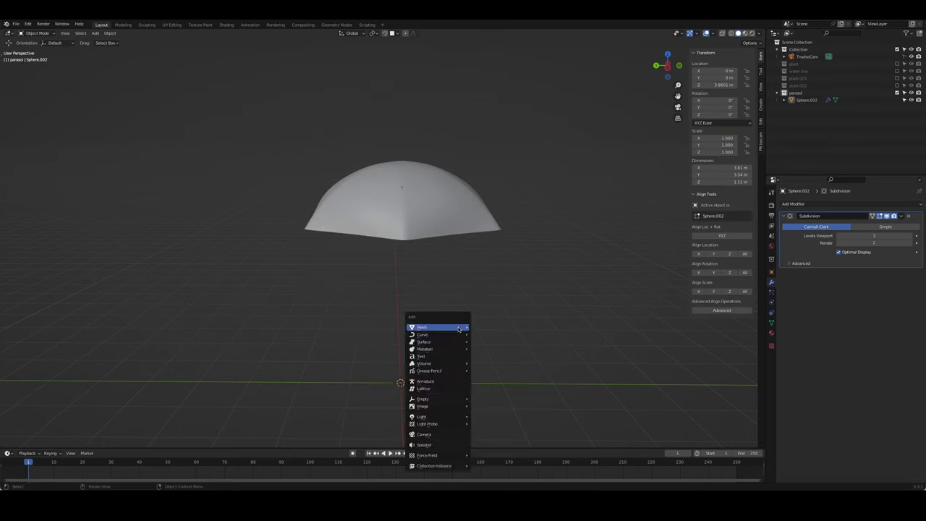
mouse_move(437, 328)
left_click(499, 212)
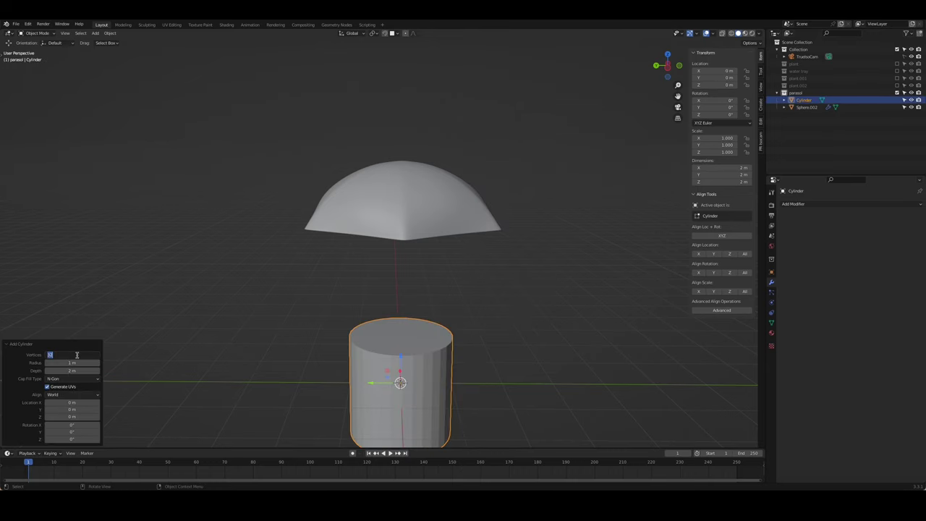
key("Return")
scroll(454, 365, "down", 1)
key("Tab")
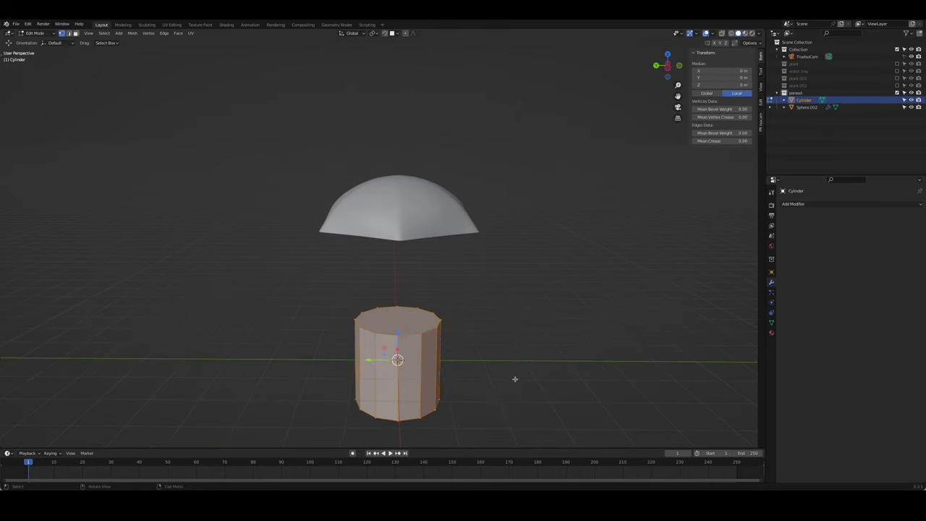
key("s")
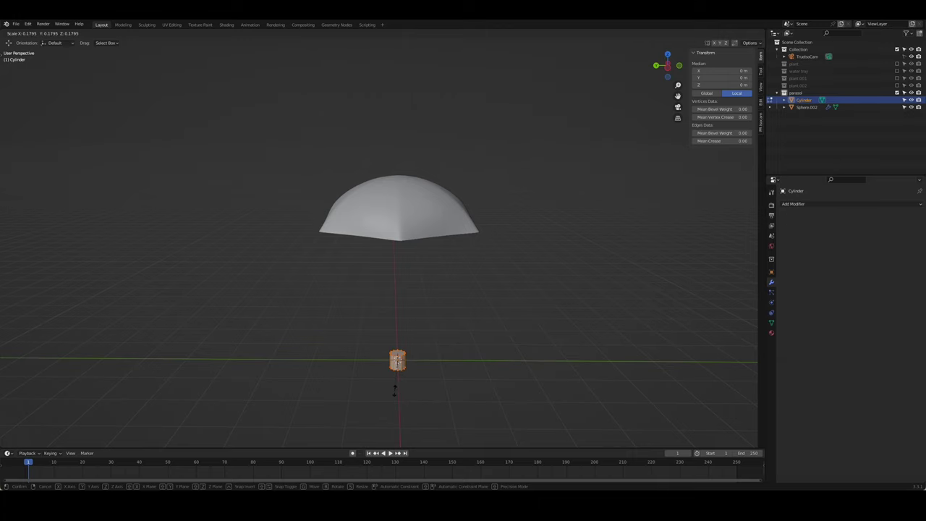
left_click(402, 382)
key("Tab")
middle_click_drag(402, 381, 465, 353)
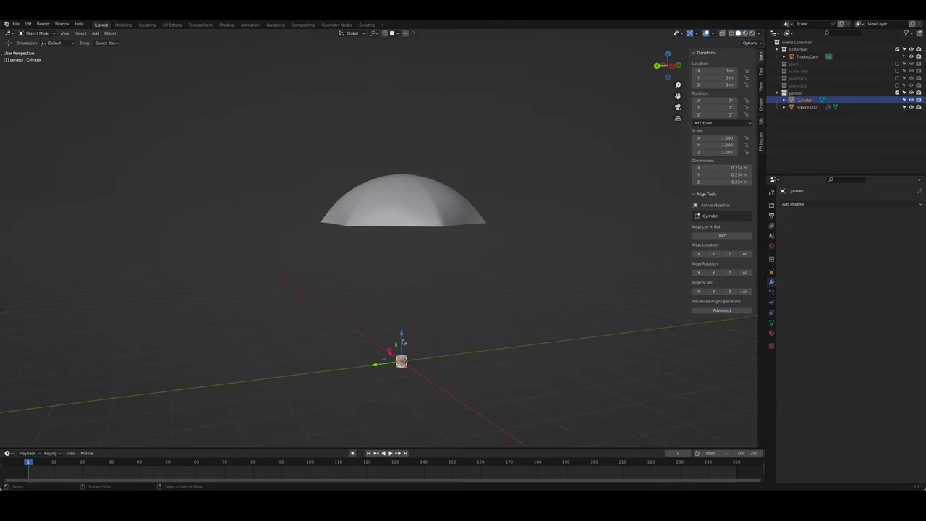
Stretch the cylinder tall along Z and thin its width into a pole
key("Tab")
key("s")
key("z")
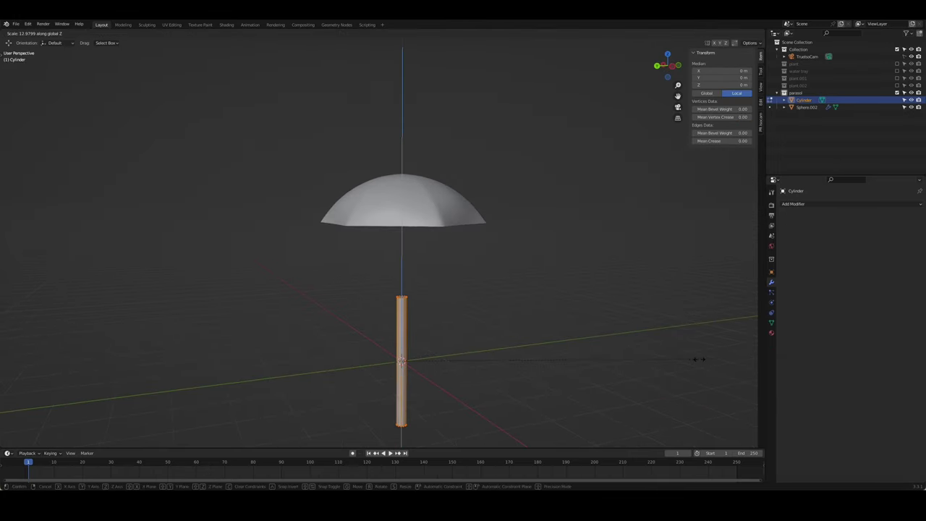
left_click(700, 359)
key("s")
key("shift+z")
left_click(471, 356)
key("Tab")
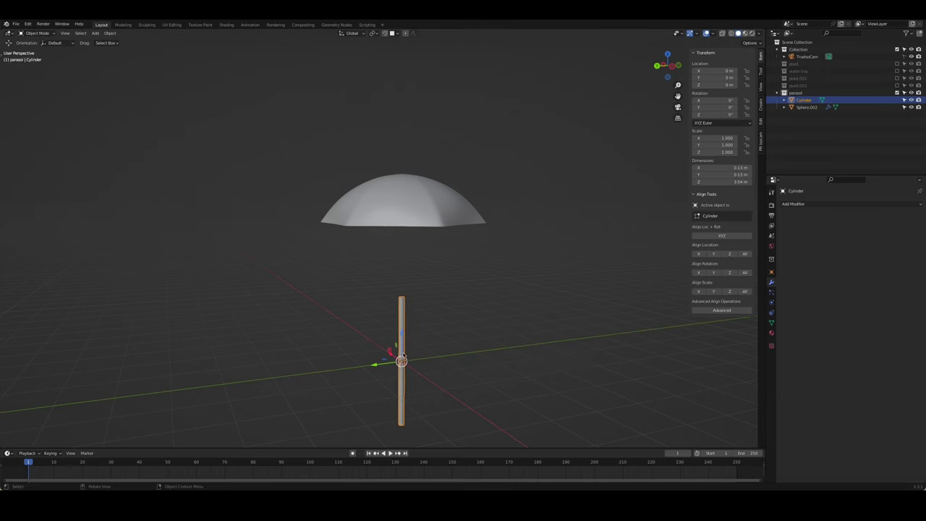
Raise the pole vertically so it rises from the ground
key("KP_1")
key("g")
key("z")
left_click(392, 258)
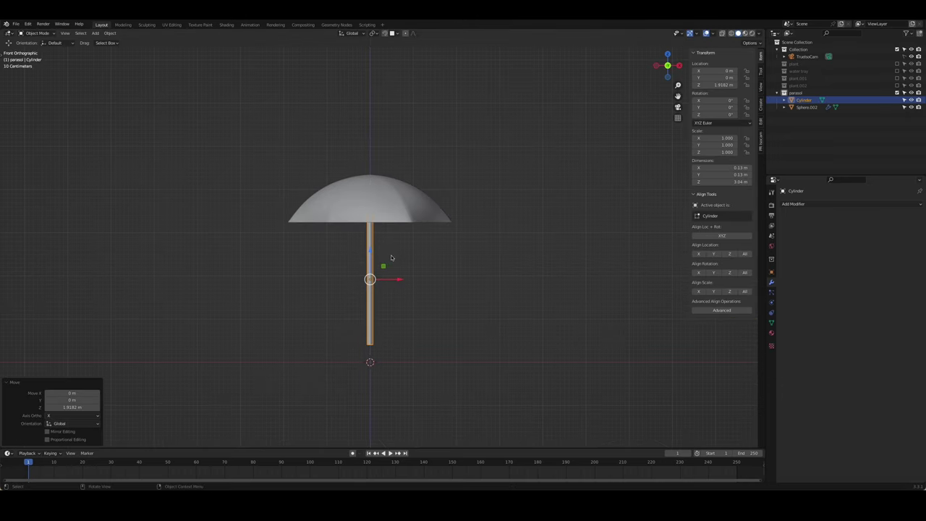
key("Tab")
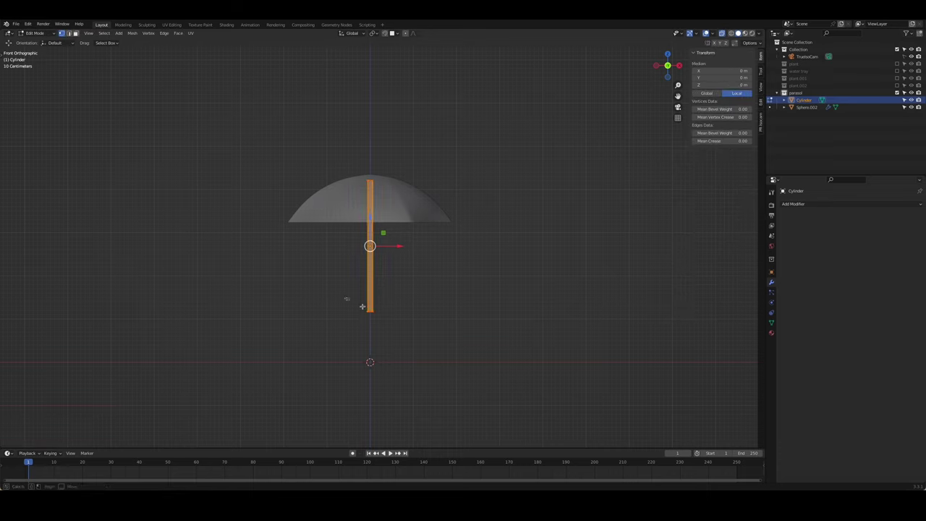
key("g")
key("z")
left_click(369, 330)
key("Tab")
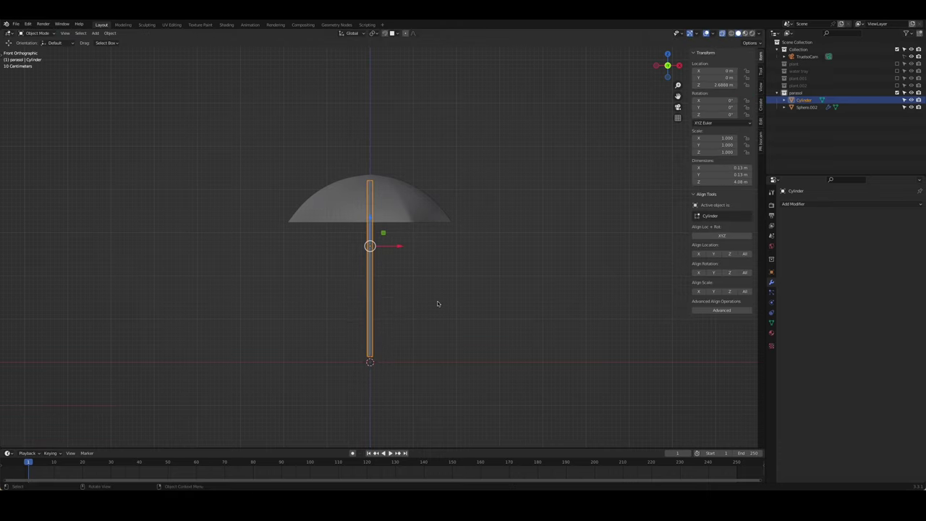
mouse_move(437, 304)
middle_mouse_down()
mouse_move(467, 325)
mouse_move(527, 295)
mouse_move(434, 271)
middle_mouse_up()
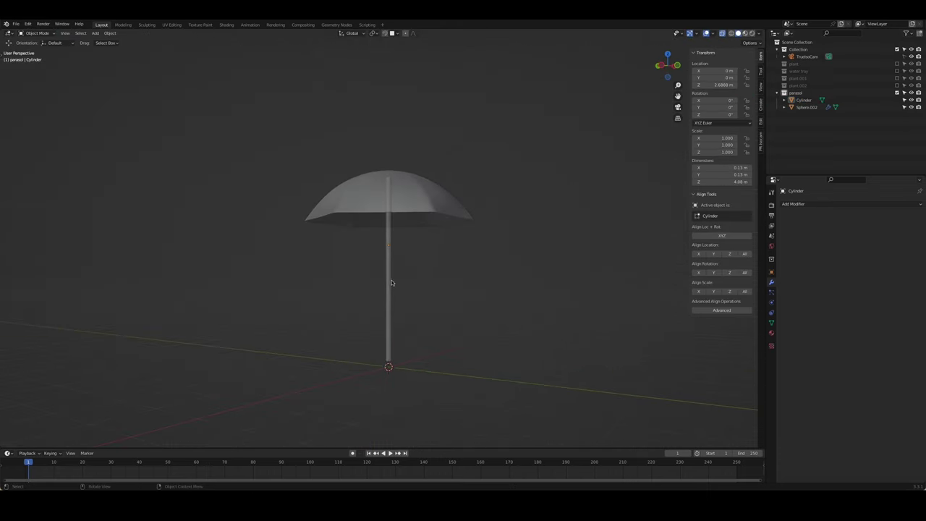
Shorten the pole's height along Z
left_click(398, 249)
key("Tab")
key("s")
key("z")
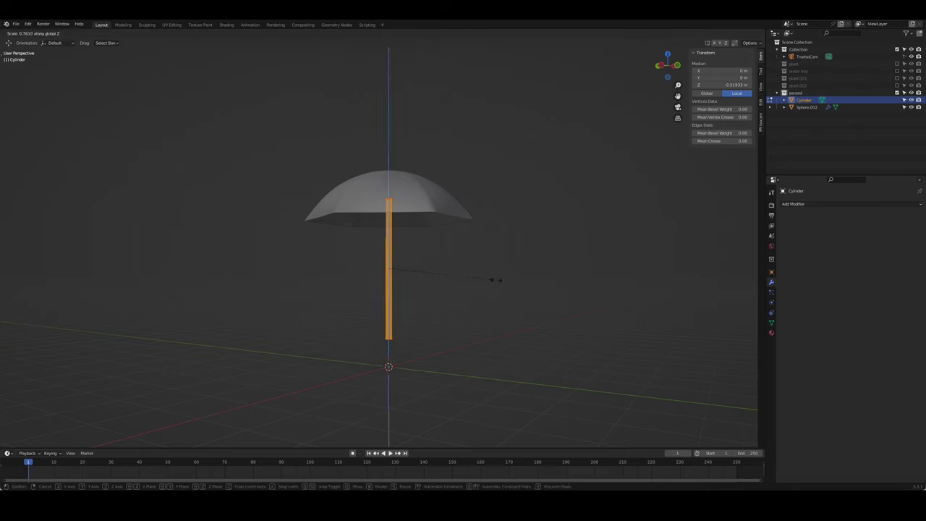
left_click(501, 282)
key("Tab")
Lower the dome canopy along Z to rest on top of the pole
key("KP_1")
left_click(419, 213)
key("g")
key("z")
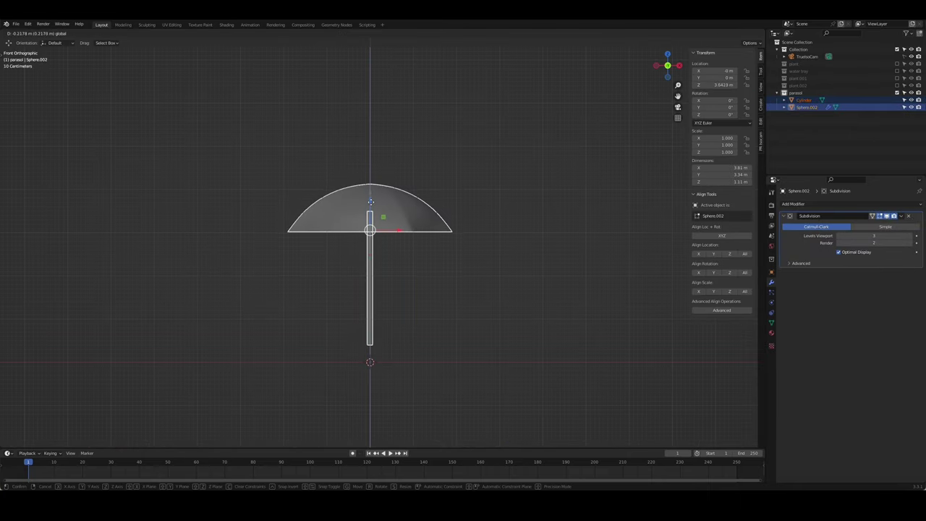
left_click(416, 230)
left_click(403, 332)
middle_click_drag(387, 335, 416, 332)
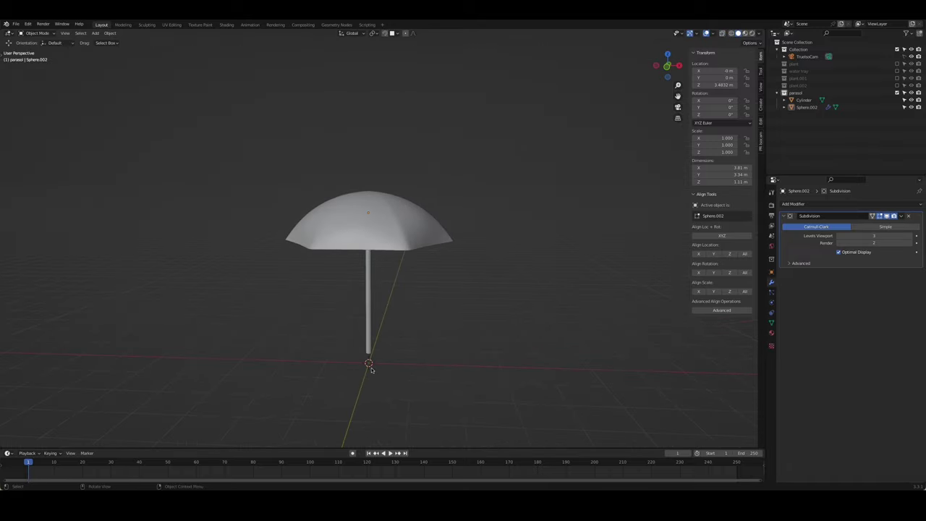
key("shift+a")
Add a plane at the pole's foot and shrink it to a small square
left_click(506, 186)
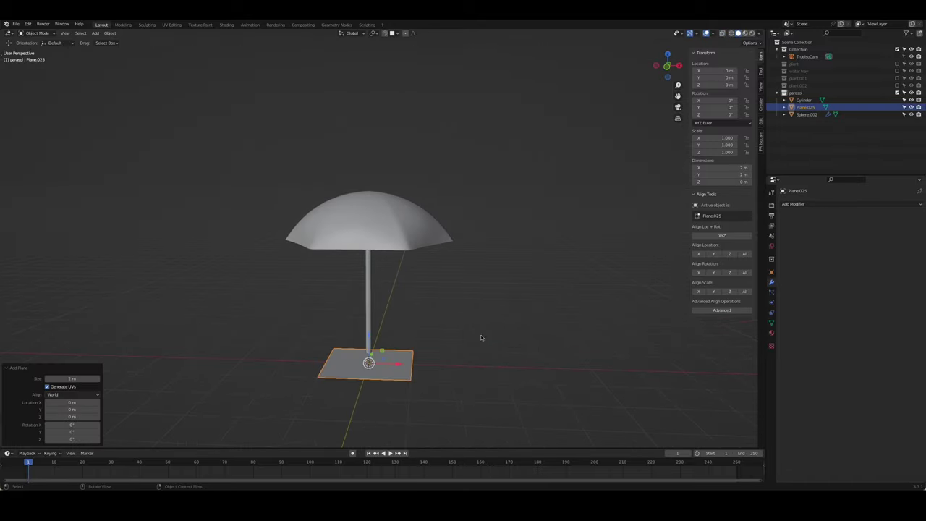
key("Tab")
key("s")
left_click(447, 347)
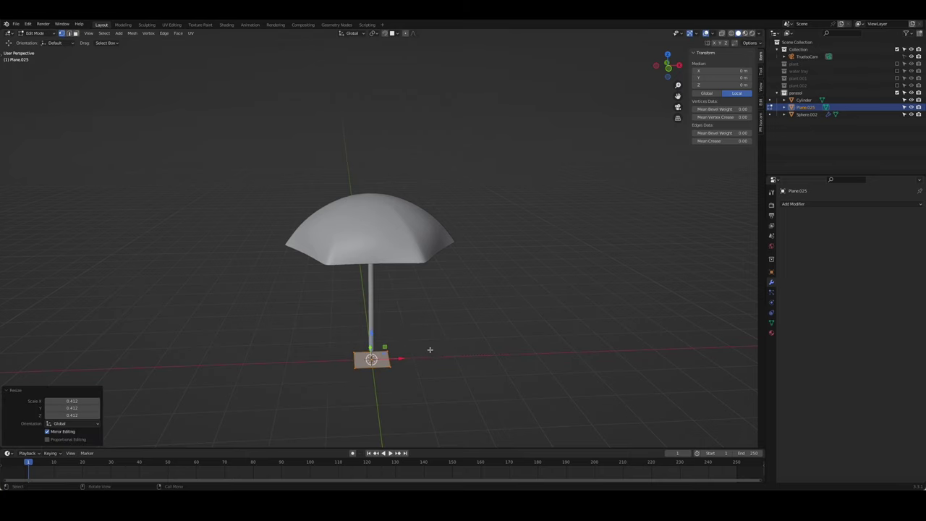
scroll(434, 348, "up", 1)
Extrude the square upward and taper its top into a 0.824 × 0.824 × 0.586 m block
key("e")
left_click(480, 349)
key("s")
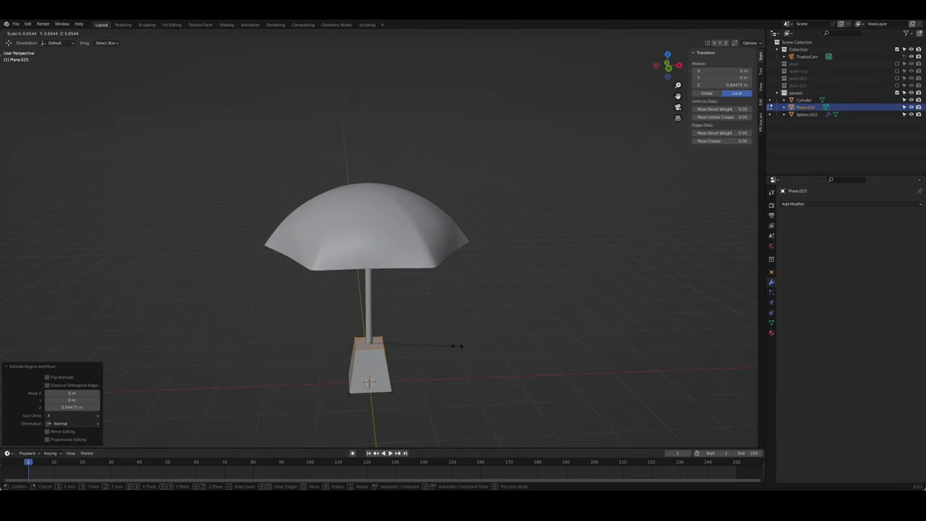
left_click(447, 345)
key("KP_1")
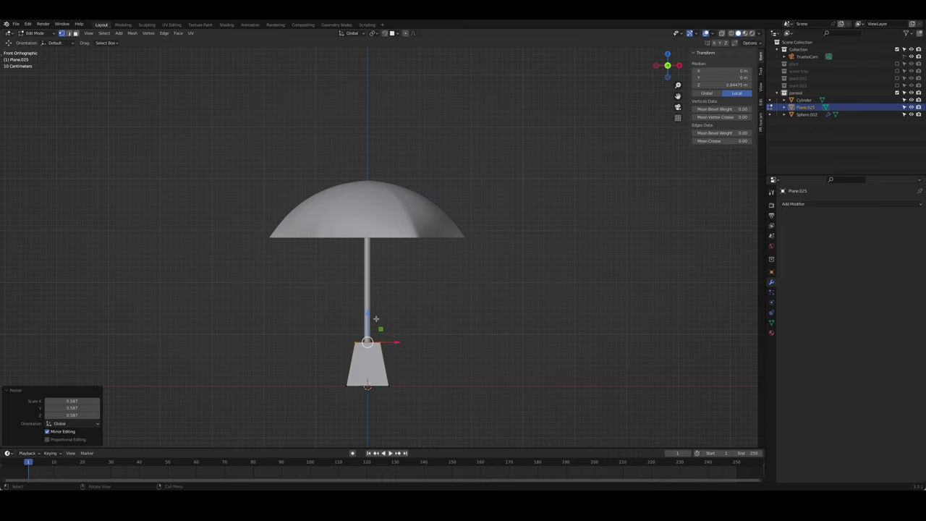
key("g")
key("z")
left_click(370, 330)
mouse_move(370, 330)
middle_mouse_down()
mouse_move(424, 372)
mouse_move(406, 290)
middle_mouse_up()
key("Tab")
scroll(423, 370, "up", 3)
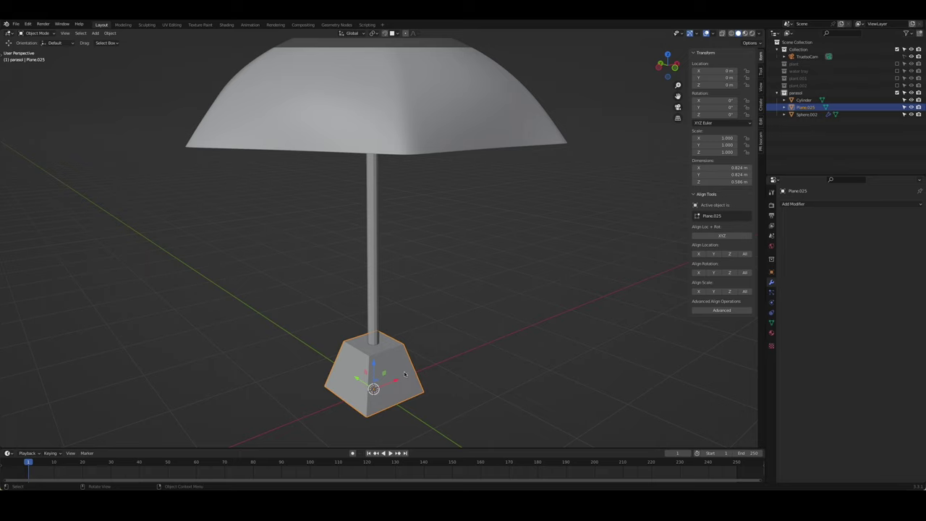
Try a Subdivision modifier and edge loop on the base, then undo them
key("ctrl+3")
key("Tab")
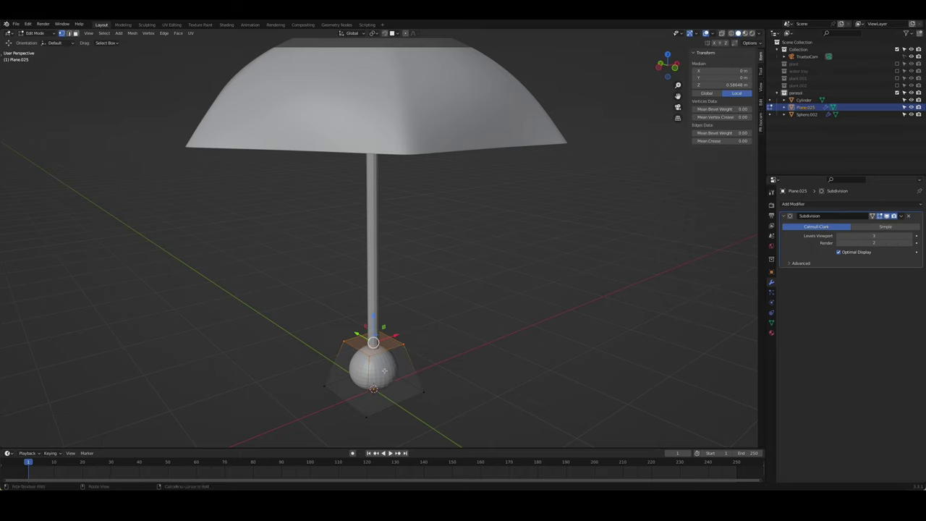
key("ctrl+r")
key("Escape")
key("ctrl+z")
key("Tab")
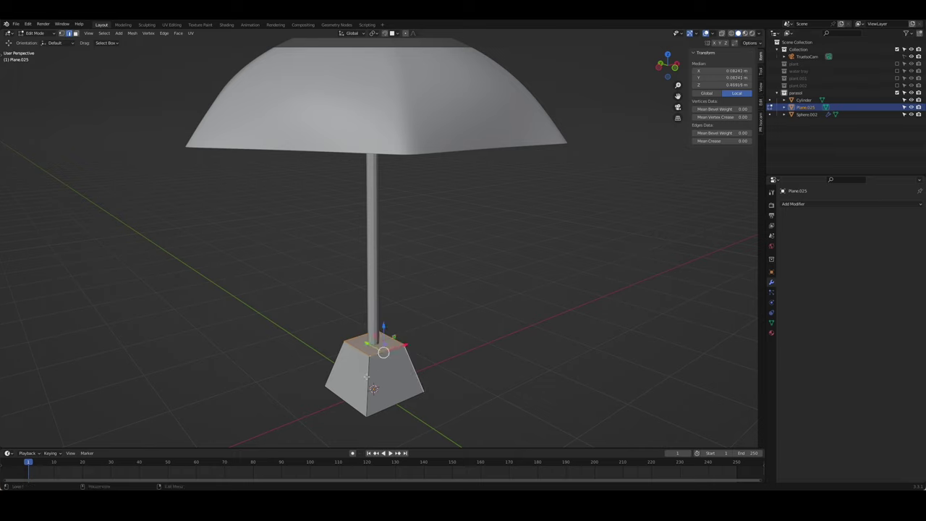
Add a Subdivision modifier and a supporting edge loop around the base
key("ctrl+3")
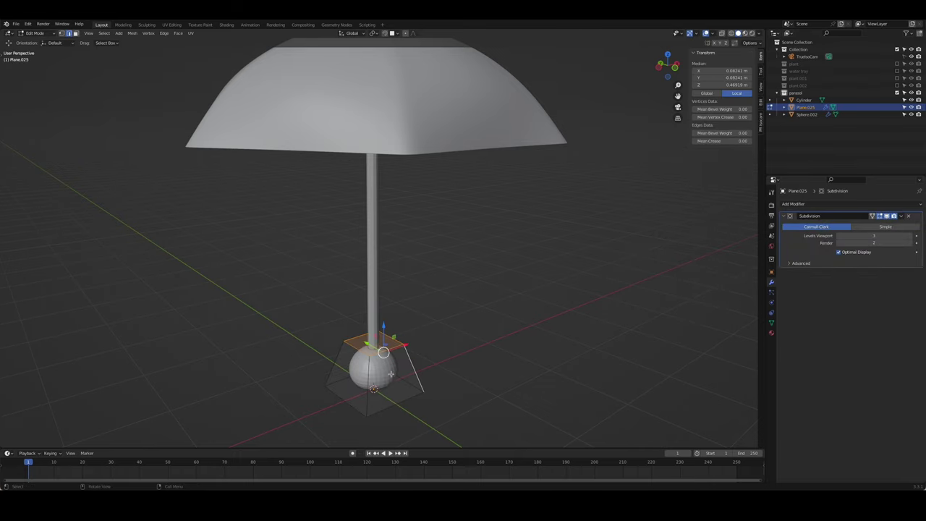
key("ctrl+r")
left_click(395, 371)
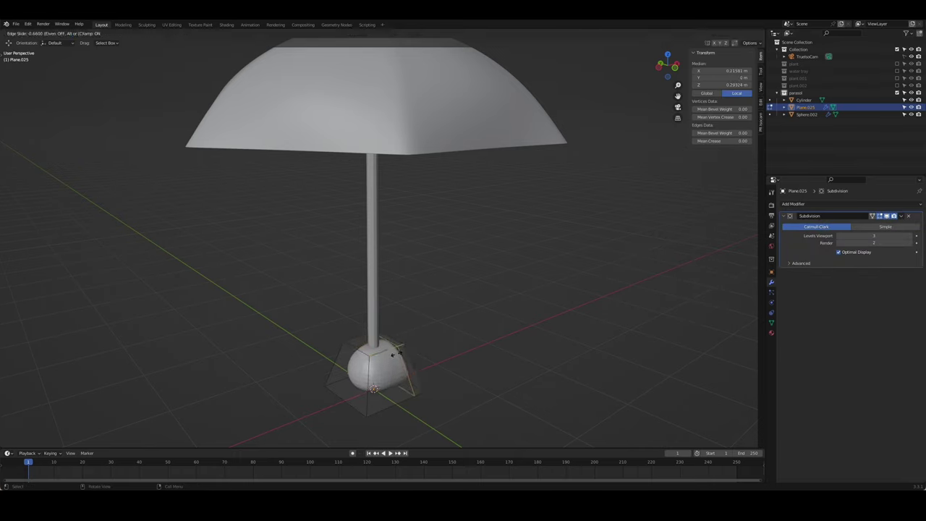
right_click(398, 366)
middle_click_drag(432, 364, 400, 365)
Bevel the base's edges to round them off
key("a")
key("ctrl+b")
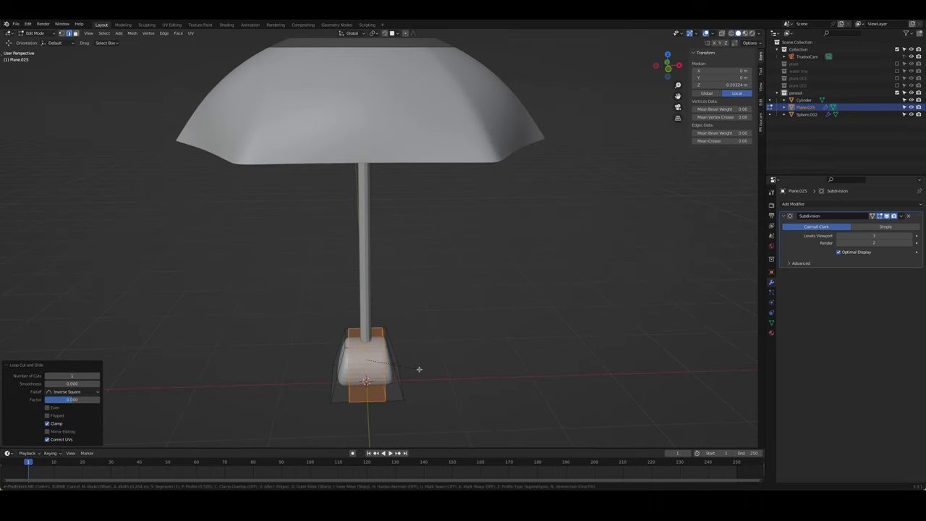
right_click(419, 369)
middle_click_drag(413, 372, 386, 352)
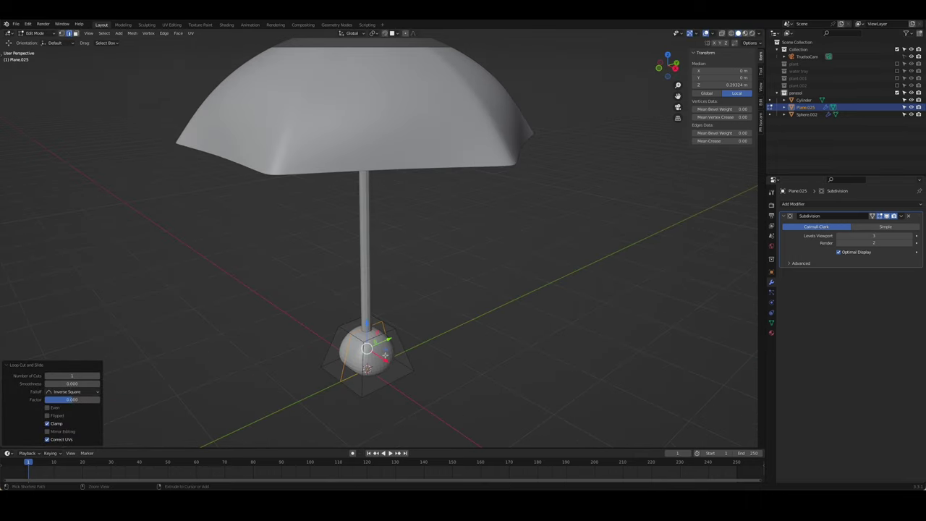
right_click(390, 348)
left_click(374, 331)
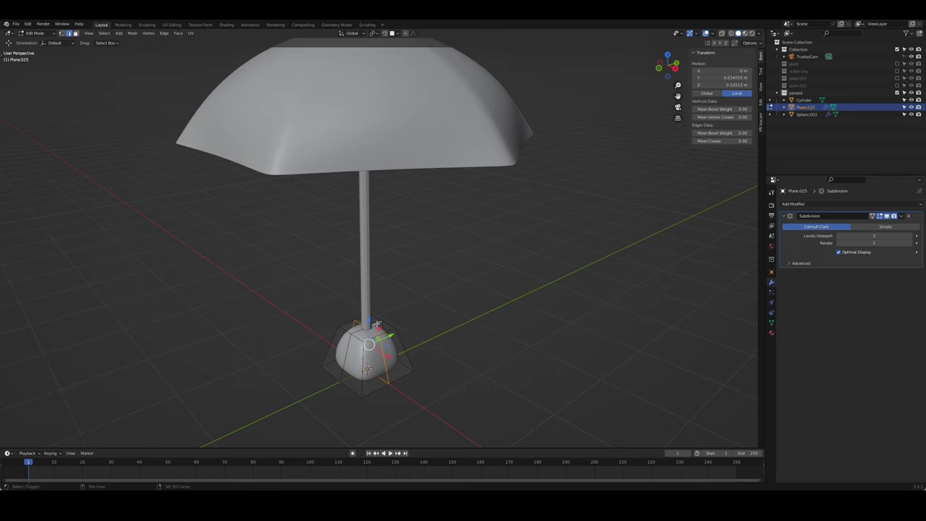
key("ctrl+b")
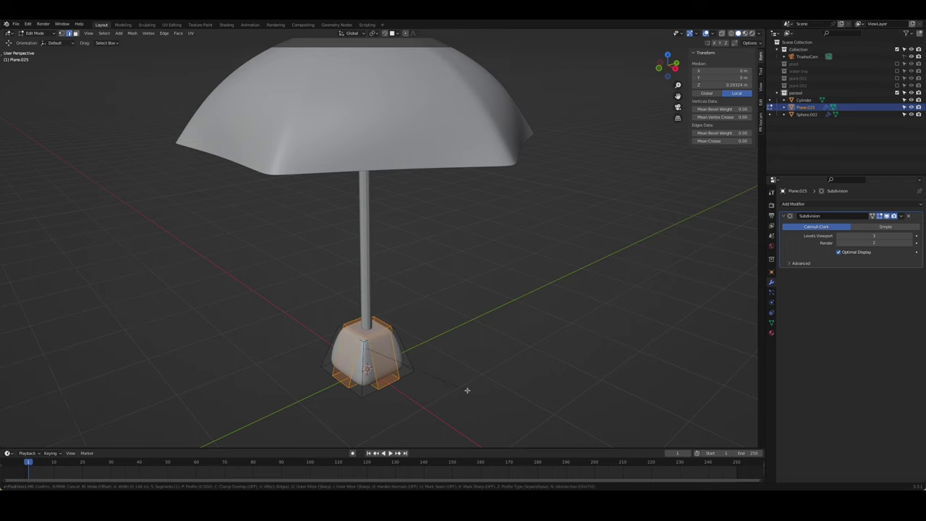
left_click(466, 390)
key("Tab")
Apply Shade Smooth to the base
middle_click_drag(419, 396, 438, 402)
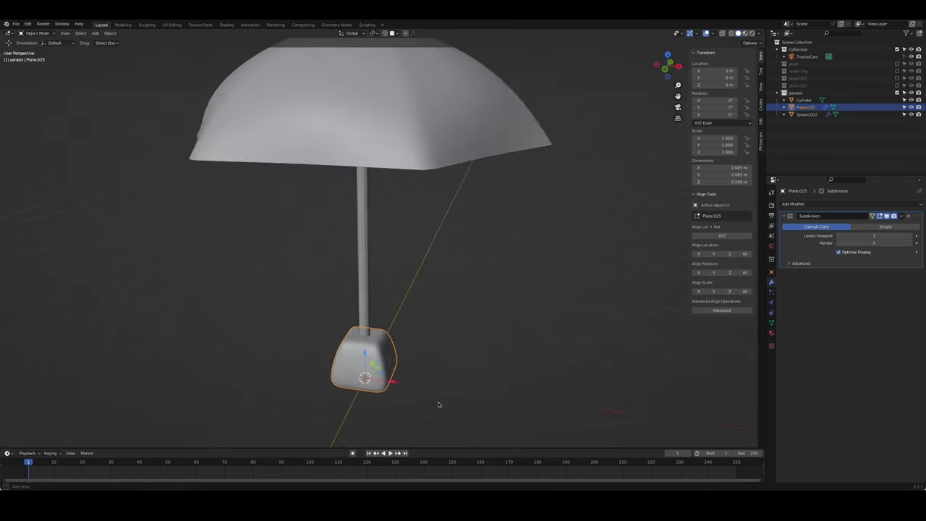
right_click(383, 353)
left_click(362, 337)
mouse_move(384, 338)
middle_mouse_down()
mouse_move(482, 364)
mouse_move(425, 378)
mouse_move(384, 372)
middle_mouse_up()
Add another edge loop to the base, save, and view through the camera
key("Tab")
key("ctrl+r")
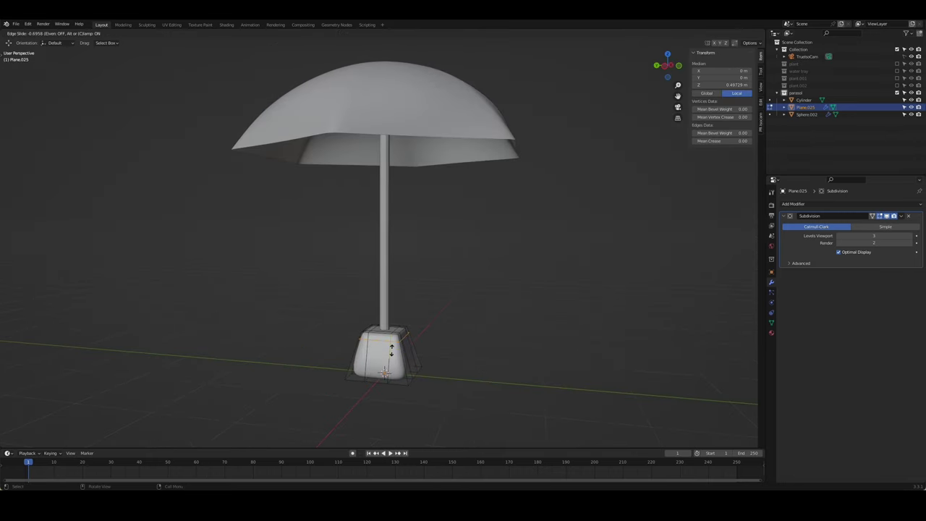
left_click(388, 366)
left_click(392, 369)
key("Tab")
mouse_move(391, 369)
middle_mouse_down()
mouse_move(347, 402)
mouse_move(463, 351)
mouse_move(450, 261)
mouse_move(370, 251)
middle_mouse_up()
key("ctrl+s")
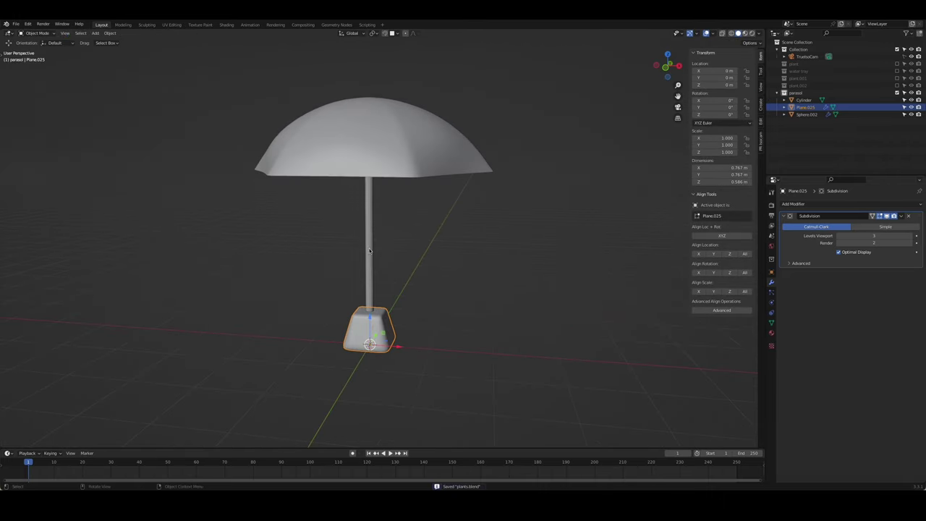
key("KP_0")
Inset the base's top face and make the inset a circle
left_click(413, 292)
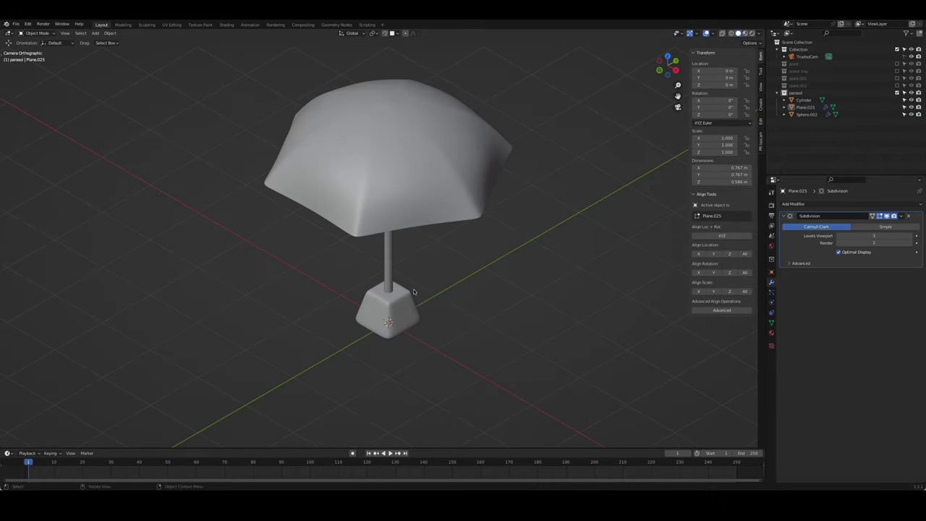
scroll(392, 297, "up", 3)
left_click(406, 355)
key("Tab")
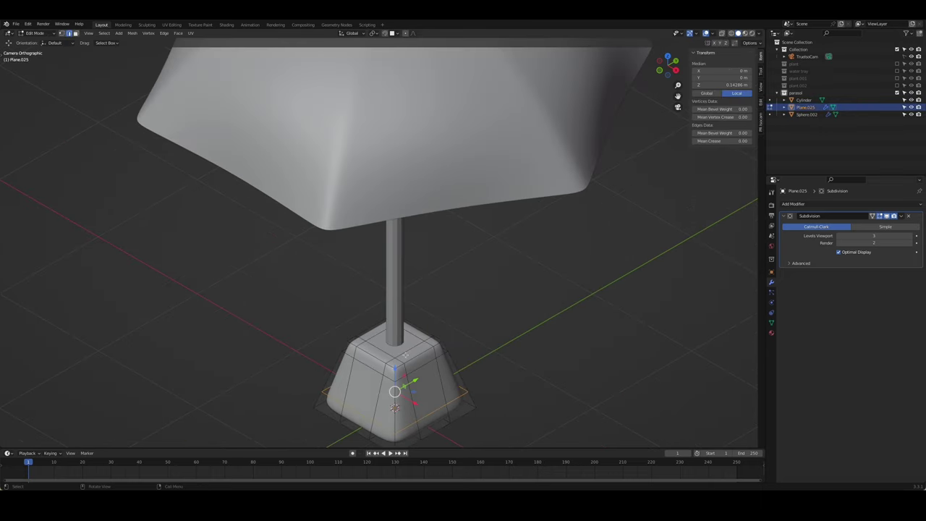
key("3")
left_click(441, 344)
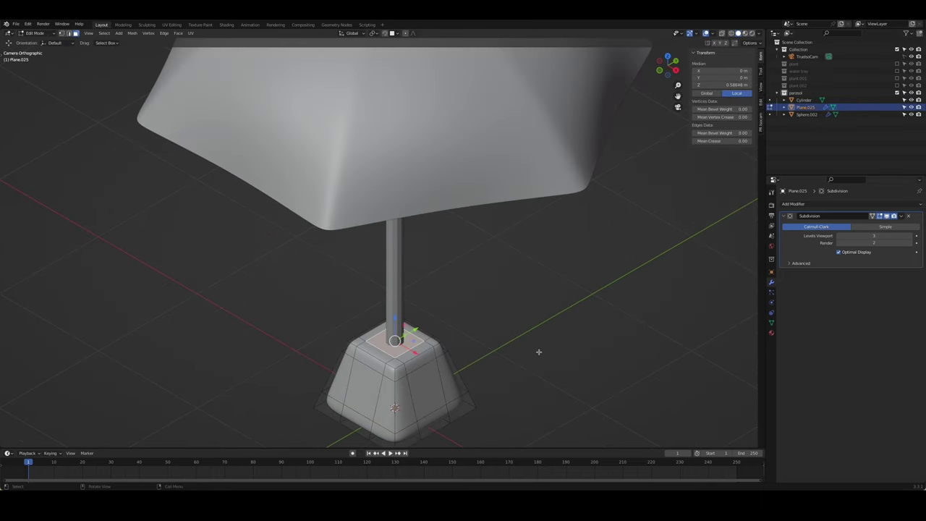
key("i")
left_click(527, 352)
right_click(396, 318)
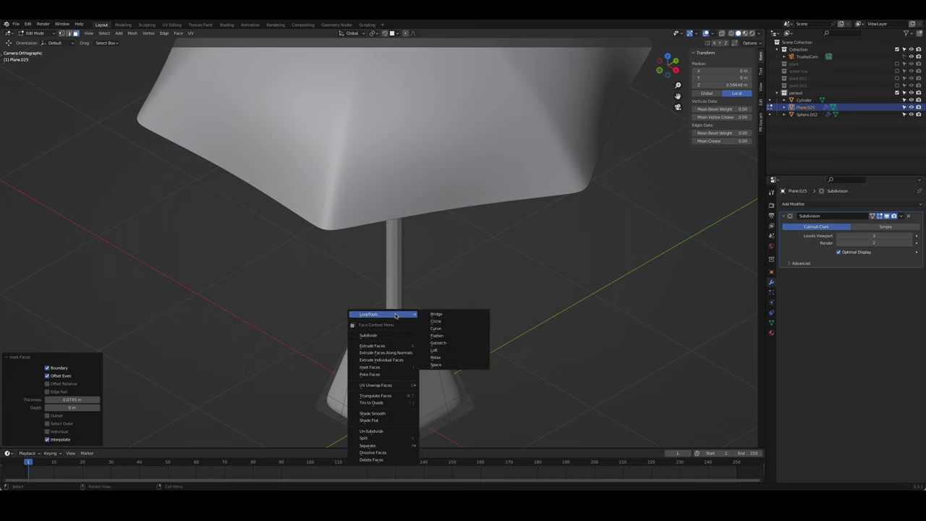
left_click(453, 322)
Extrude the circular face and sink it down on Z to form the pole socket
scroll(452, 316, "up", 3)
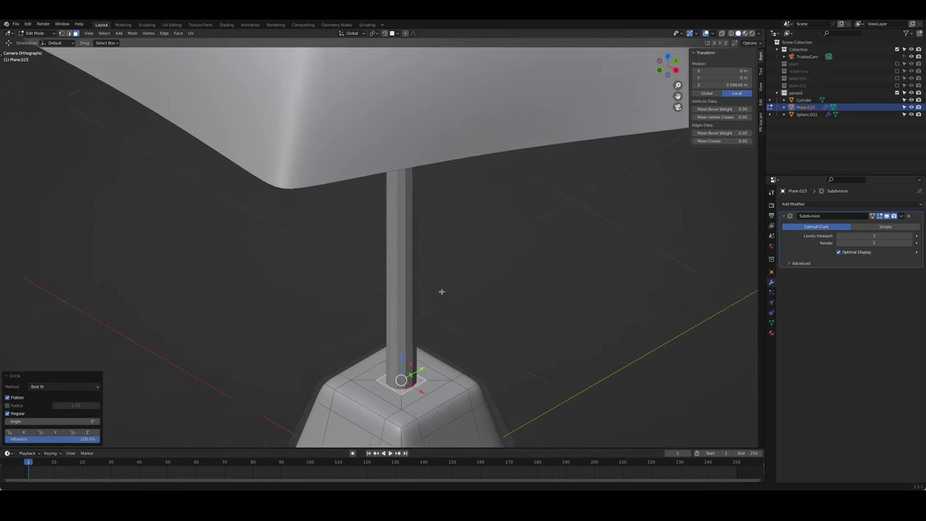
key("e")
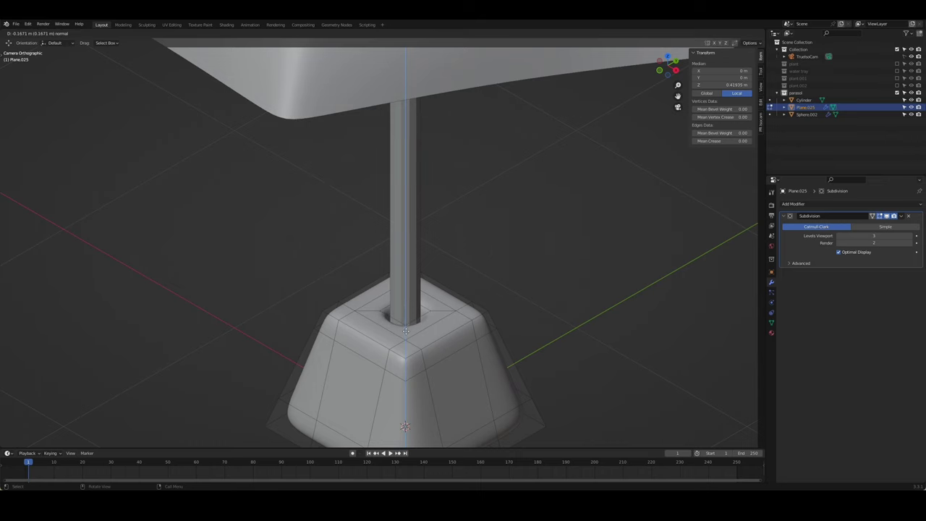
left_click(406, 330)
key("KP_1")
scroll(405, 330, "up", 5)
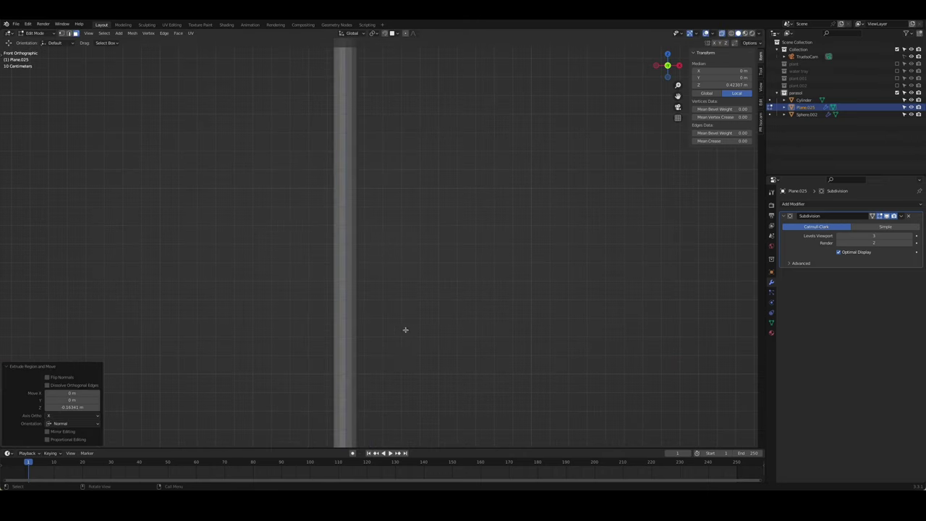
scroll(405, 330, "down", 5)
key("g")
key("z")
left_click(399, 320)
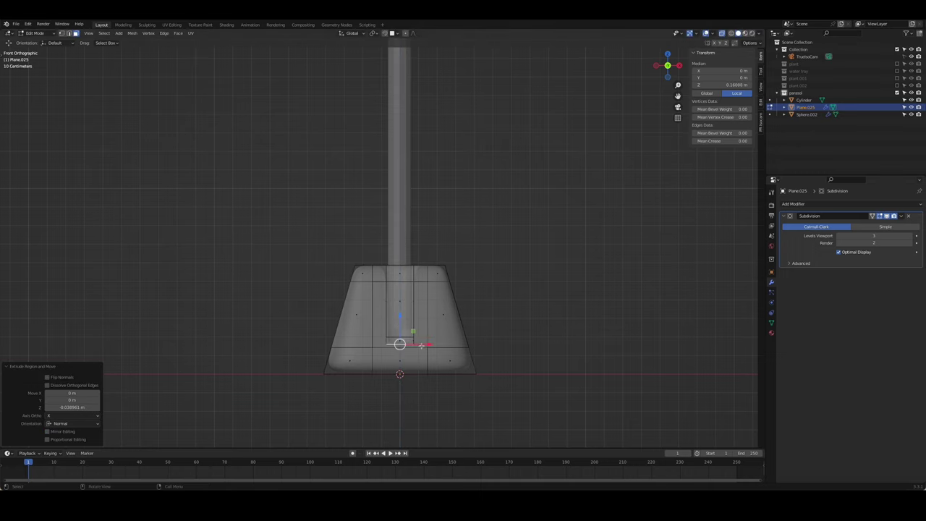
Edge Slide the base's loop to crisp the socket edges, then select the pole
key("Tab")
mouse_move(399, 314)
middle_mouse_down()
mouse_move(384, 309)
mouse_move(402, 312)
middle_mouse_up()
key("Tab")
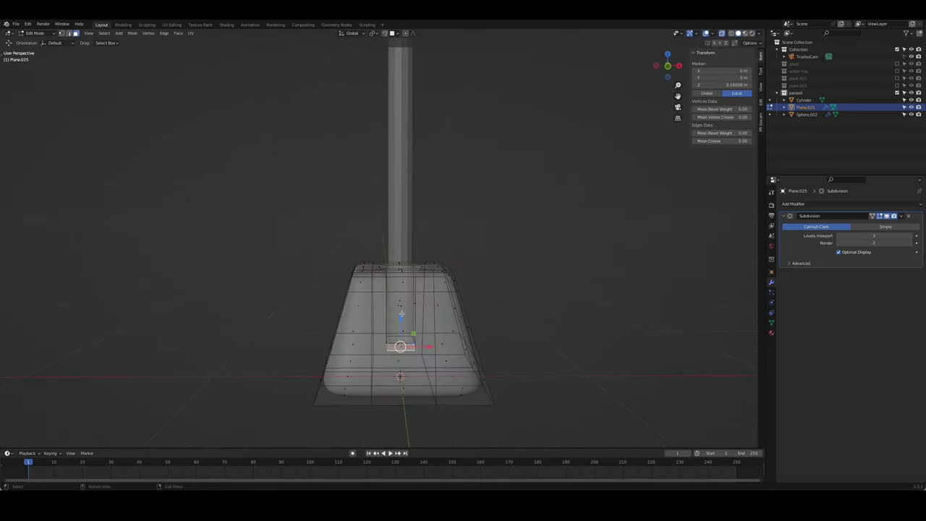
key("ctrl+e")
left_click(390, 293)
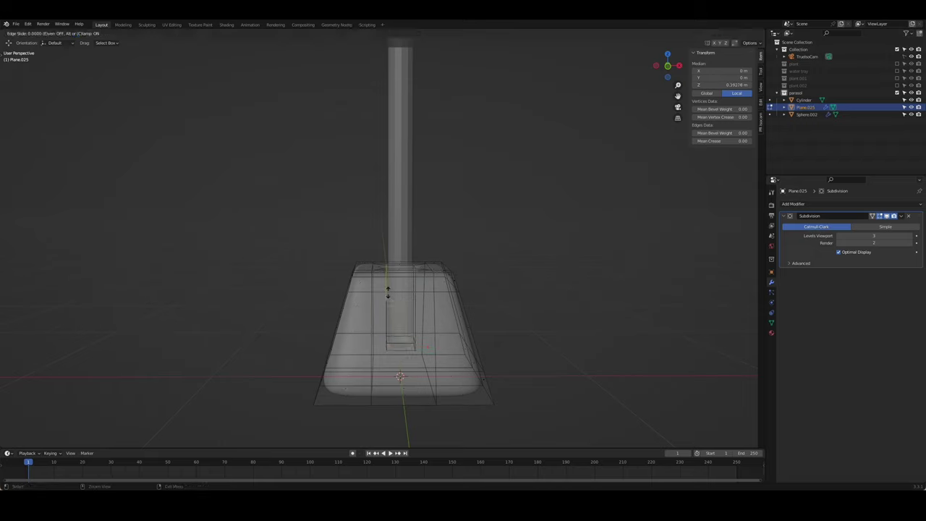
left_click(390, 262)
mouse_move(389, 262)
middle_mouse_down()
mouse_move(451, 314)
mouse_move(537, 324)
middle_mouse_up()
key("Tab")
left_click(508, 307)
Enable Auto Smooth on the pole, add subdivision, and set its origin to geometry
left_click(388, 253)
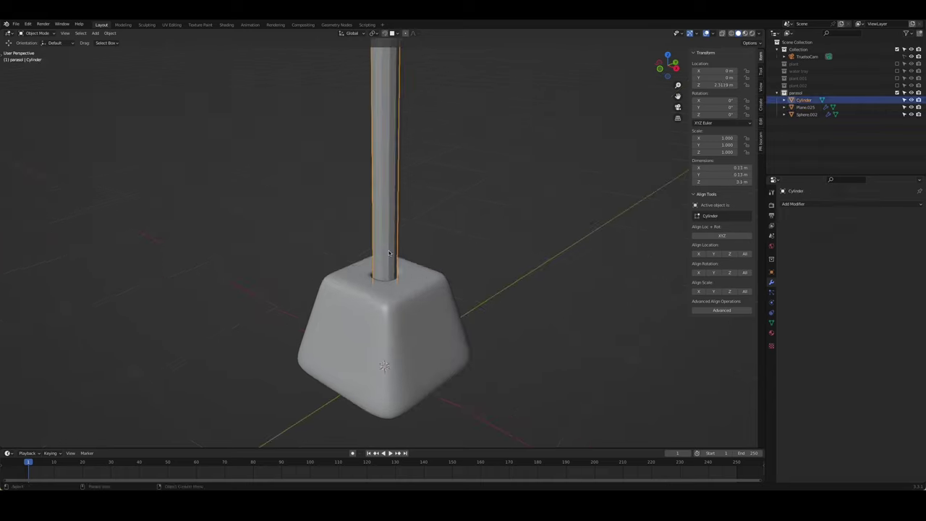
left_click(771, 323)
left_click(839, 364)
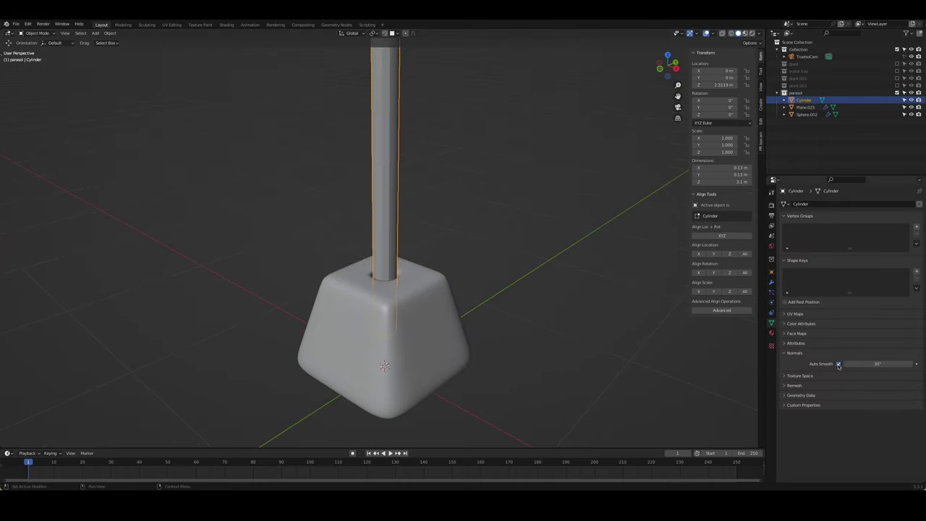
key("ctrl+3")
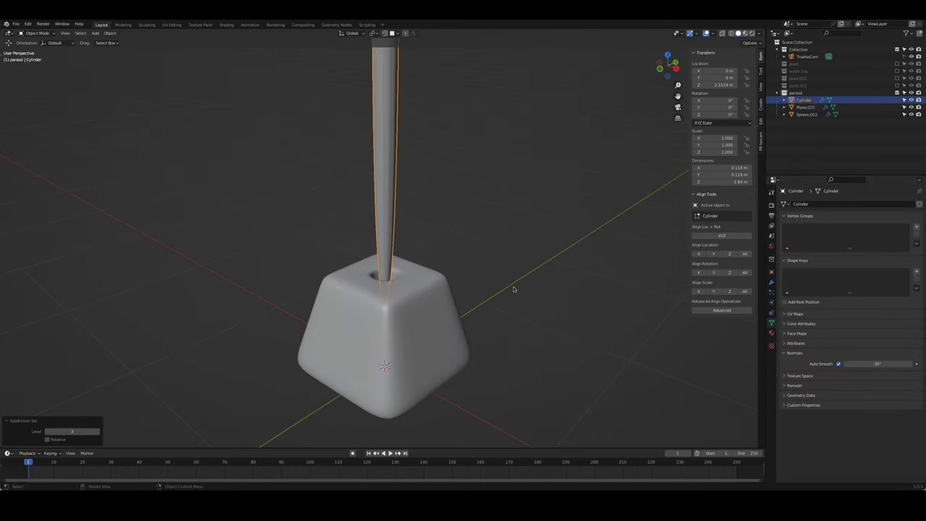
scroll(513, 289, "up", 3)
scroll(428, 213, "down", 5)
mouse_move(428, 213)
middle_mouse_down()
mouse_move(507, 157)
mouse_move(410, 175)
middle_mouse_up()
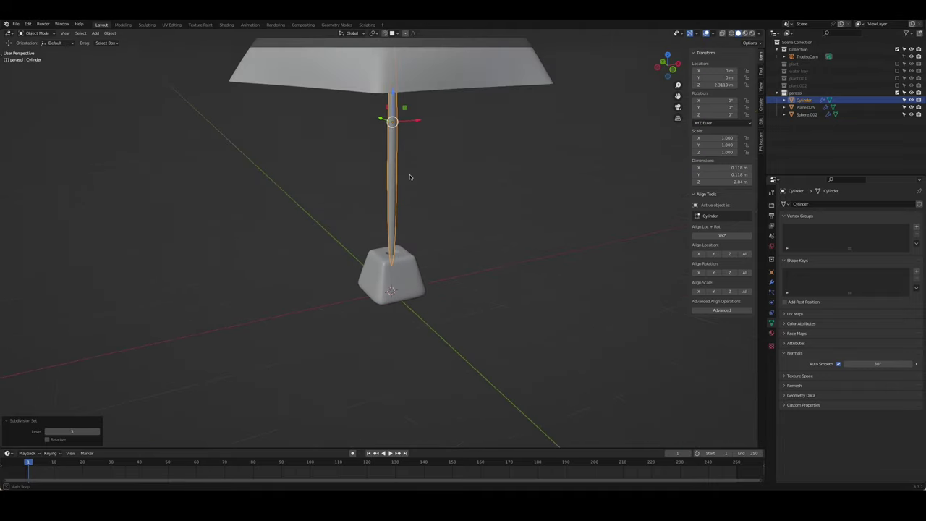
right_click(410, 174)
left_click(449, 209)
Add loop cuts near the pole's base and near its top
key("Tab")
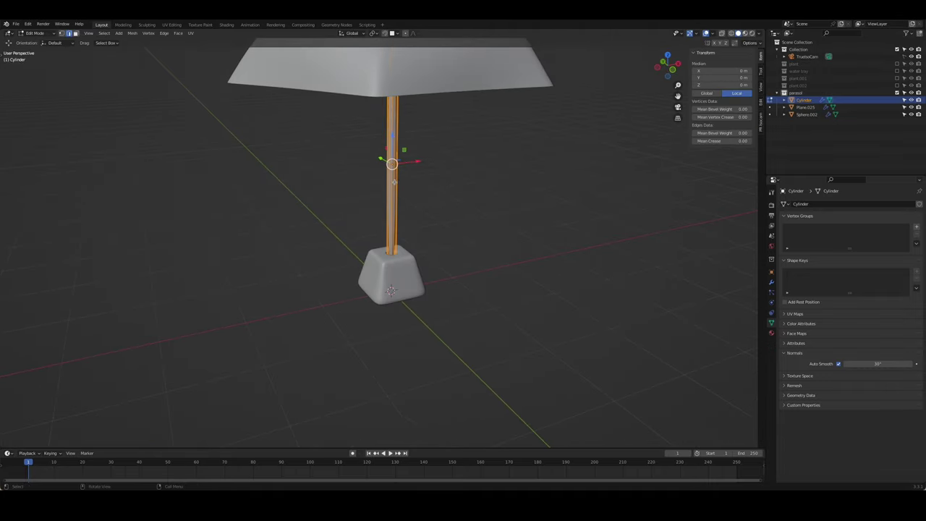
left_click(393, 181)
left_click(391, 246)
scroll(395, 177, "up", 3)
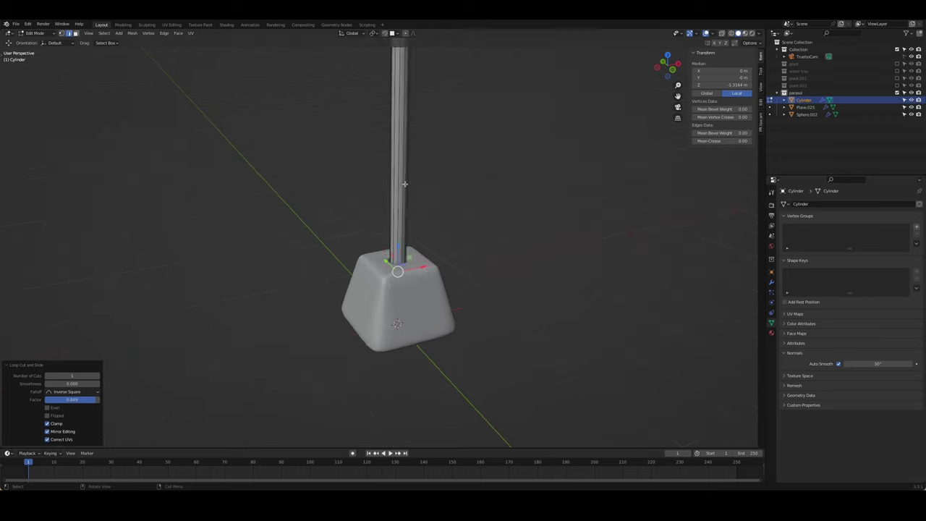
scroll(396, 174, "down", 3)
key("ctrl+r")
left_click(396, 174)
left_click(395, 140)
Raise the top loop 0.5177 m into the canopy and adjust the base loop
key("KP_1")
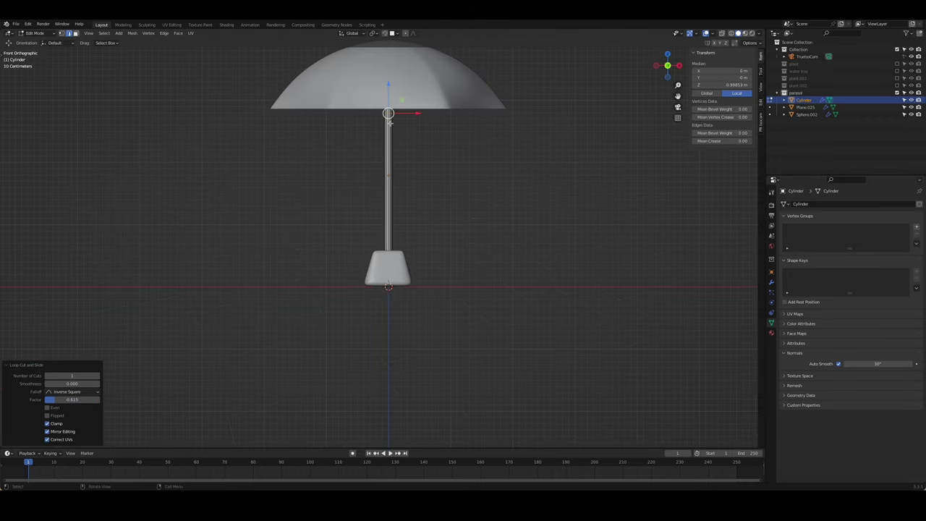
middle_click_drag(394, 140, 395, 183, "shift")
key("g")
left_click(386, 94)
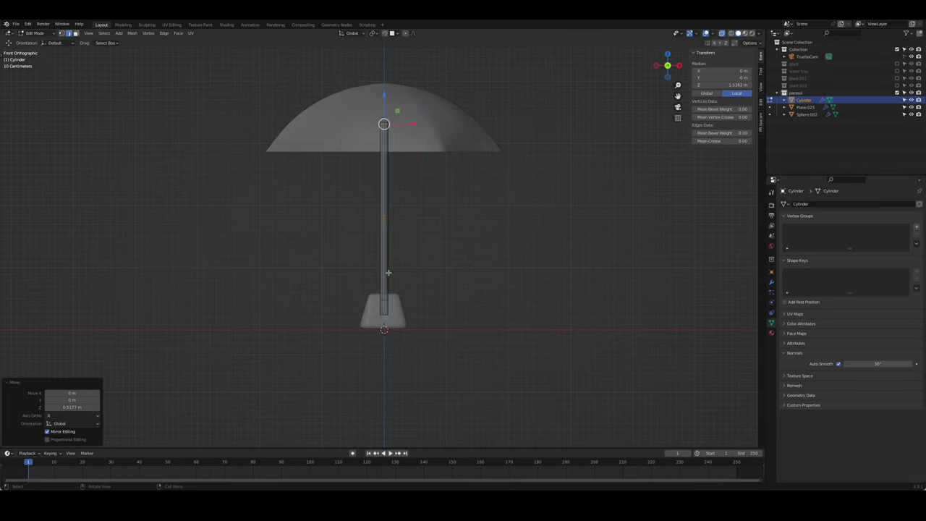
scroll(388, 272, "up", 5)
left_click(385, 338, "alt")
key("s")
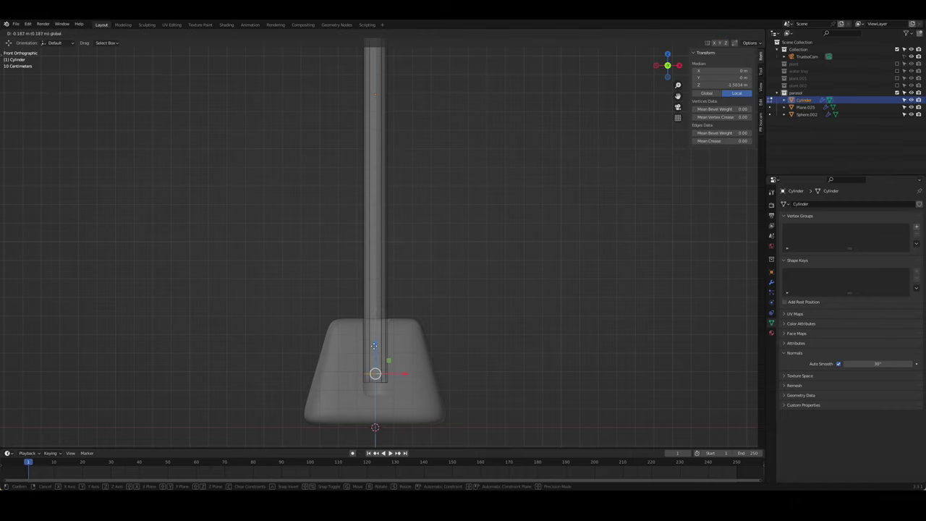
left_click(380, 312)
Inspect the pole in perspective and return to editing its mesh
key("Tab")
mouse_move(534, 258)
middle_mouse_down()
mouse_move(487, 266)
mouse_move(479, 243)
mouse_move(502, 270)
mouse_move(543, 257)
mouse_move(454, 224)
mouse_move(406, 228)
middle_mouse_up()
scroll(479, 242, "down", 5)
scroll(403, 230, "up", 4)
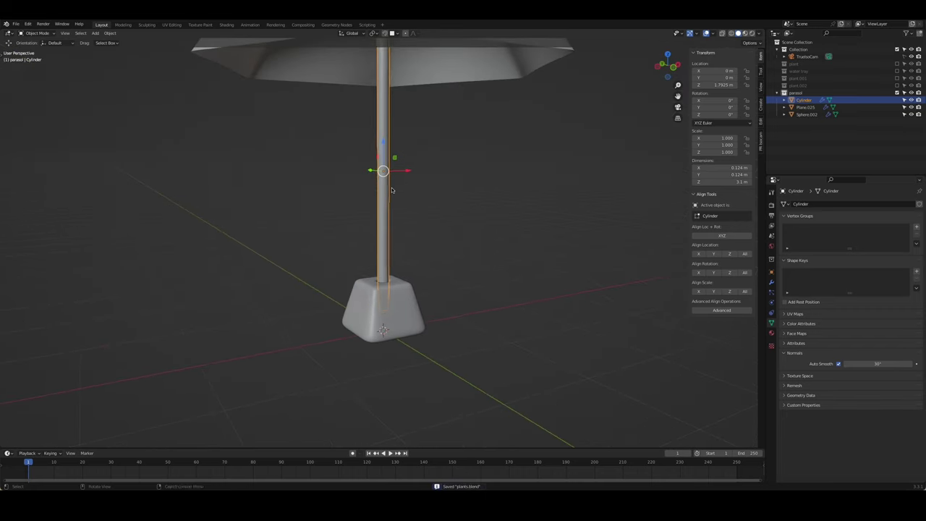
key("Tab")
middle_click_drag(396, 161, 386, 168)
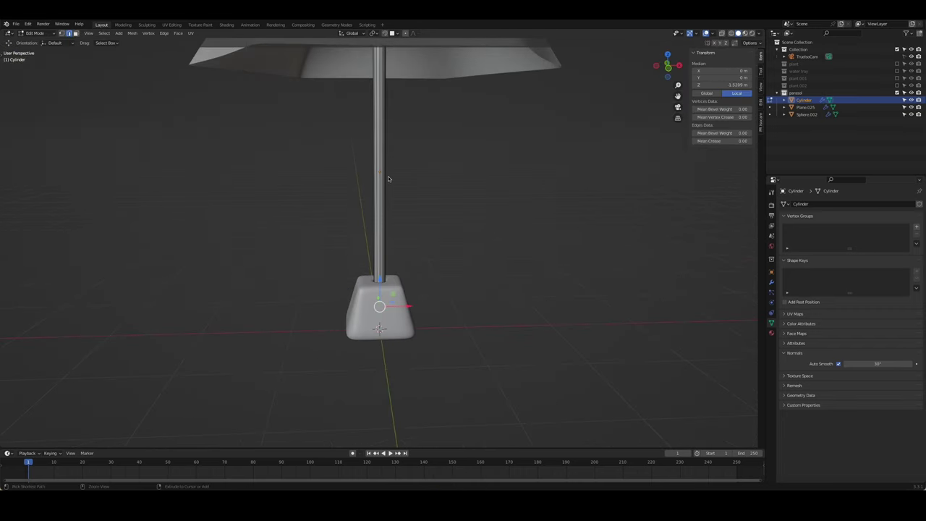
Cut a loop mid-pole, bevel it into a band, and fatten it with Alt+S
key("ctrl+r")
left_click(391, 174)
key("ctrl+b")
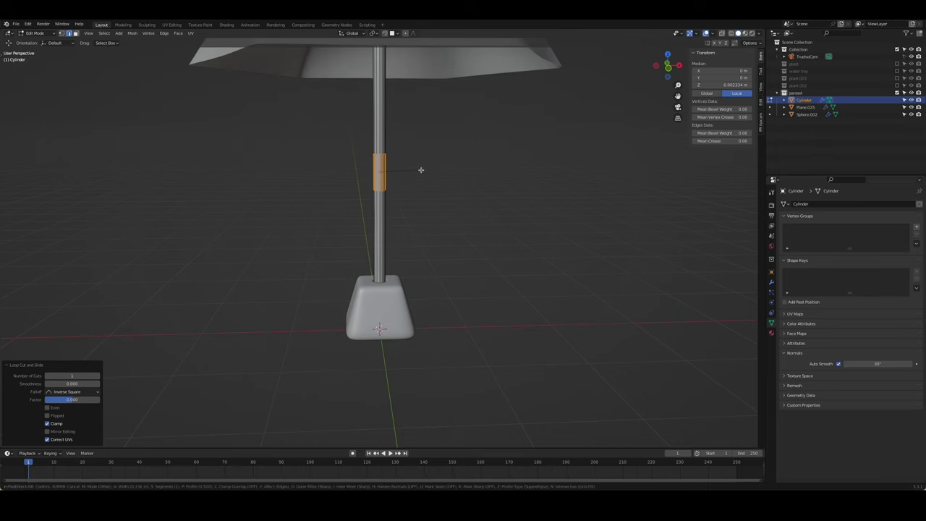
left_click(420, 169)
middle_click_drag(407, 172, 423, 155)
middle_click_drag(424, 163, 448, 207)
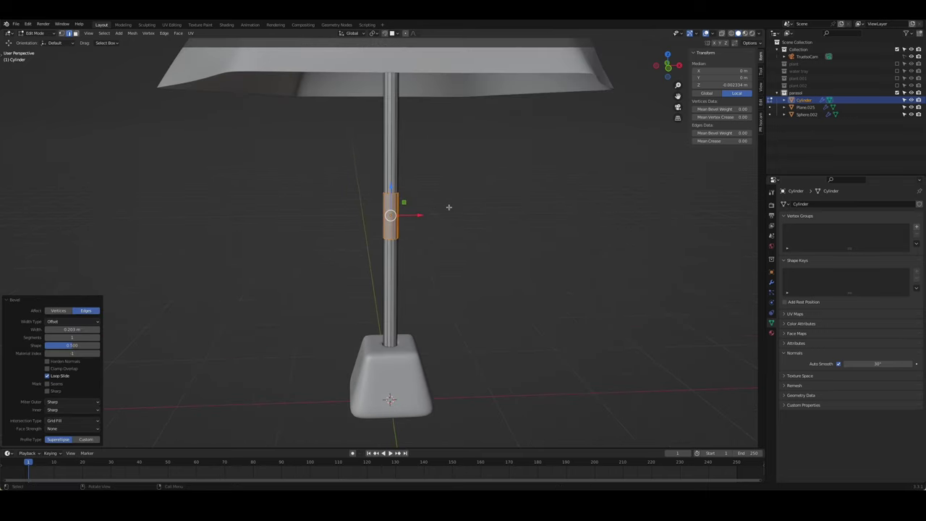
right_click(448, 206)
key("alt+s")
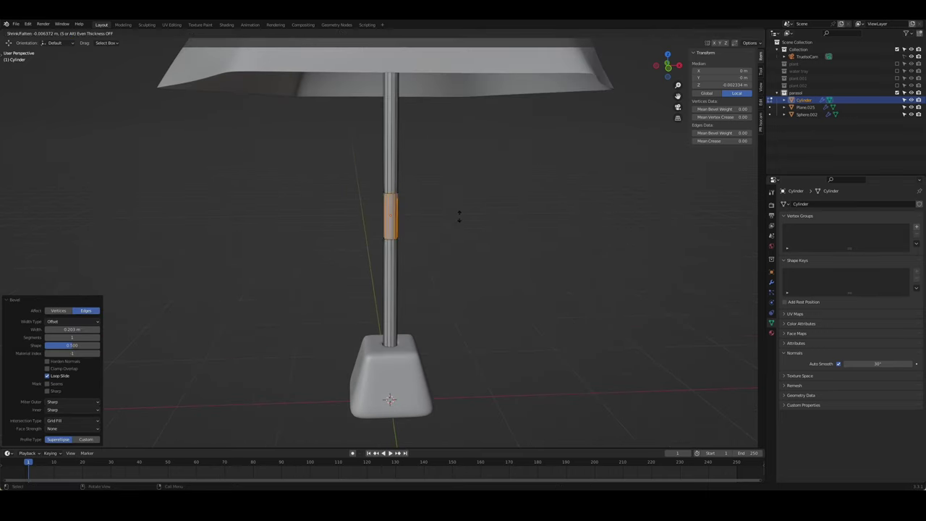
left_click(466, 209)
Isolate the pole, try cutting and scaling the collar loops, then undo the bulge
key("slash")
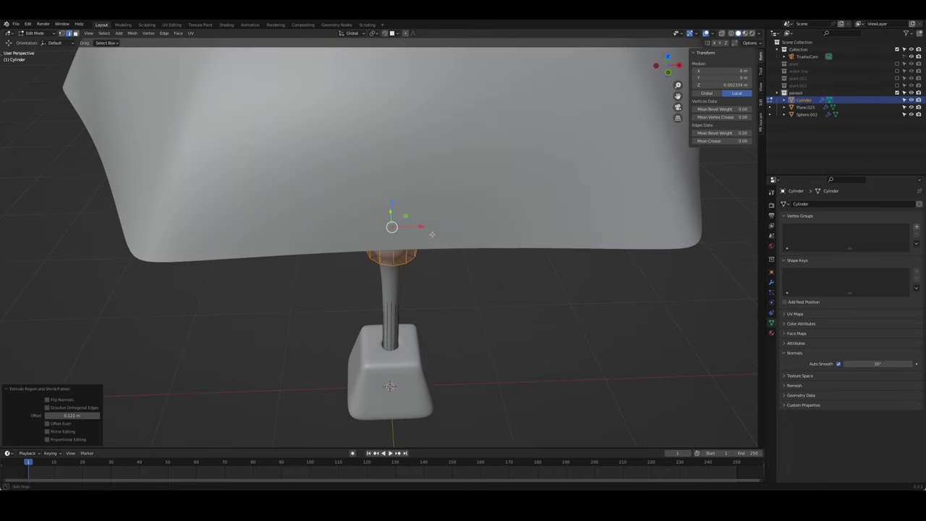
scroll(425, 222, "up", 4)
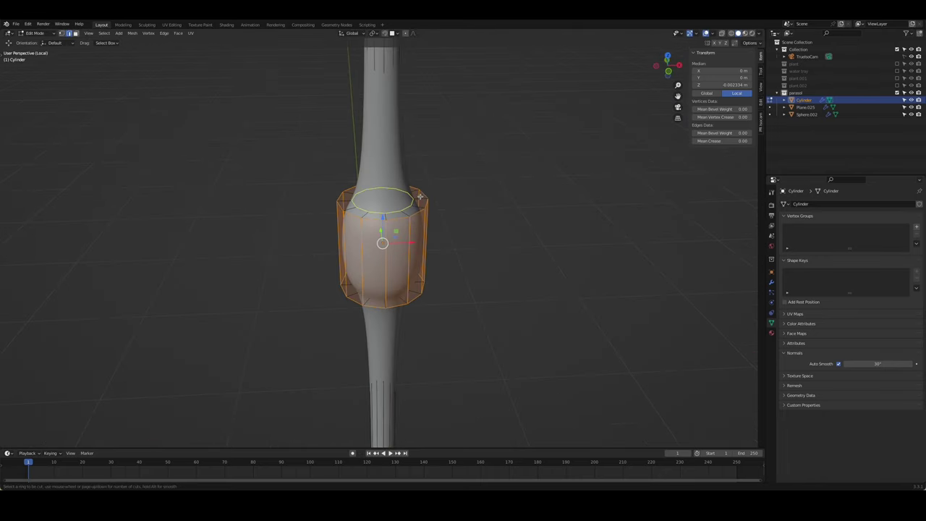
left_click(420, 196)
right_click(426, 201)
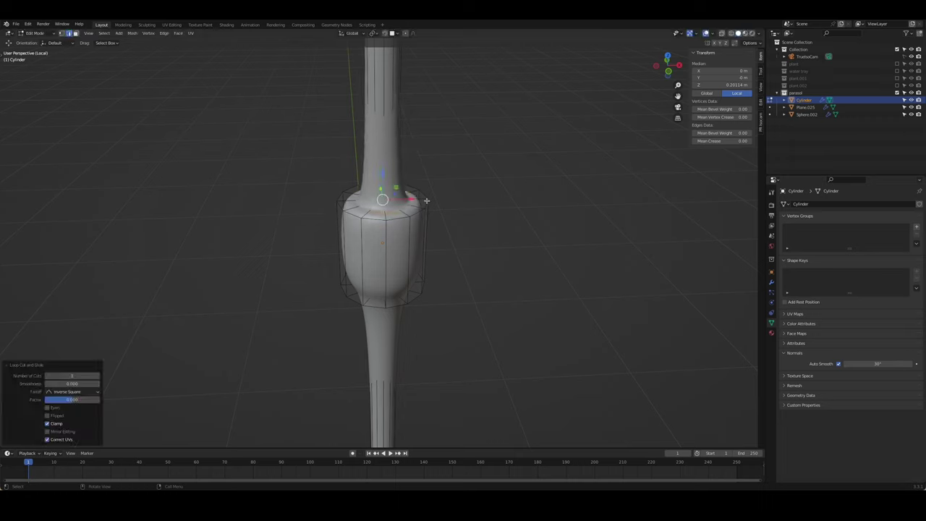
key("s")
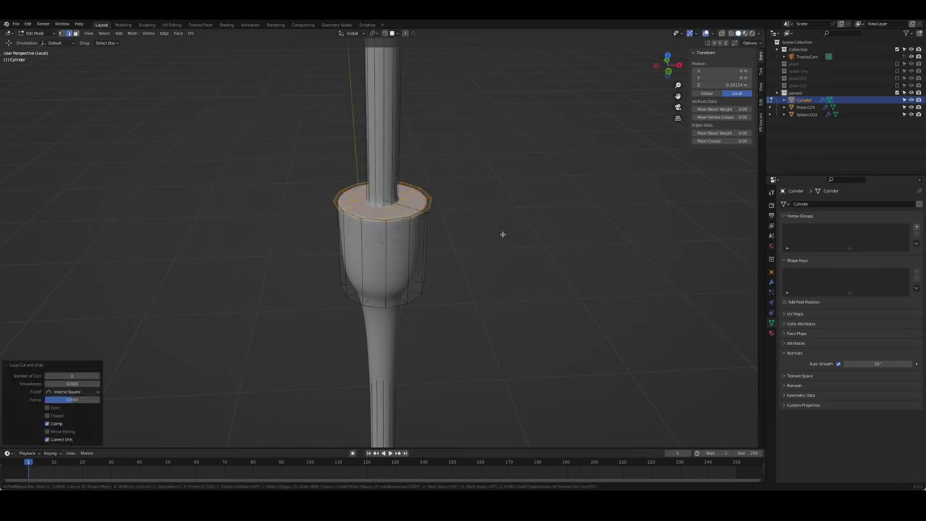
left_click(421, 208)
key("s")
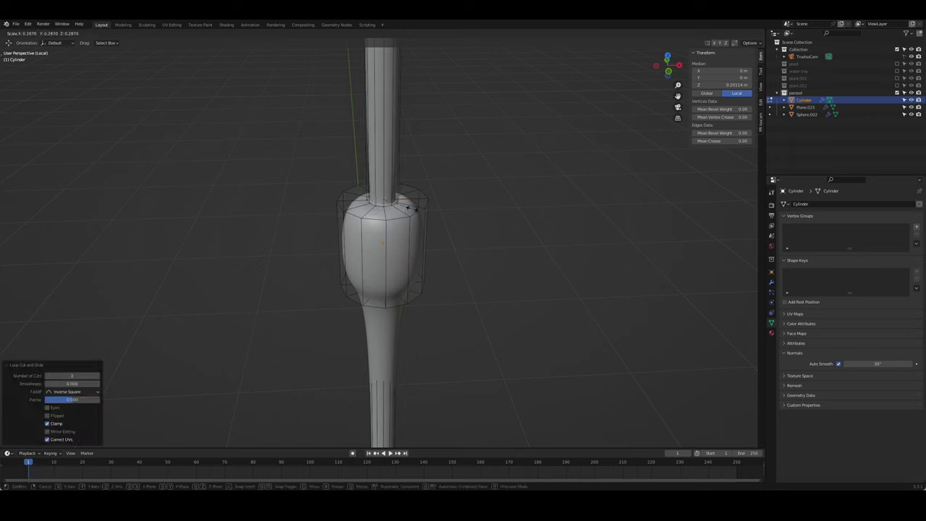
left_click(474, 233)
key("a")
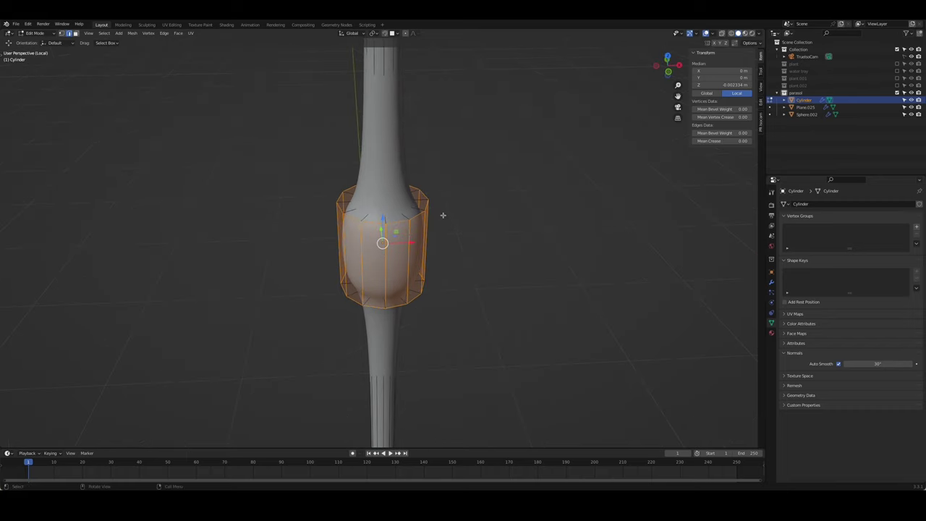
key("ctrl+z")
Merge the pole's overlapping vertices by distance
key("a")
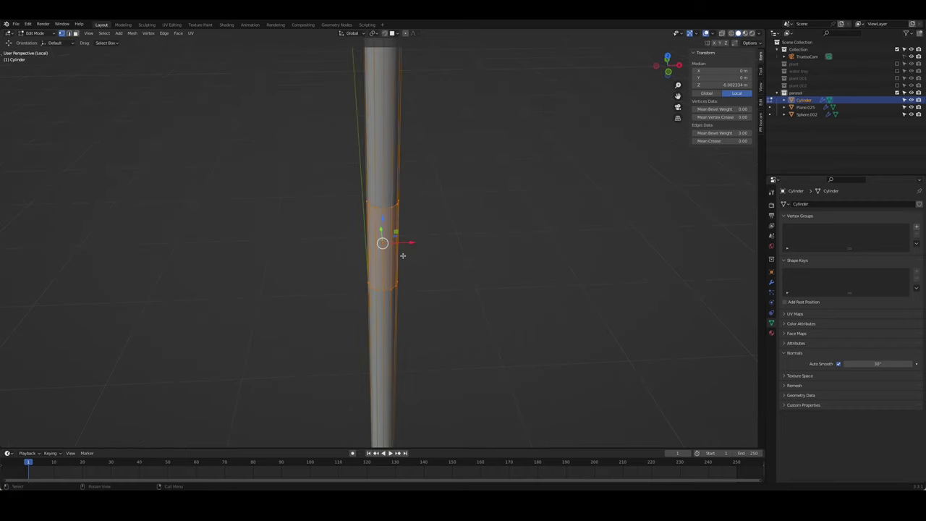
key("m")
left_click(398, 282)
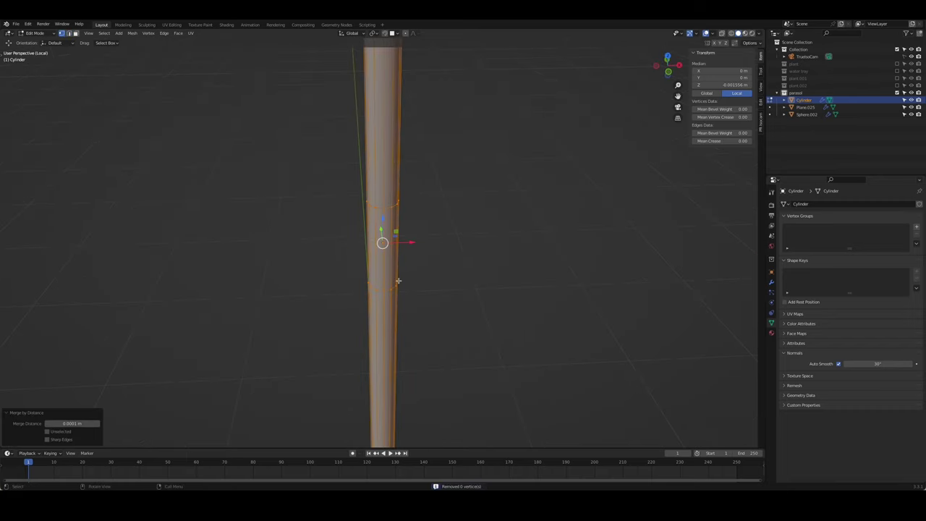
key("alt+a")
Duplicate the collar's face ring and separate it into its own sleeve object
key("3")
left_click(390, 231, "alt")
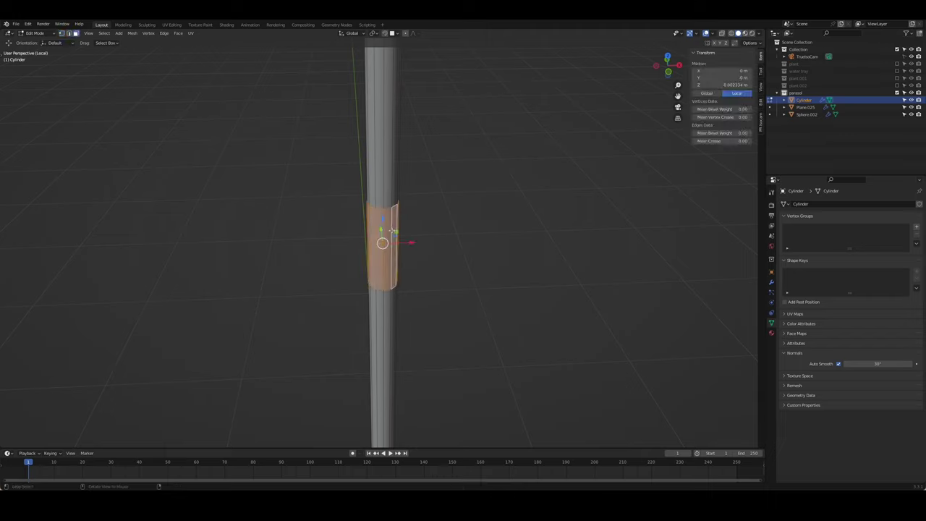
key("shift+d")
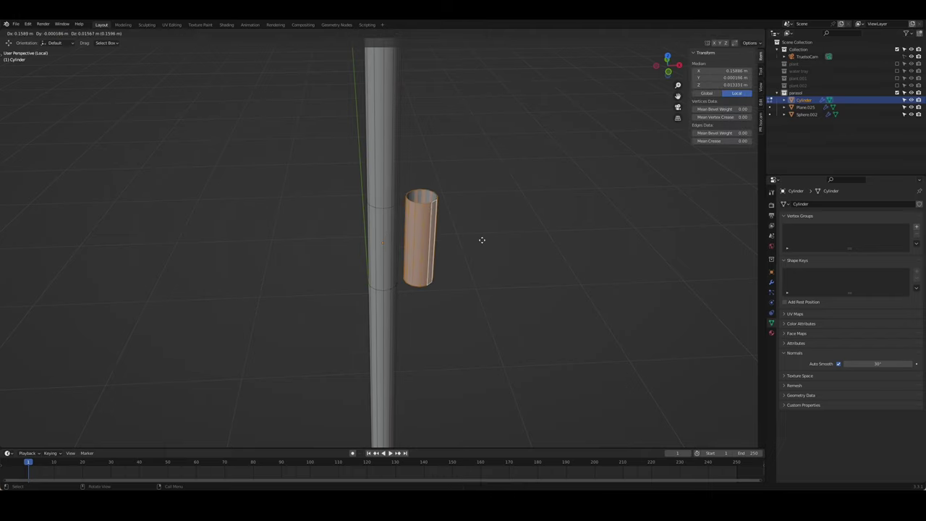
right_click(482, 241)
key("p")
left_click(482, 242)
key("Tab")
key("Tab")
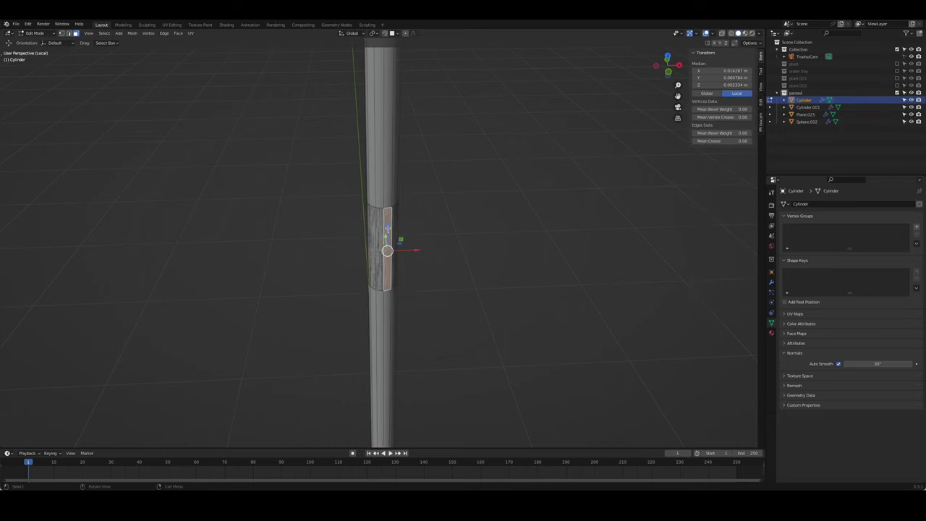
key("a")
key("Tab")
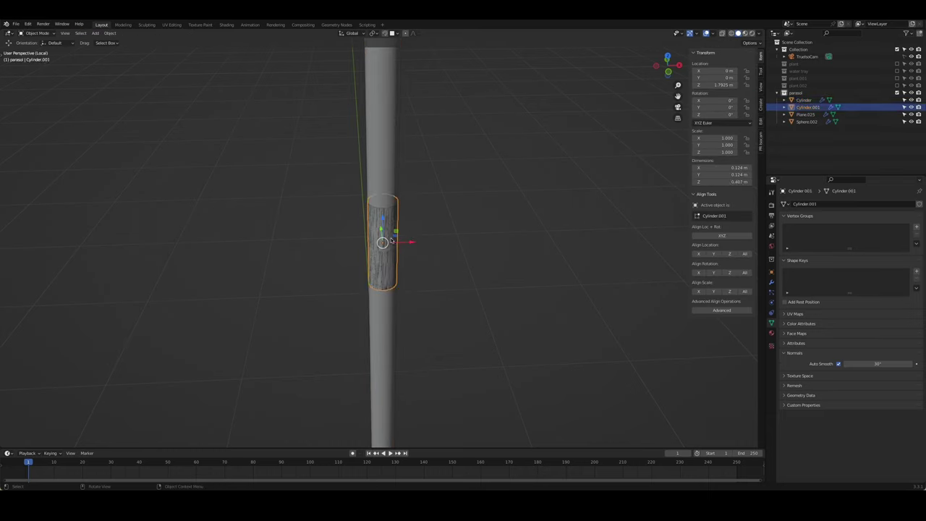
Thicken the collar ring by extruding its faces along normals
left_click(393, 244)
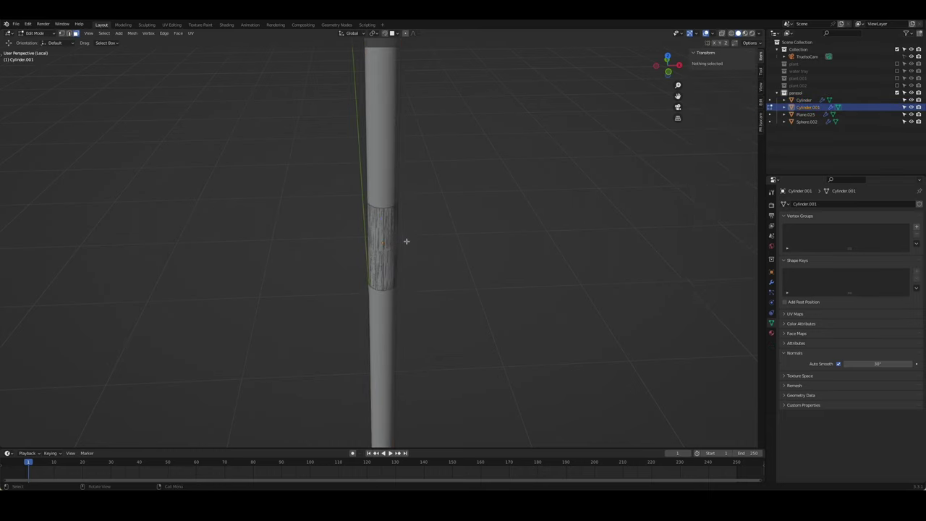
key("Tab")
key("alt+e")
left_click(467, 251)
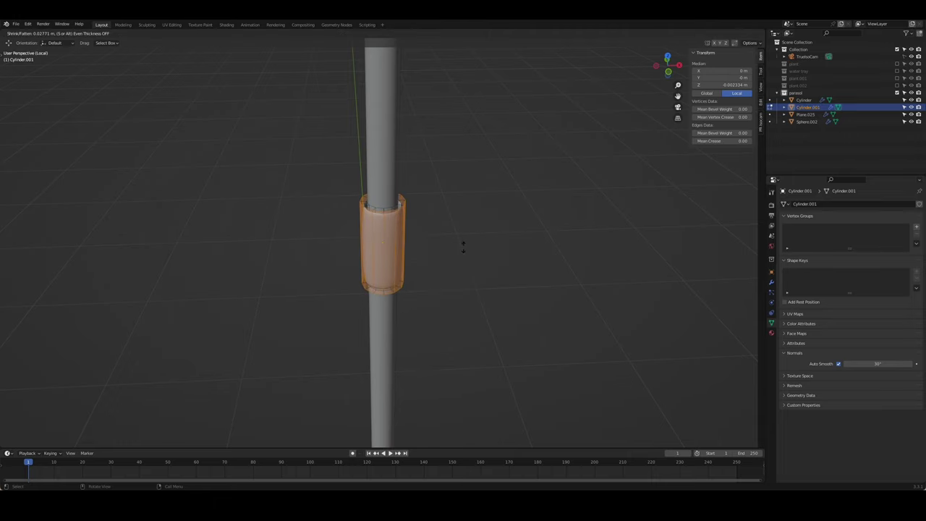
left_click(463, 246)
Try a loop cut on the collar, cancel it, and inspect the sleeve from above
middle_click_drag(453, 246, 408, 219)
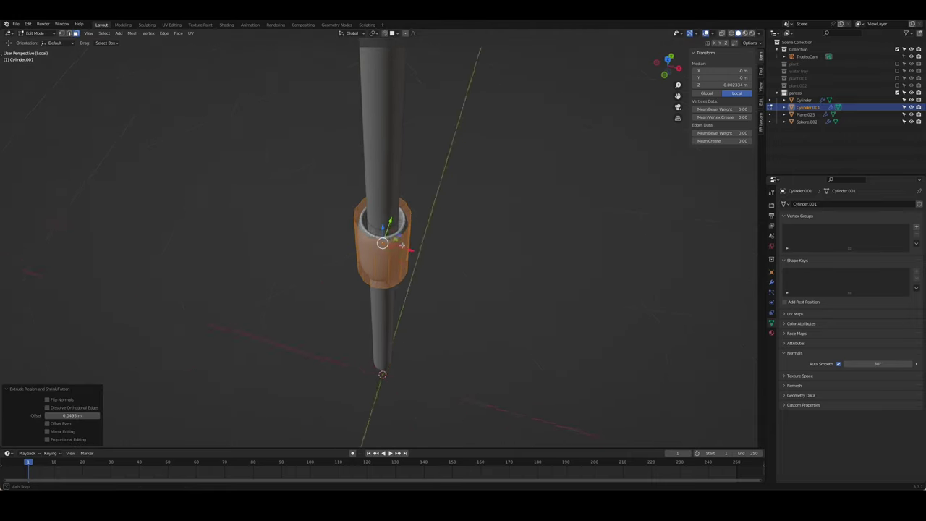
left_click(406, 216)
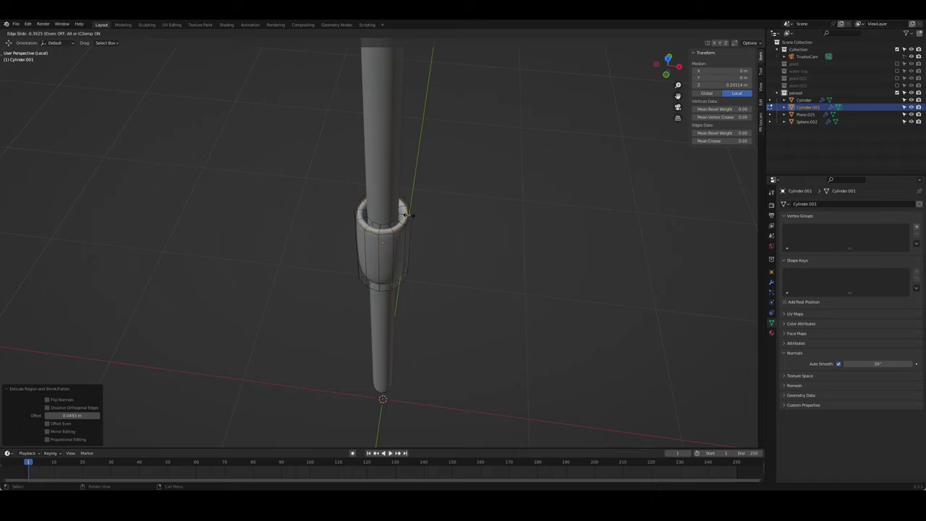
right_click(407, 216)
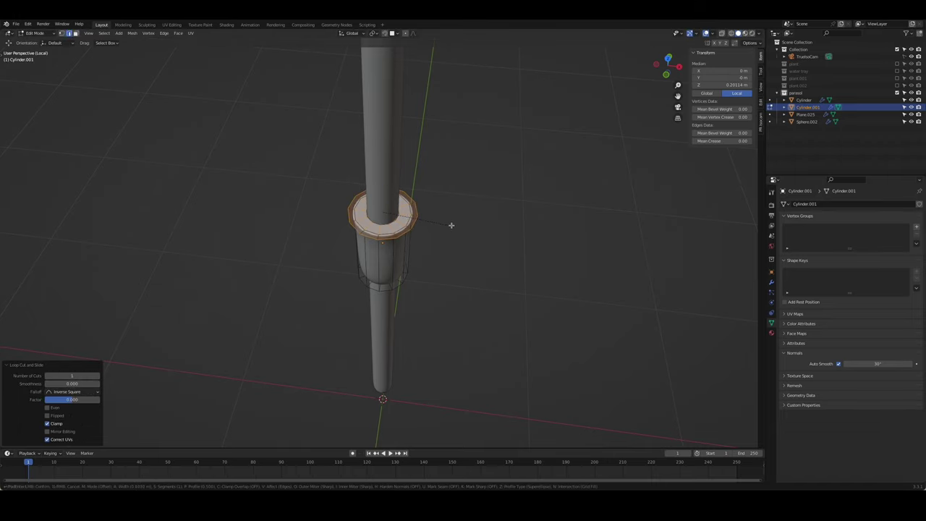
key("Tab")
mouse_move(444, 221)
middle_mouse_down()
mouse_move(502, 228)
mouse_move(574, 261)
mouse_move(482, 276)
mouse_move(399, 243)
mouse_move(485, 217)
mouse_move(507, 223)
mouse_move(463, 223)
mouse_move(426, 252)
mouse_move(430, 240)
mouse_move(420, 316)
mouse_move(399, 267)
middle_mouse_up()
key("Tab")
scroll(434, 235, "up", 3)
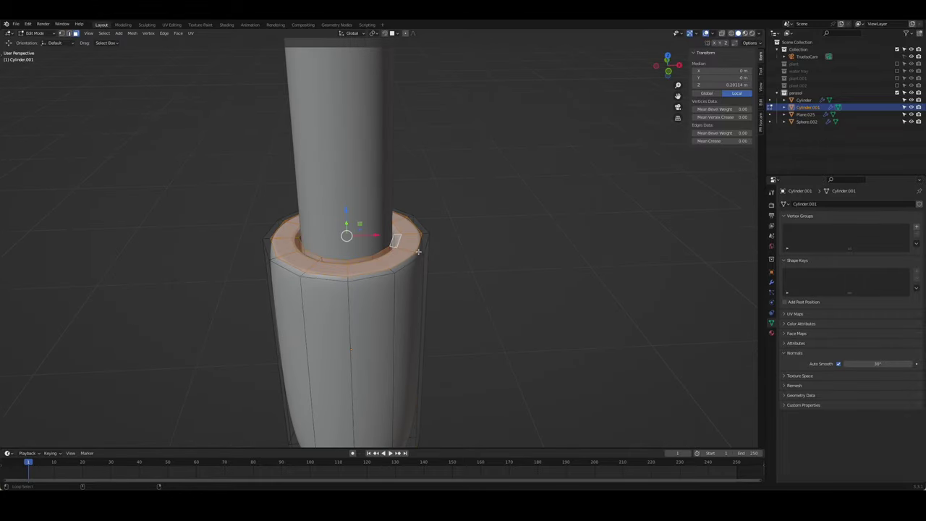
Delete the collar's top faces, bridge the top rim, and inset the new ring twice
key("x")
left_click(346, 241)
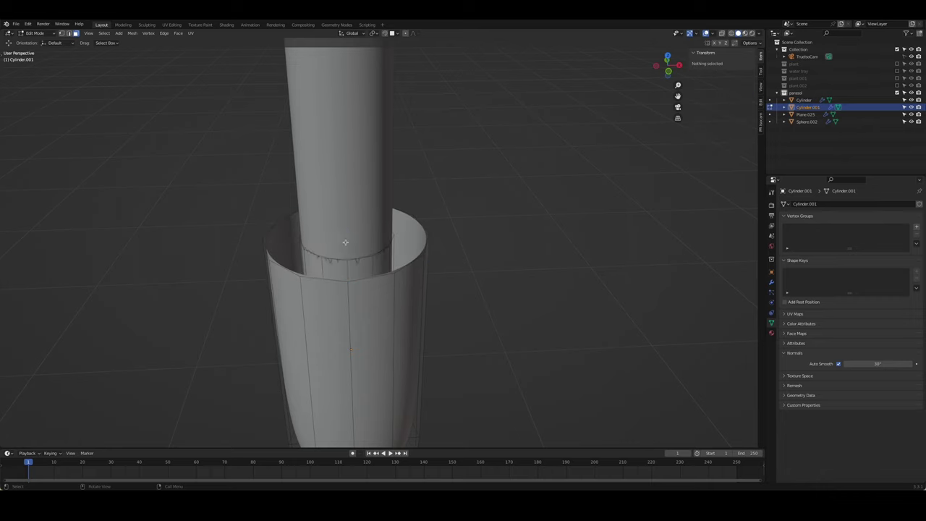
key("2")
left_click(411, 265, "alt")
key("f")
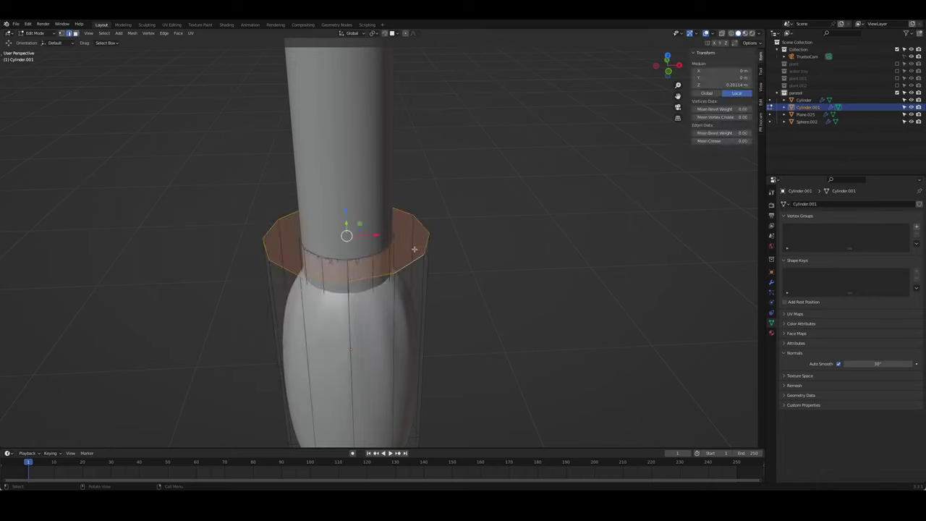
key("i")
left_click(397, 246)
key("i")
left_click(435, 260)
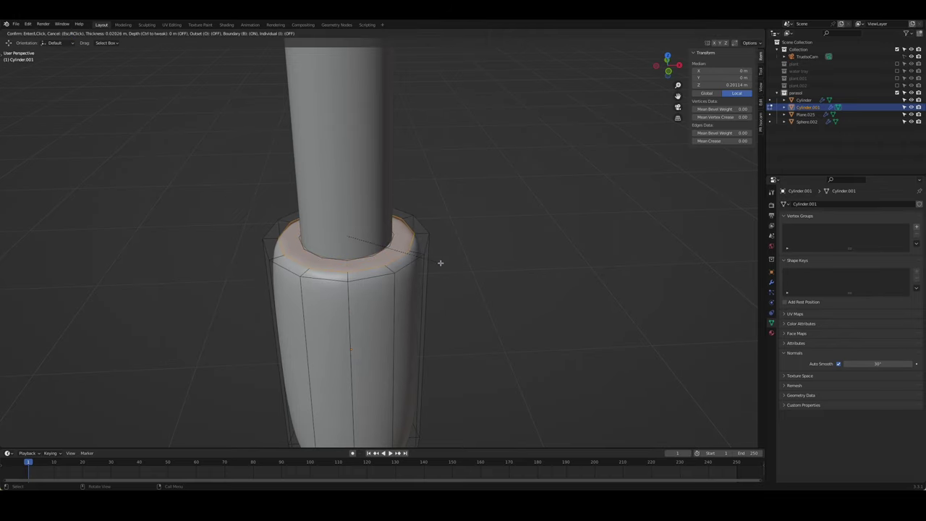
Cut a new edge loop around the sleeve collar
left_click(476, 279)
mouse_move(476, 279)
middle_mouse_down()
mouse_move(466, 334)
mouse_move(406, 319)
middle_mouse_up()
key("alt+z")
key("alt+z")
key("Tab")
key("Tab")
key("ctrl+r")
left_click(409, 304)
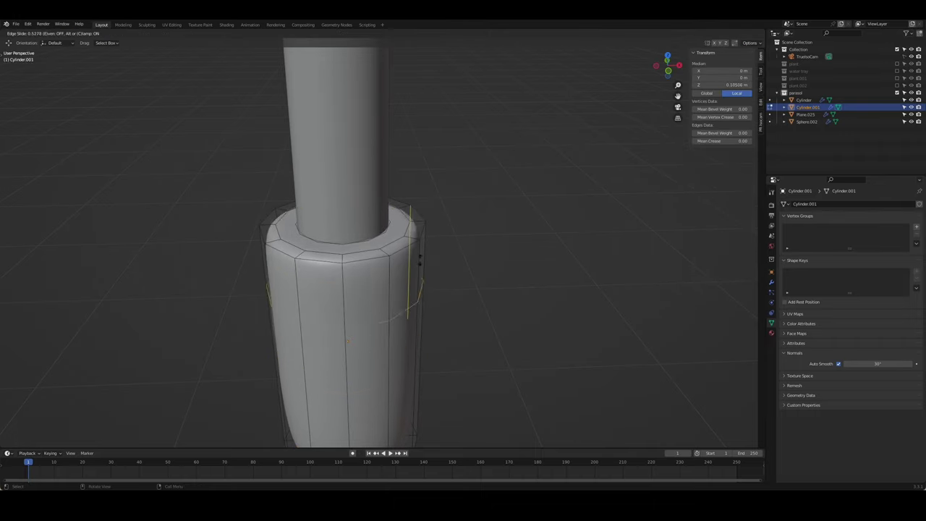
left_click(426, 228)
Delete the collar's bottom ring faces, fill the bottom hole, and inset the new faces
left_click(485, 265)
mouse_move(485, 265)
middle_mouse_down()
mouse_move(482, 337)
mouse_move(462, 298)
middle_mouse_up()
left_click(431, 217, "alt")
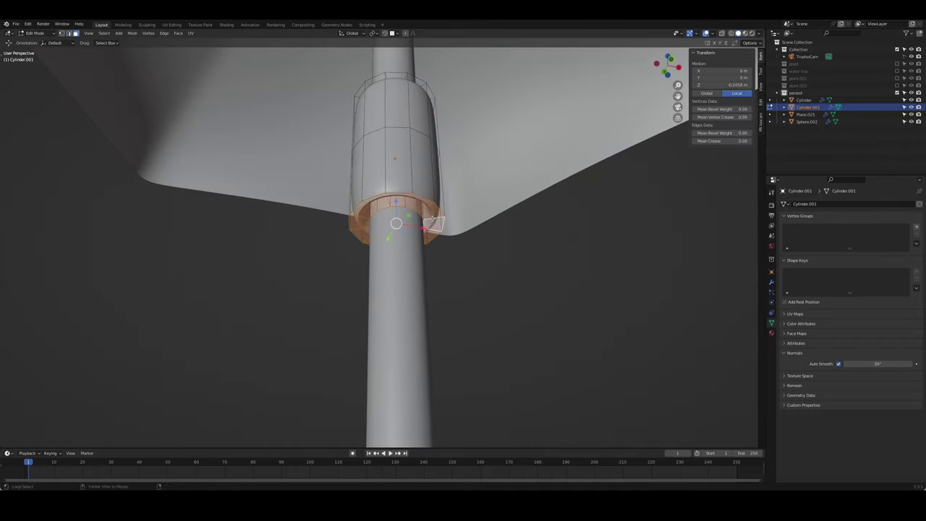
key("x")
left_click(426, 211)
key("2")
left_click(430, 204, "alt")
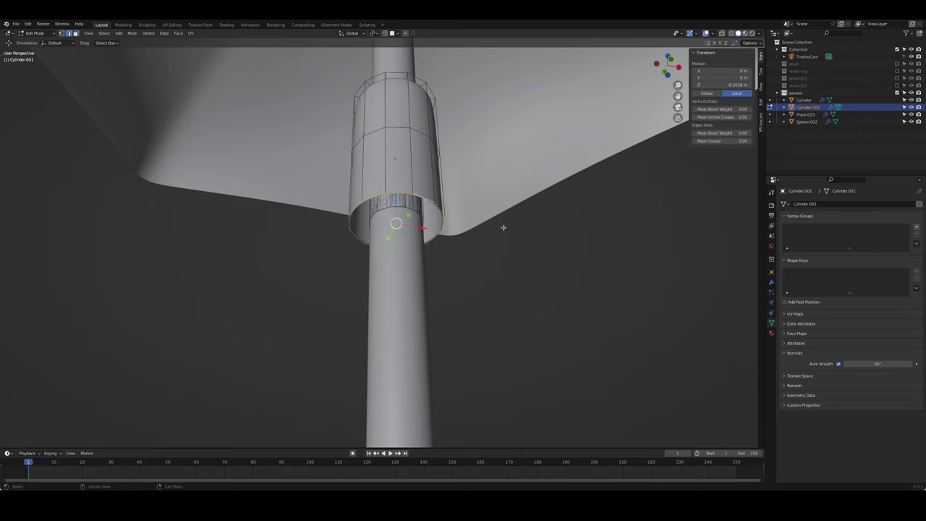
key("f")
key("i")
left_click(499, 246)
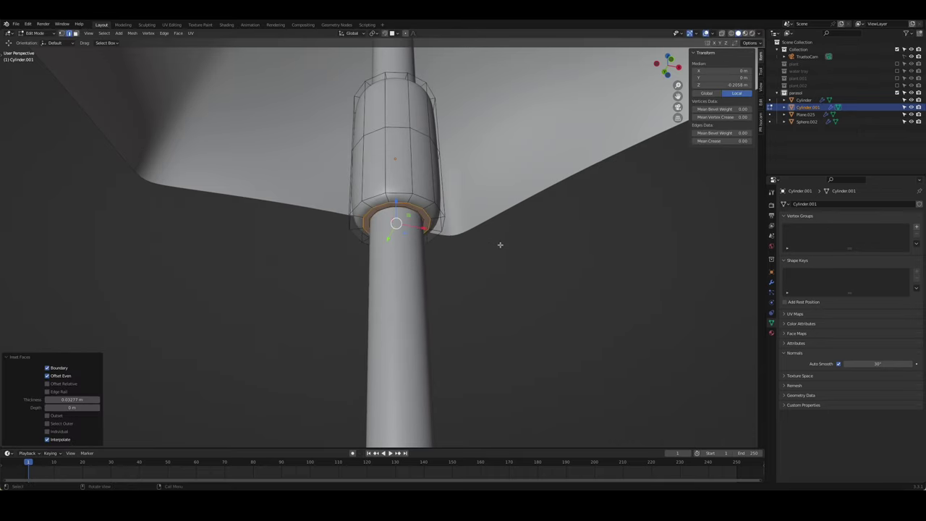
Bevel the collar's middle edge loop into a rounded band
middle_click_drag(499, 246, 389, 252)
left_click(361, 235, "alt")
key("ctrl+b")
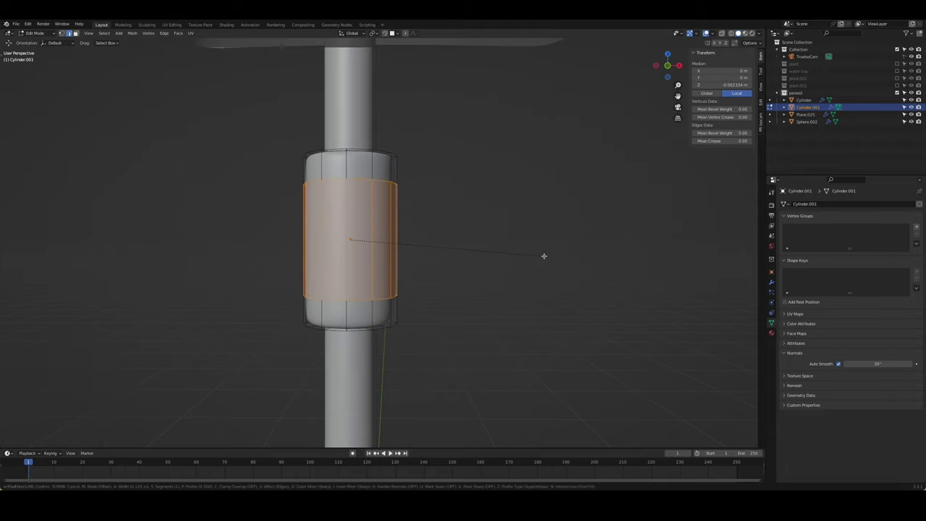
left_click(549, 256)
key("Tab")
mouse_move(550, 256)
middle_mouse_down()
mouse_move(495, 278)
mouse_move(424, 273)
mouse_move(384, 249)
mouse_move(409, 214)
mouse_move(343, 213)
mouse_move(413, 212)
mouse_move(402, 213)
middle_mouse_up()
left_click(424, 273)
Zoom in on the pole and select the sleeve collar
scroll(383, 249, "down", 3)
scroll(384, 249, "down", 3)
scroll(409, 214, "up", 5)
scroll(410, 213, "up", 2)
scroll(410, 212, "up", 3)
left_click(382, 210)
scroll(406, 217, "up", 2)
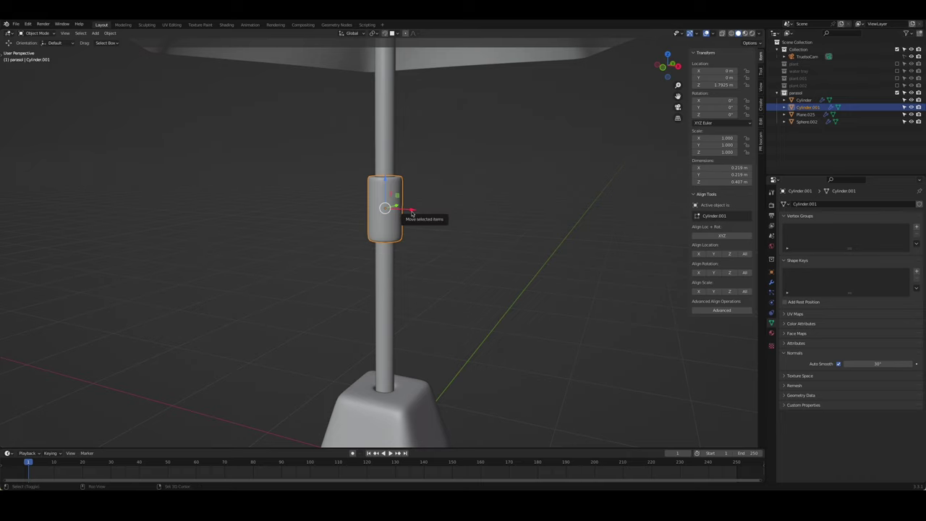
Snap the 3D cursor to the collar and add a new cylinder there
key("shift+a")
key("Escape")
key("shift+s")
key("Escape")
mouse_move(393, 213)
middle_mouse_down()
mouse_move(369, 229)
mouse_move(434, 220)
middle_mouse_up()
key("shift+a")
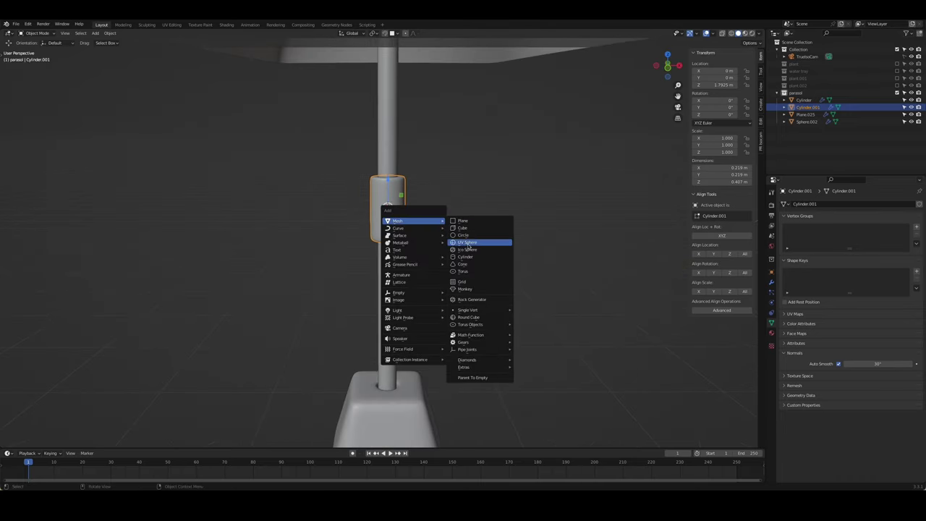
left_click(469, 258)
Rotate the cylinder 90 degrees on Y and shrink it to a small piece
key("Tab")
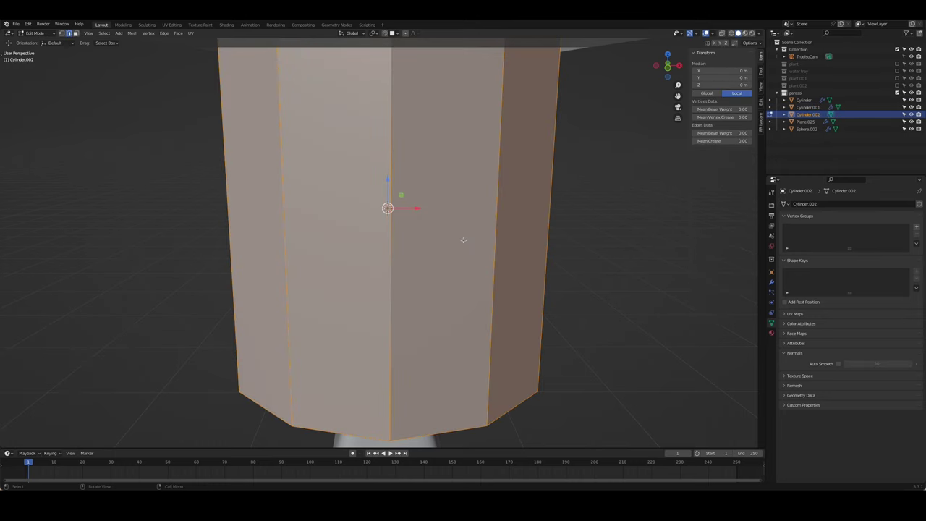
key("r")
key("y")
key("9")
key("0")
key("Return")
key("s")
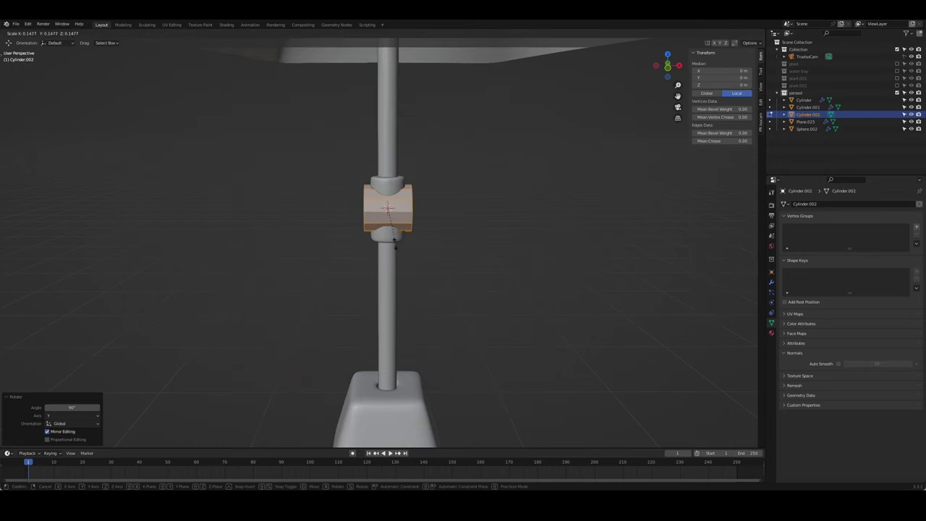
left_click(395, 246)
key("Tab")
Move the small cylinder along X beside the collar and scale it down further
key("g")
key("x")
left_click(427, 214)
mouse_move(427, 214)
middle_mouse_down()
mouse_move(395, 220)
mouse_move(478, 248)
middle_mouse_up()
key("Tab")
key("s")
left_click(482, 238)
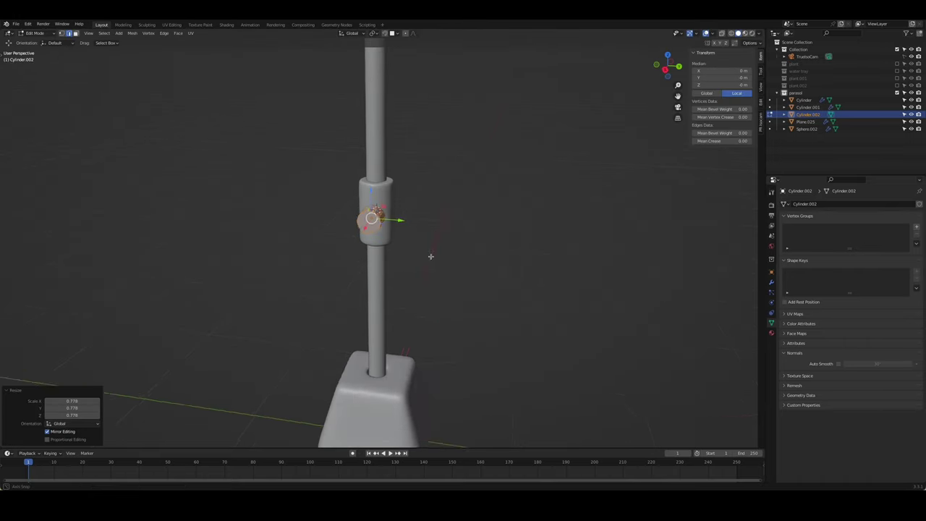
key("Tab")
Round the small cylinder into a knob with a Subdivision Surface modifier
scroll(510, 200, "up", 5)
scroll(505, 201, "up", 2)
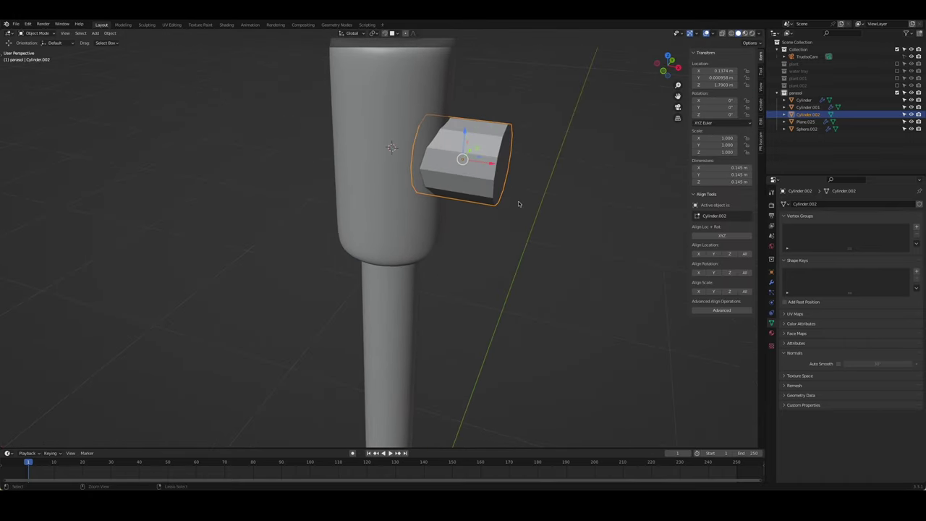
key("ctrl+3")
mouse_move(554, 209)
middle_mouse_down()
mouse_move(393, 174)
mouse_move(158, 282)
middle_mouse_up()
key("Tab")
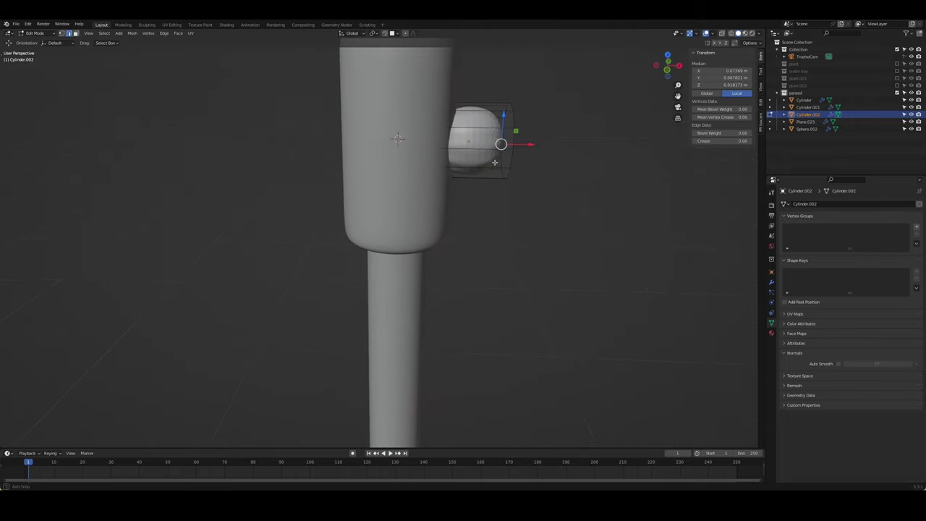
In local view, replace the hub's end face with a filled, inset cap
key("KP_Divide")
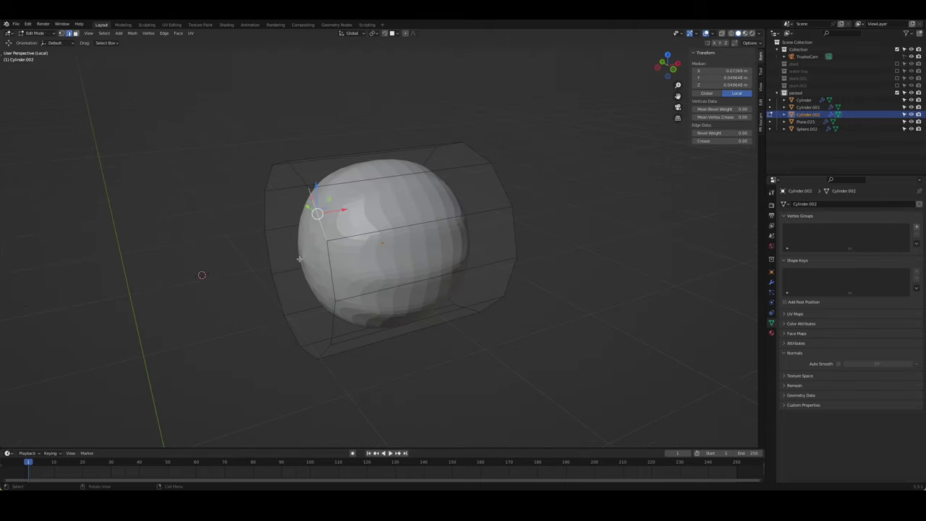
key("3")
left_click(293, 257)
key("x")
left_click(272, 262)
middle_click_drag(405, 270, 451, 264)
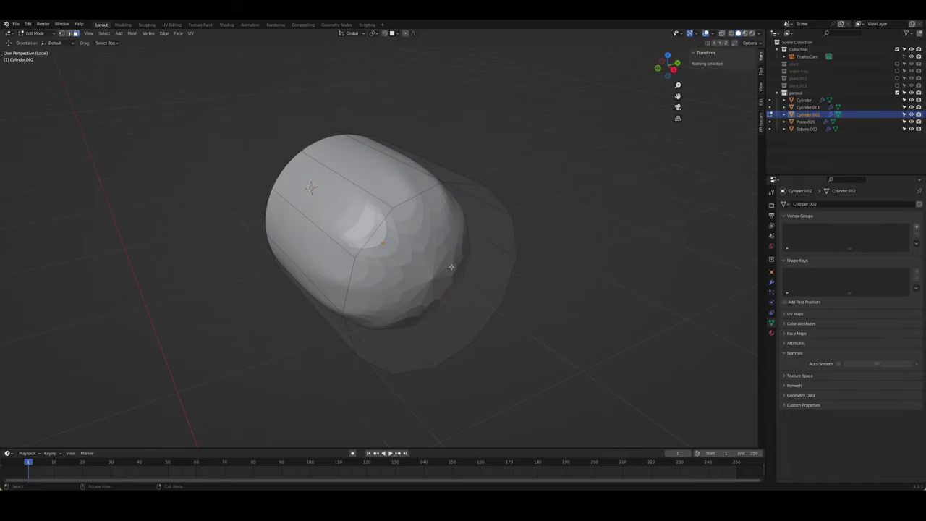
left_click(458, 272, "alt")
key("f")
key("i")
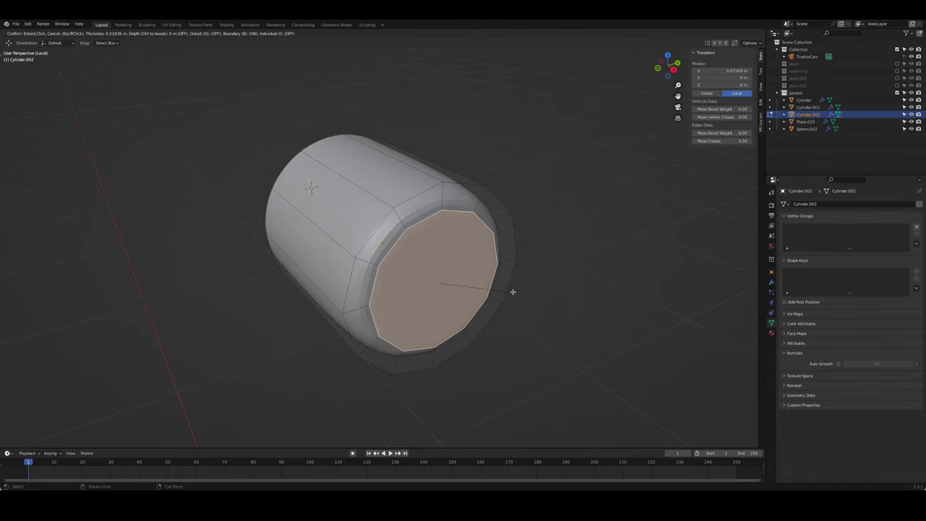
left_click(515, 292)
Add an edge loop along the hub and give it smooth shading
mouse_move(515, 292)
middle_mouse_down()
mouse_move(477, 239)
mouse_move(492, 253)
middle_mouse_up()
key("ctrl+r")
left_click(427, 221)
left_click(478, 239)
key("Tab")
middle_click_drag(513, 289, 455, 265)
right_click(455, 264)
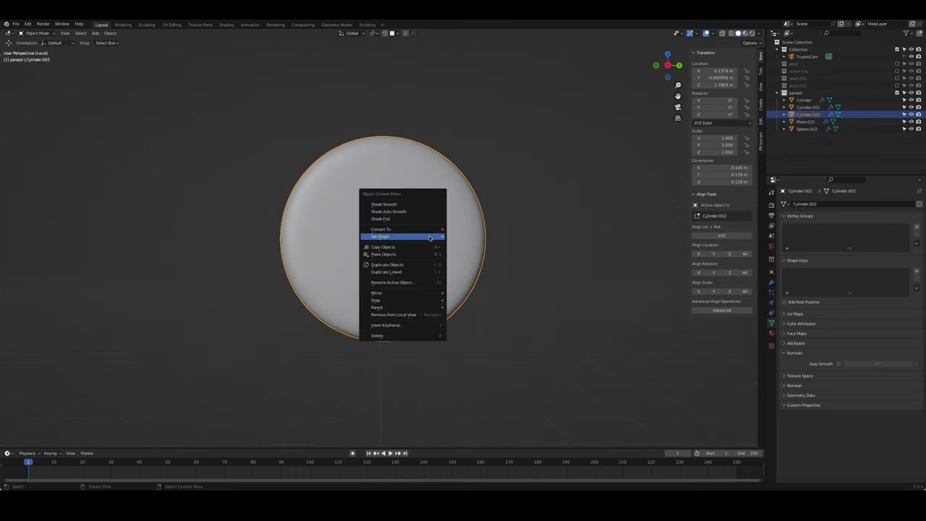
left_click(391, 202)
mouse_move(391, 203)
middle_mouse_down()
mouse_move(540, 271)
mouse_move(450, 184)
mouse_move(424, 202)
mouse_move(537, 195)
mouse_move(405, 217)
middle_mouse_up()
Return to the full scene and select the hub's outer end face
key("KP_Divide")
scroll(540, 273, "down", 3)
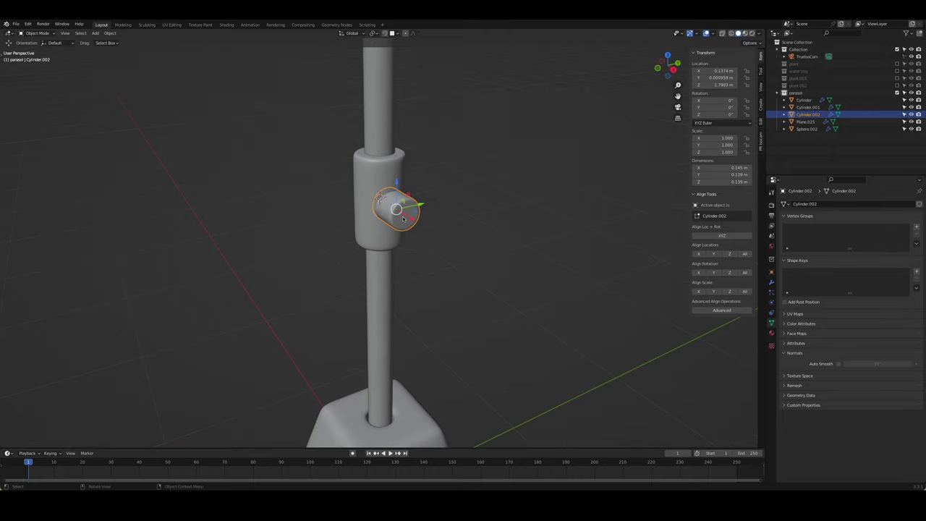
key("Tab")
left_click(413, 220)
Inset the hub's outer end face and extrude it twice into a longer pin
key("i")
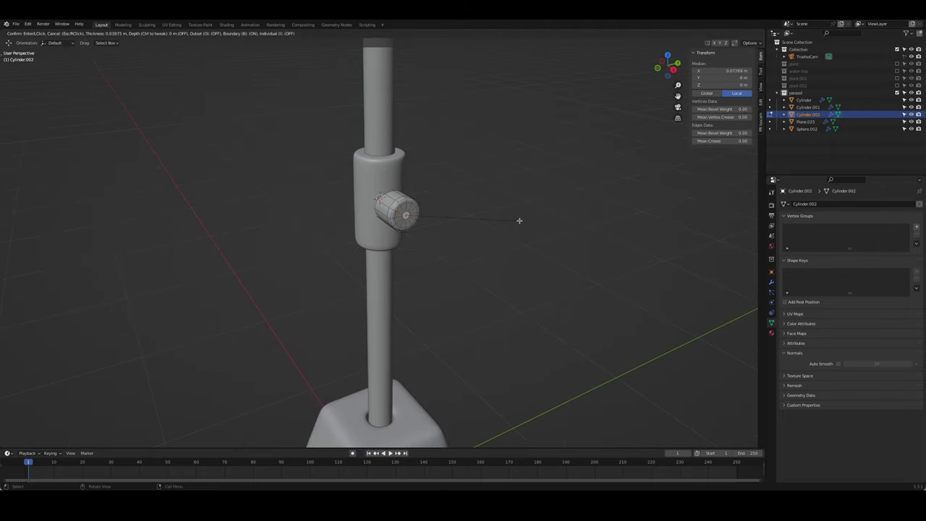
left_click(524, 221)
key("e")
left_click(492, 258)
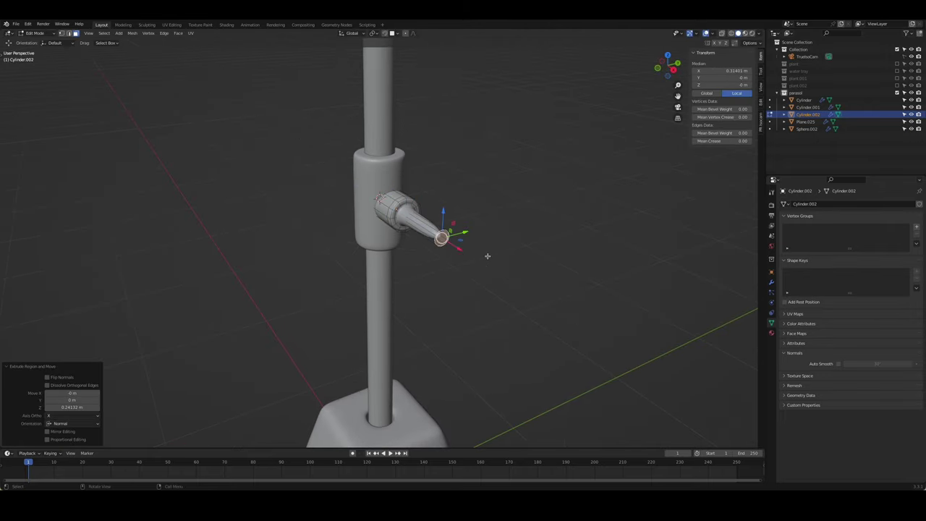
middle_click_drag(488, 256, 505, 246)
key("e")
left_click(526, 208)
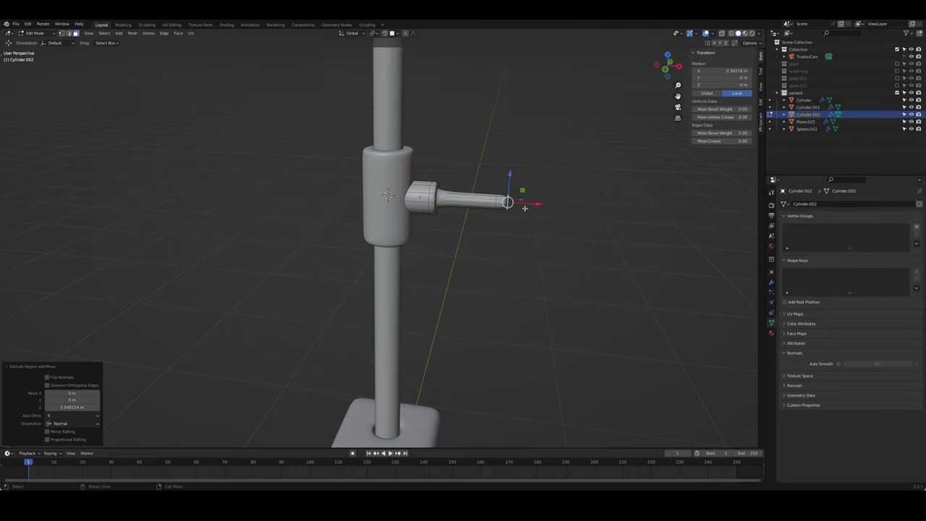
mouse_move(523, 208)
middle_mouse_down()
mouse_move(552, 222)
mouse_move(396, 242)
mouse_move(500, 261)
mouse_move(529, 250)
mouse_move(469, 212)
middle_mouse_up()
Add an edge loop near the pin's tip
key("ctrl+r")
left_click(378, 254)
left_click(391, 226)
key("Tab")
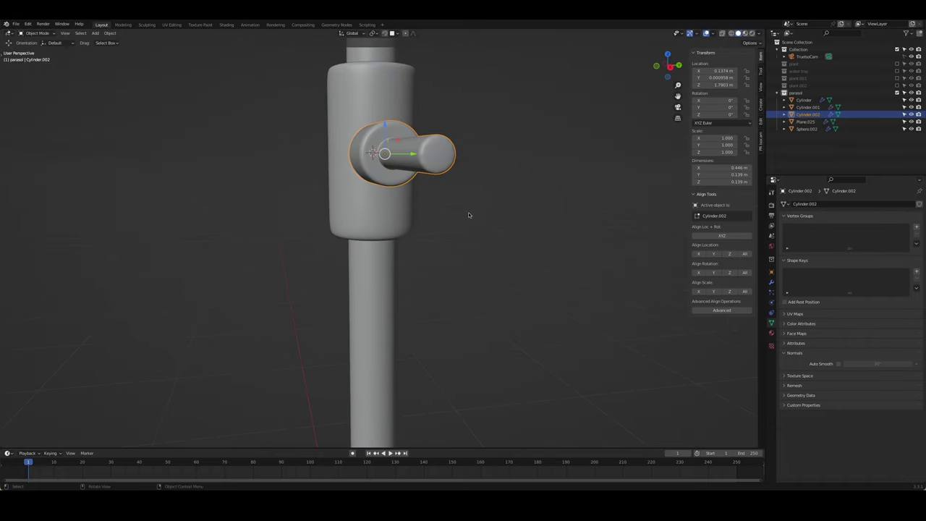
Select the rod's end face and inset it three times
key("Tab")
left_click(520, 185)
left_click(442, 154)
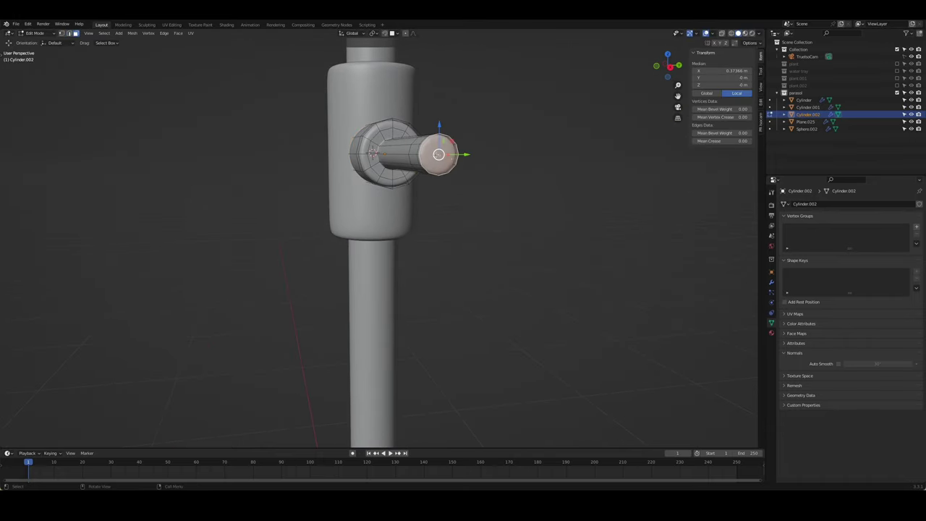
key("i")
left_click(480, 187)
mouse_move(480, 188)
middle_mouse_down()
mouse_move(564, 227)
mouse_move(513, 242)
mouse_move(532, 212)
mouse_move(502, 188)
mouse_move(374, 147)
mouse_move(434, 145)
mouse_move(502, 163)
middle_mouse_up()
key("i")
left_click(489, 161)
key("i")
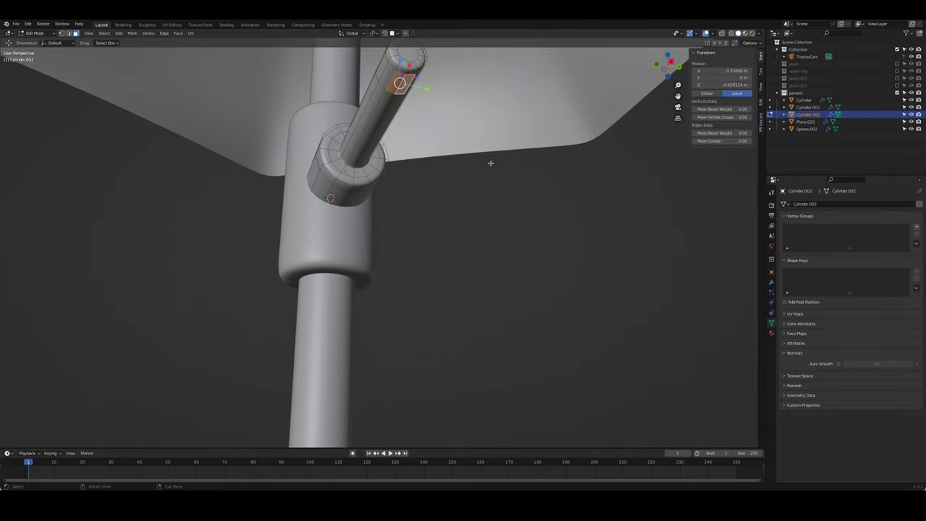
left_click(467, 143)
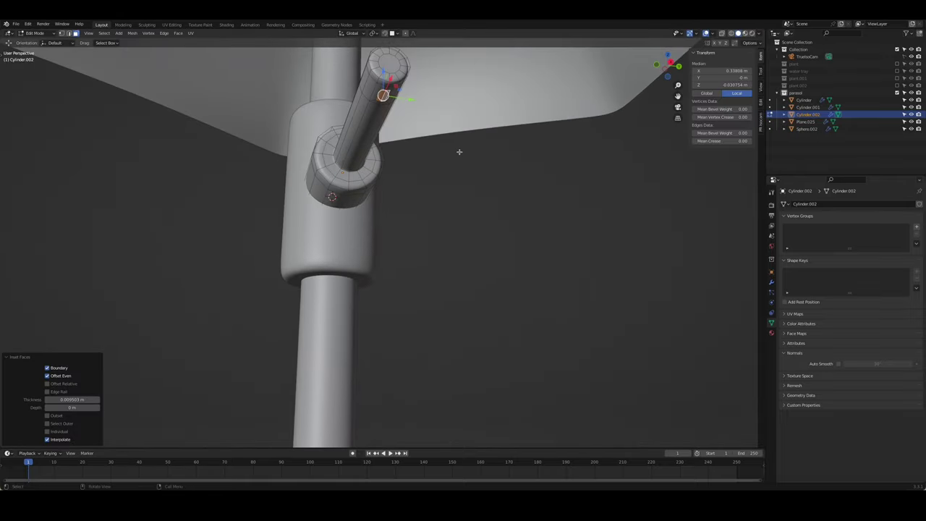
Extrude the rod end, then a downward grip arm with a loop cut near its top
key("e")
left_click(455, 274)
mouse_move(455, 275)
middle_mouse_down()
mouse_move(537, 234)
mouse_move(402, 367)
mouse_move(475, 363)
middle_mouse_up()
key("e")
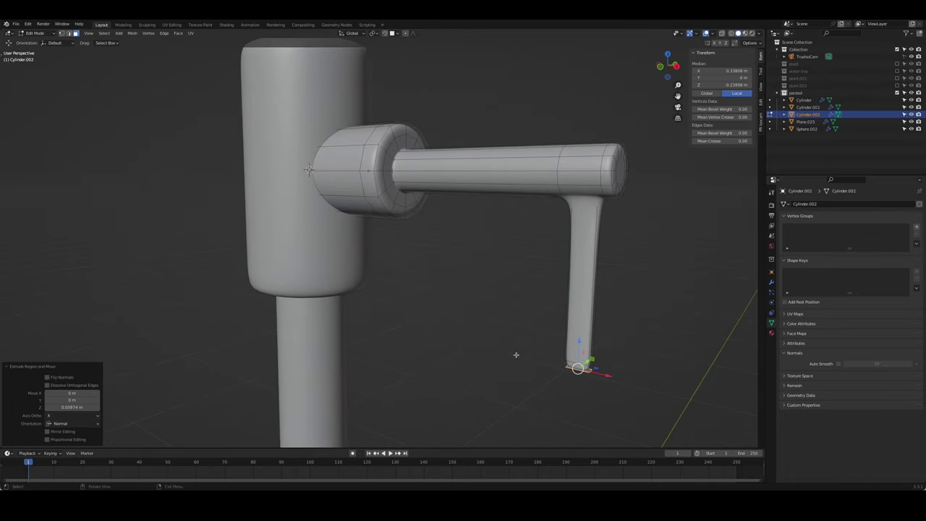
left_click(579, 281)
left_click(533, 258)
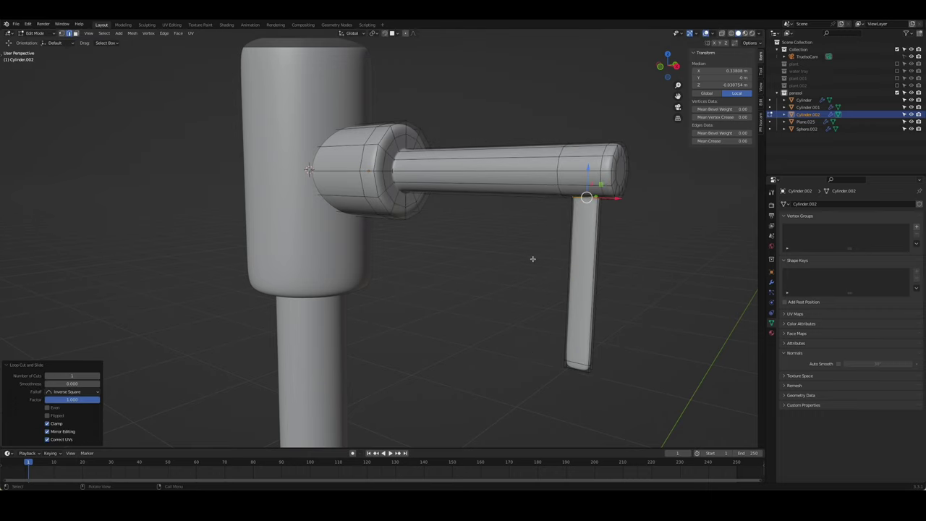
key("Tab")
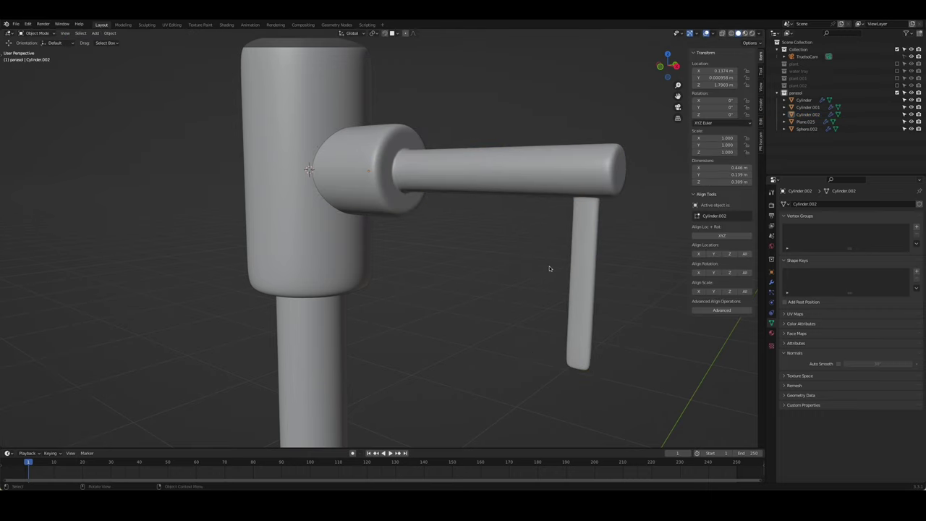
mouse_move(550, 265)
middle_mouse_down()
mouse_move(482, 269)
mouse_move(559, 280)
mouse_move(618, 206)
mouse_move(560, 234)
mouse_move(482, 310)
mouse_move(560, 293)
middle_mouse_up()
Undo the hanging grip arm and fatten the crank rod's selected end faces
key("ctrl+z")
key("ctrl+z")
key("ctrl+z")
right_click(560, 293)
left_click(562, 291)
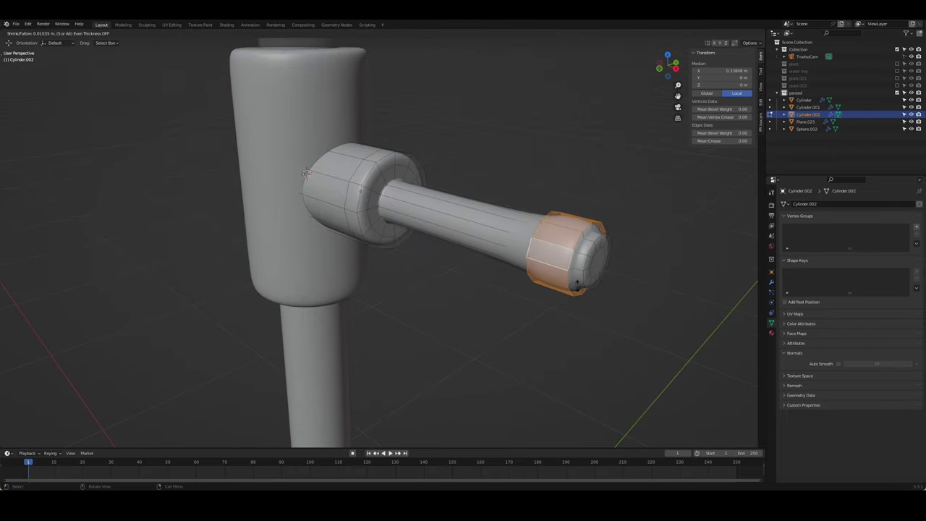
left_click(583, 282)
Add an edge loop around the rod's end cap and slide it toward the cap
middle_click_drag(583, 283, 410, 251)
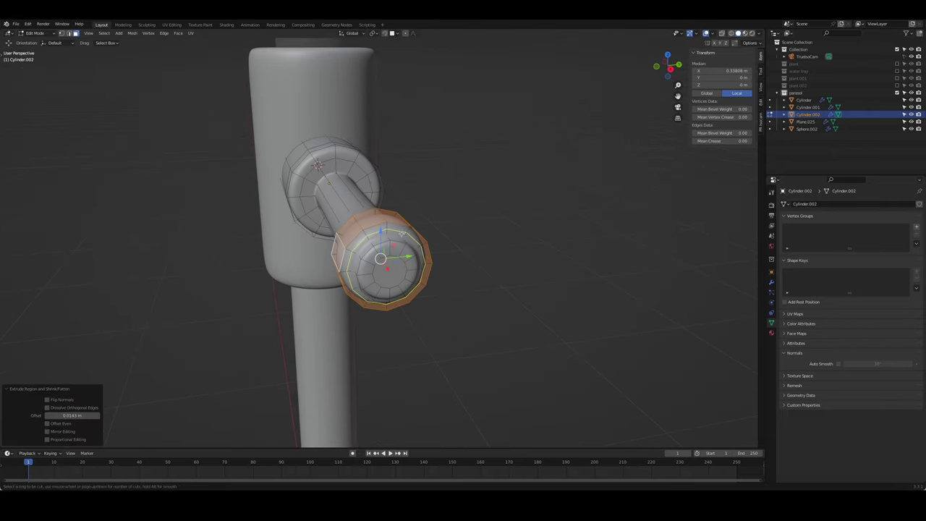
left_click(402, 233)
left_click(405, 232)
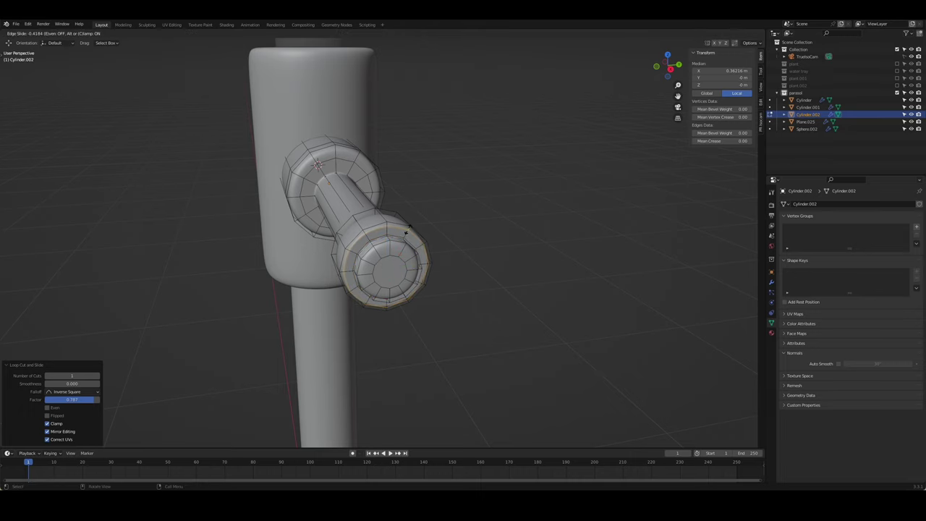
middle_click_drag(407, 231, 518, 247)
key("g")
key("g")
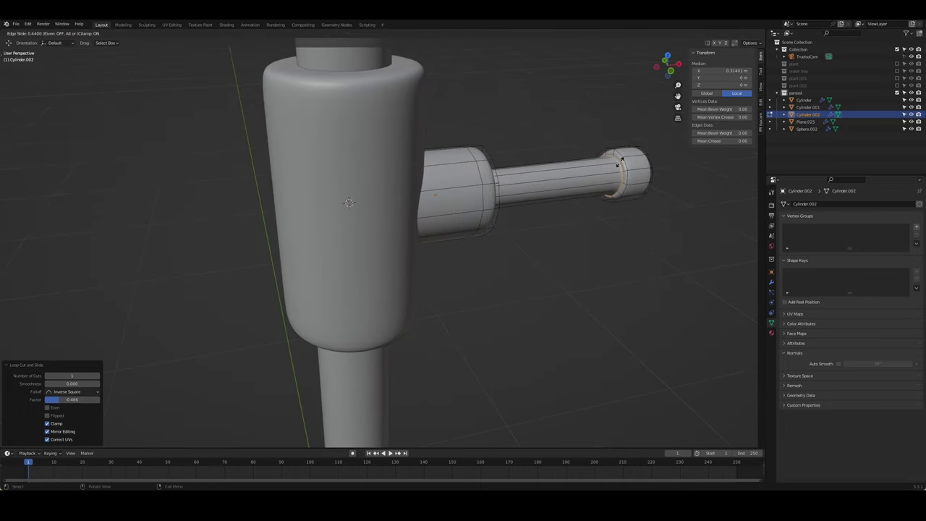
middle_click_drag(609, 175, 522, 260)
scroll(523, 258, "up", 3)
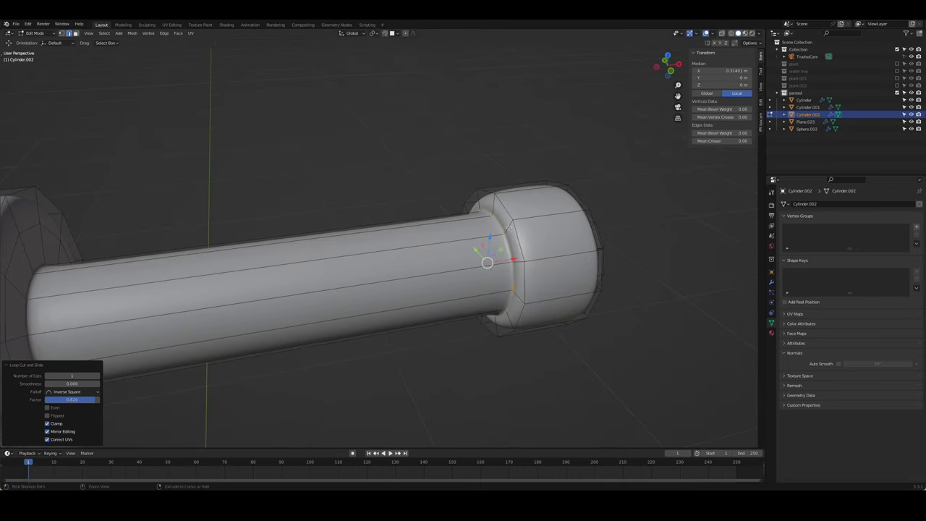
key("g")
key("g")
left_click(512, 226)
Slide another edge loop along the end cap to form the stepped profile
scroll(610, 314, "down", 3)
middle_click_drag(610, 314, 517, 314)
scroll(517, 314, "down", 1)
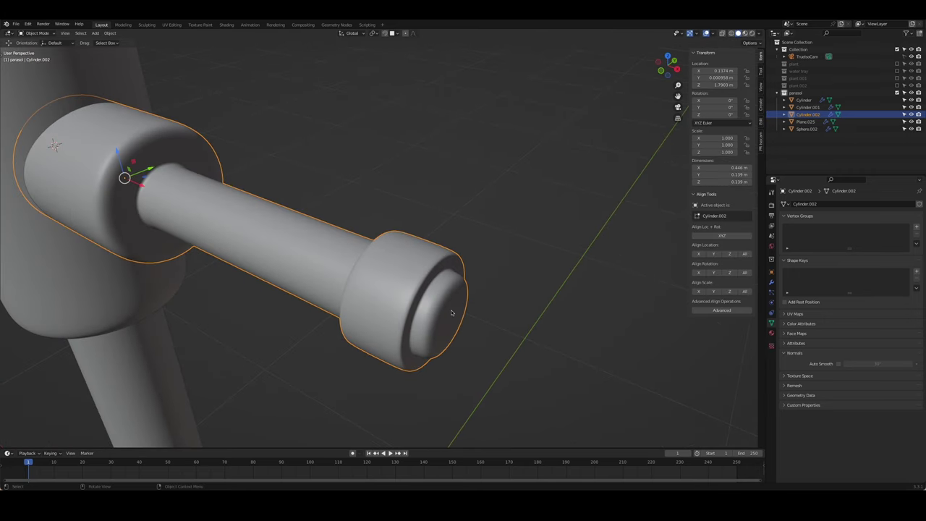
left_click(432, 298, "alt")
key("g")
key("g")
left_click(429, 296)
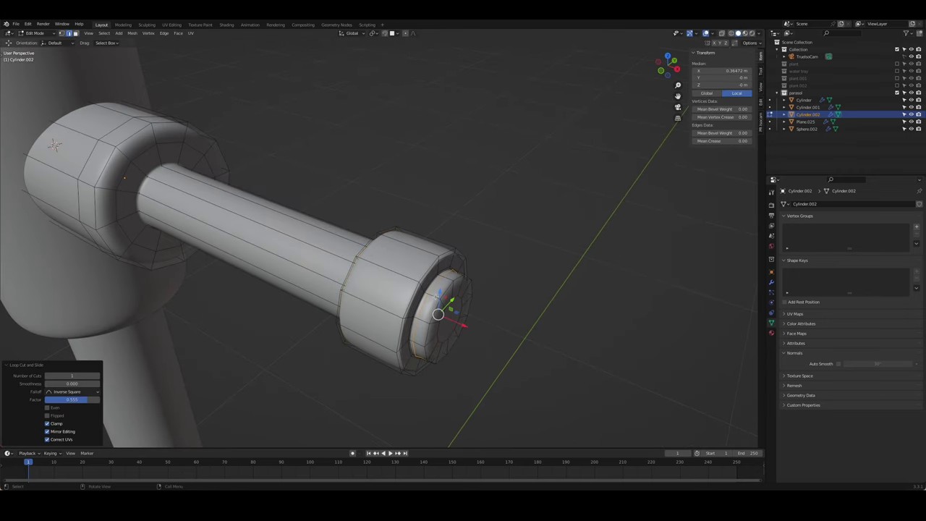
key("Tab")
key("Tab")
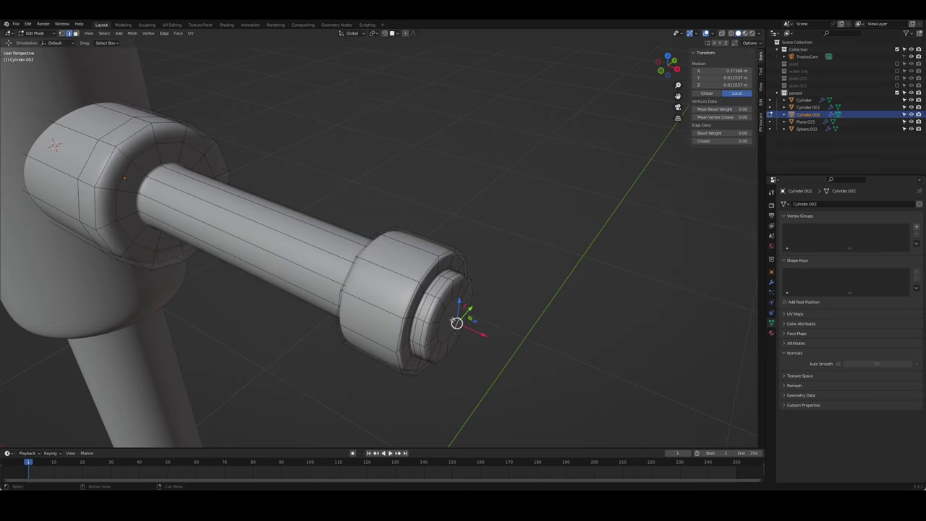
Extrude the cap's centre face outward and scale it smaller, making a stepped nub on the rod
key("e")
left_click(475, 329)
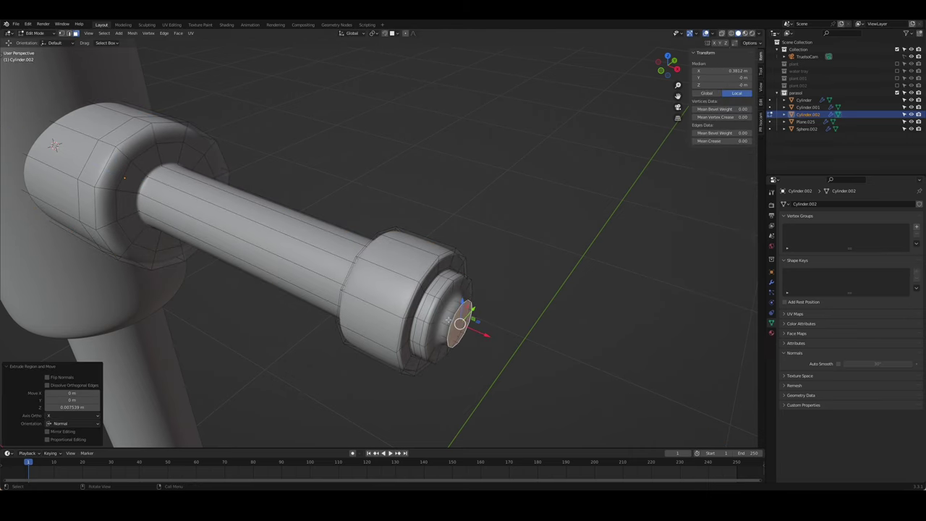
key("s")
key("Return")
key("Tab")
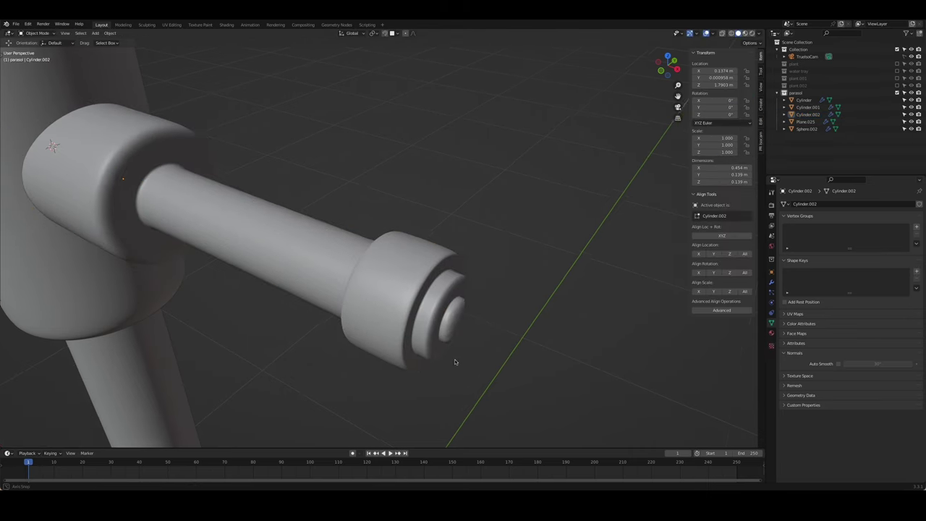
middle_click_drag(454, 359, 469, 329)
scroll(469, 330, "down", 5)
mouse_move(403, 300)
middle_mouse_down()
mouse_move(368, 279)
mouse_move(424, 283)
mouse_move(461, 262)
mouse_move(386, 268)
mouse_move(384, 251)
middle_mouse_up()
scroll(461, 263, "up", 4)
scroll(389, 258, "up", 1)
Select all of the crank's vertices and Merge by Distance to remove duplicates
left_click(383, 251)
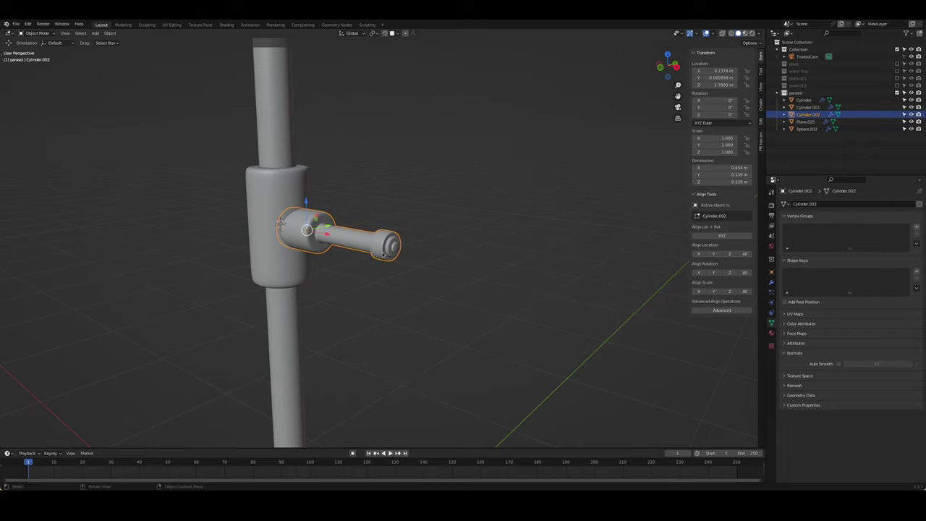
key("Tab")
key("alt+a")
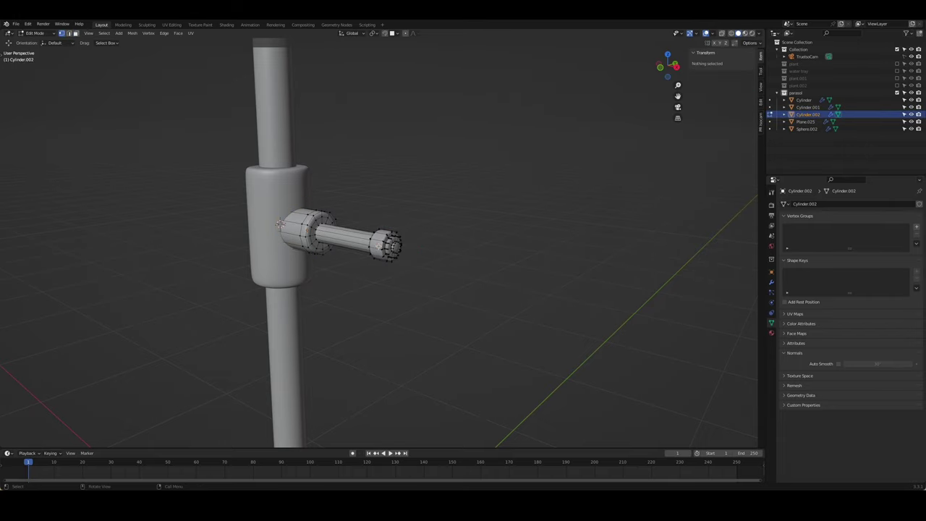
key("a")
key("m")
left_click(355, 241)
key("KP_Decimal")
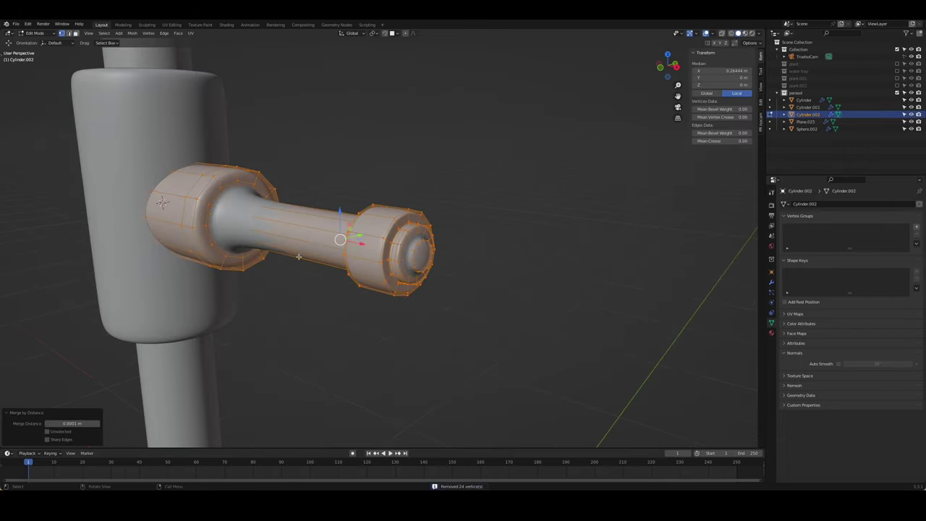
Add a loop cut near the base of the crank rod
middle_click_drag(298, 256, 295, 249)
left_click(282, 248)
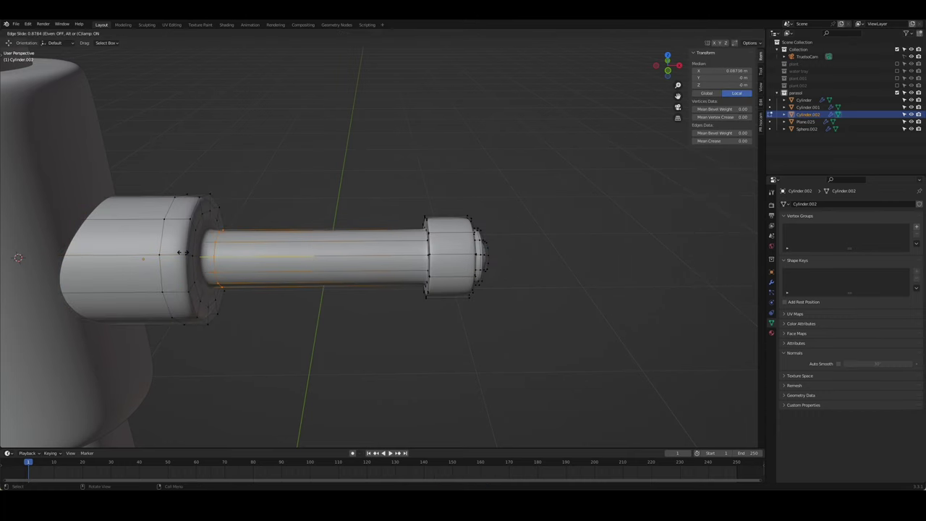
left_click(174, 253)
mouse_move(376, 314)
middle_mouse_down()
mouse_move(346, 306)
mouse_move(364, 276)
middle_mouse_up()
key("Tab")
key("Tab")
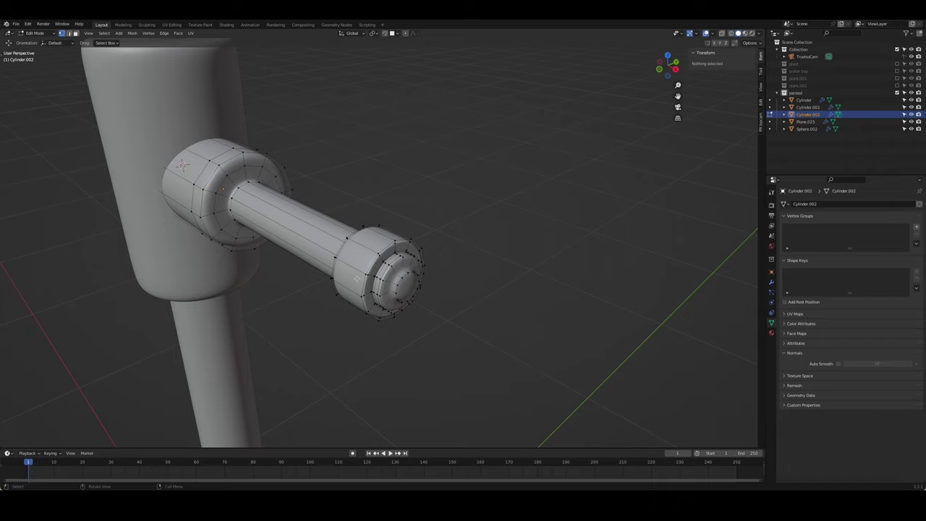
In front X-ray view, box-select the rod-tip and end-cap vertices and move them toward the collar
mouse_move(356, 278)
middle_mouse_down()
mouse_move(394, 270)
mouse_move(369, 267)
middle_mouse_up()
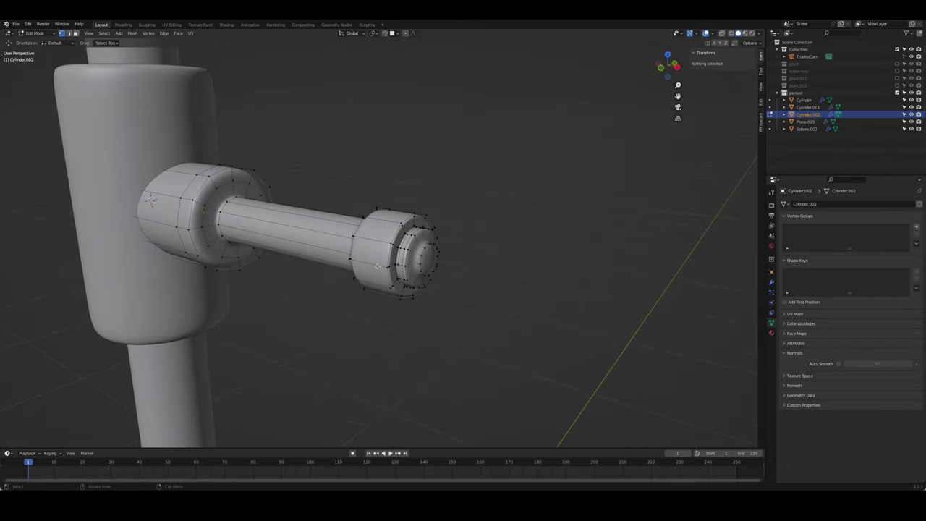
key("KP_1")
key("alt+z")
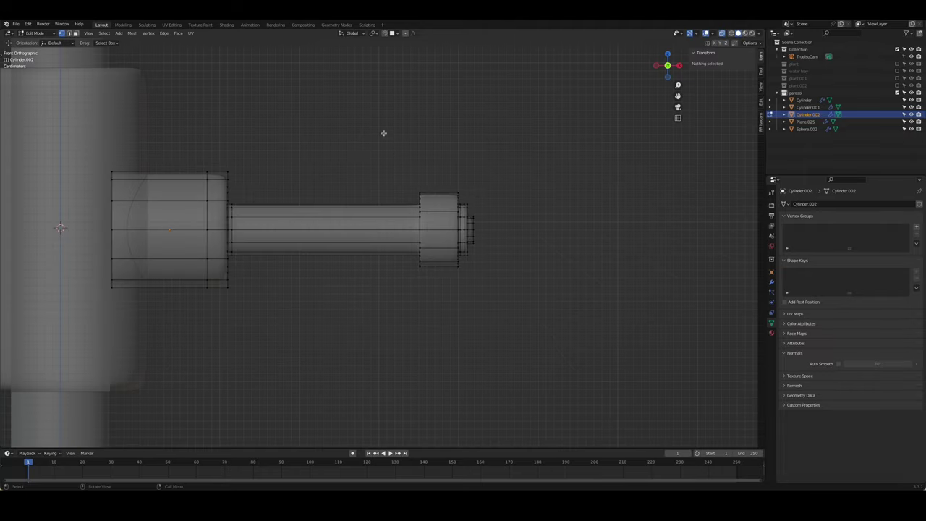
left_click_drag(412, 184, 481, 275)
key("g")
left_click(479, 239)
key("Tab")
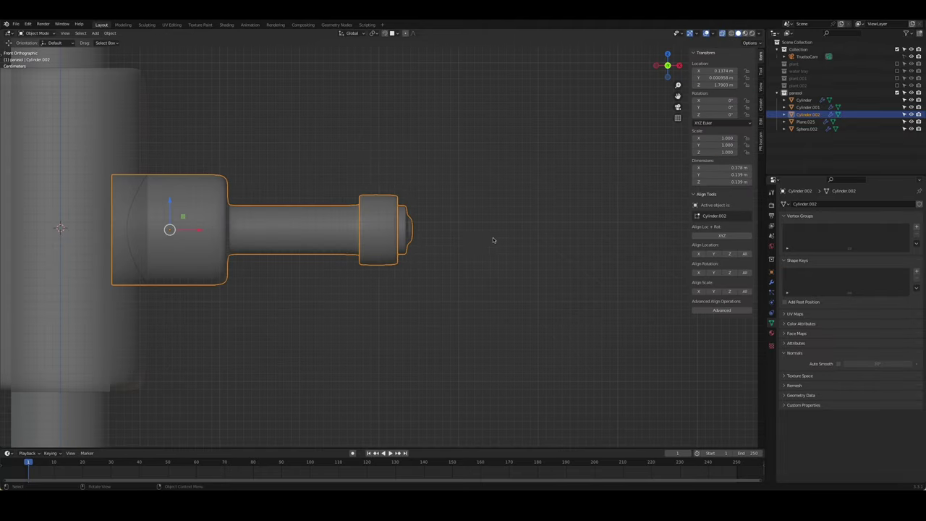
mouse_move(492, 240)
middle_mouse_down()
mouse_move(413, 261)
mouse_move(474, 260)
middle_mouse_up()
mouse_move(394, 260)
middle_mouse_down()
mouse_move(486, 240)
mouse_move(504, 249)
middle_mouse_up()
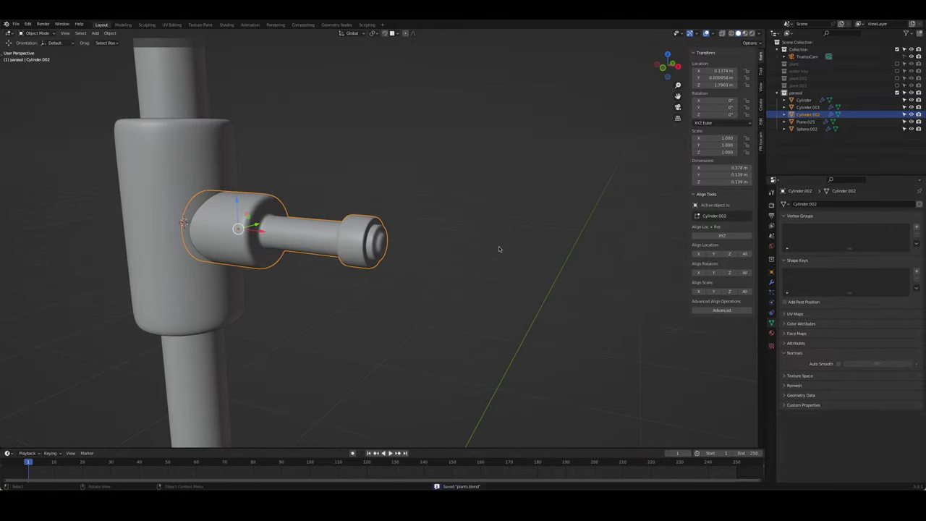
Duplicate the crank piece and move the copy below and sideways away from the pole
scroll(499, 246, "down", 5)
middle_click_drag(499, 251, 435, 239)
scroll(453, 216, "down", 4)
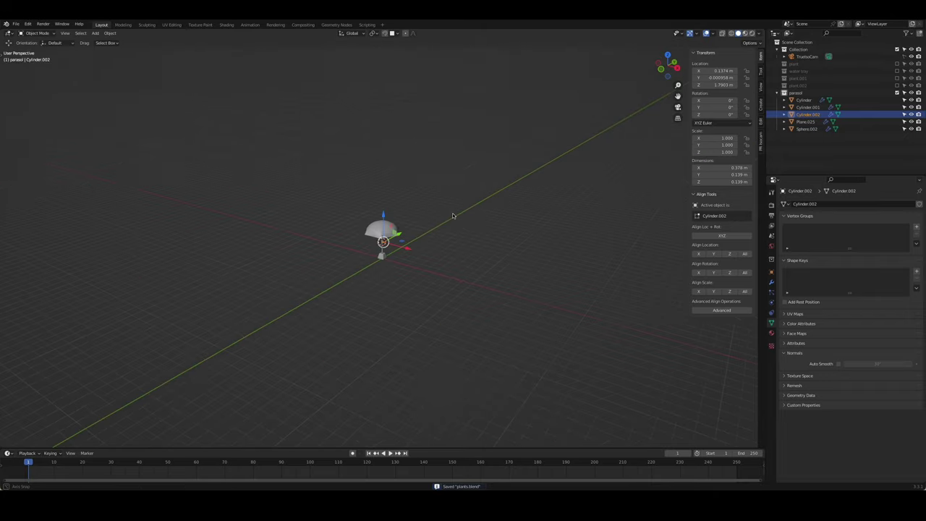
scroll(453, 215, "up", 10)
scroll(453, 215, "up", 3)
scroll(453, 217, "up", 4)
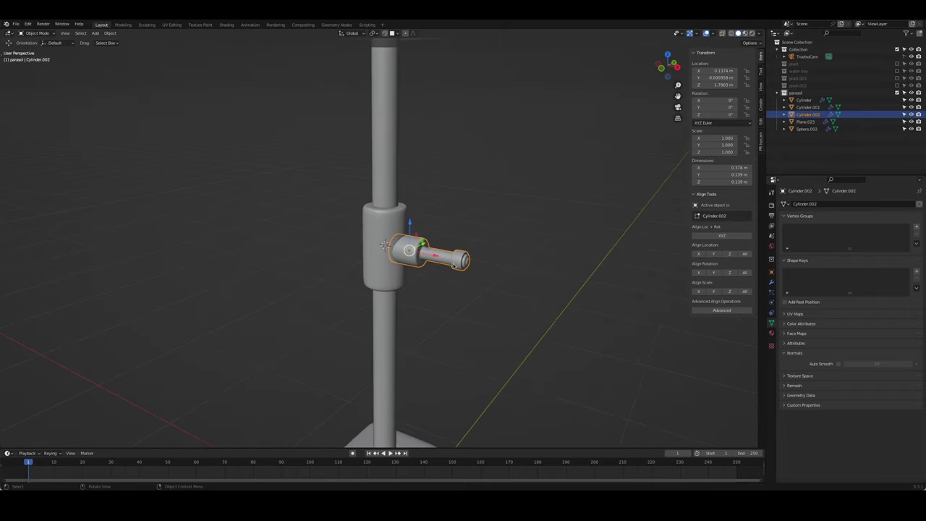
scroll(485, 262, "up", 2)
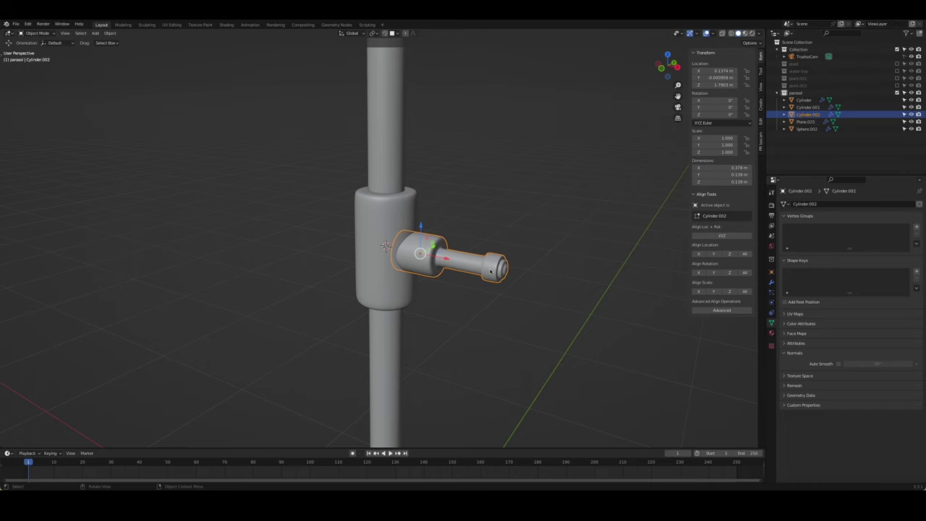
key("shift+d")
right_click(440, 244)
key("g")
key("z")
left_click(463, 311)
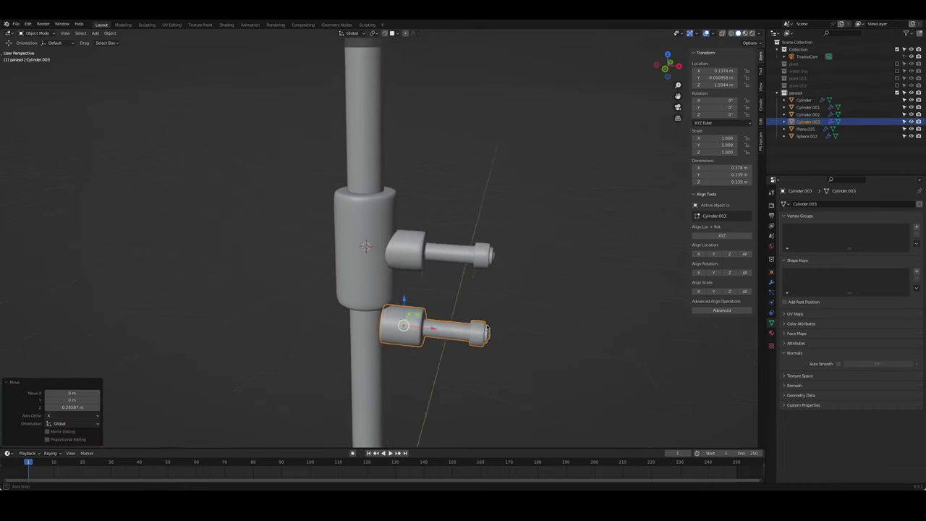
middle_click_drag(464, 312, 492, 330)
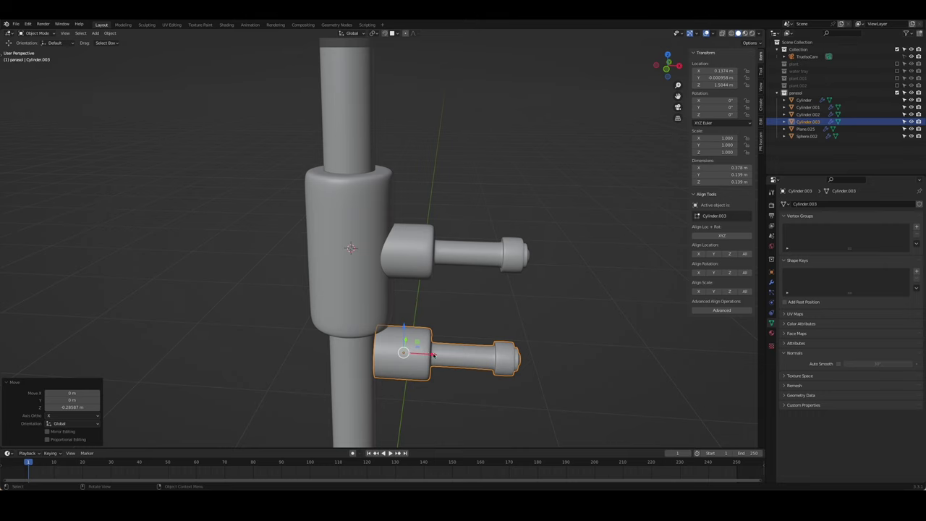
left_click_drag(433, 354, 532, 355)
Delete the copy's collar-section vertices, leaving a short hollow ring, then turn X-ray off
key("Tab")
left_click_drag(439, 301, 534, 404)
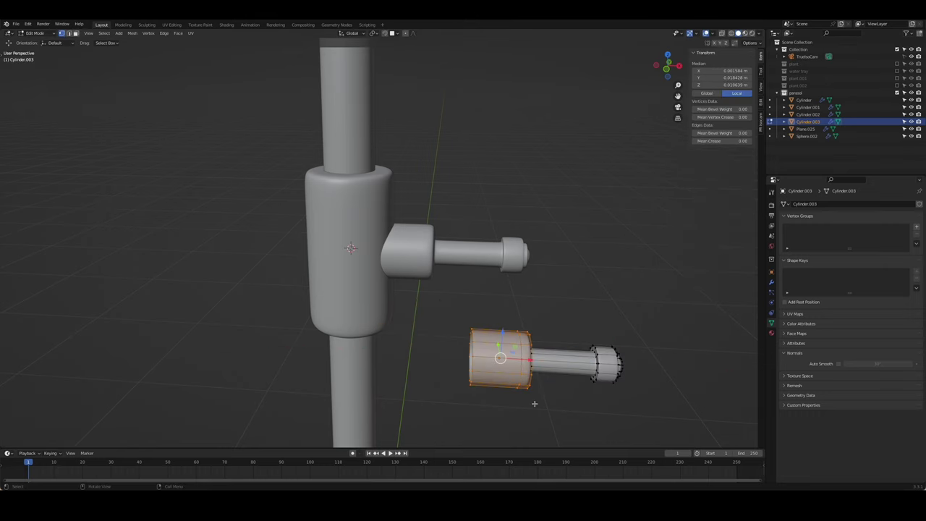
key("KP_1")
scroll(534, 403, "up", 1)
middle_click_drag(534, 403, 428, 337, "shift")
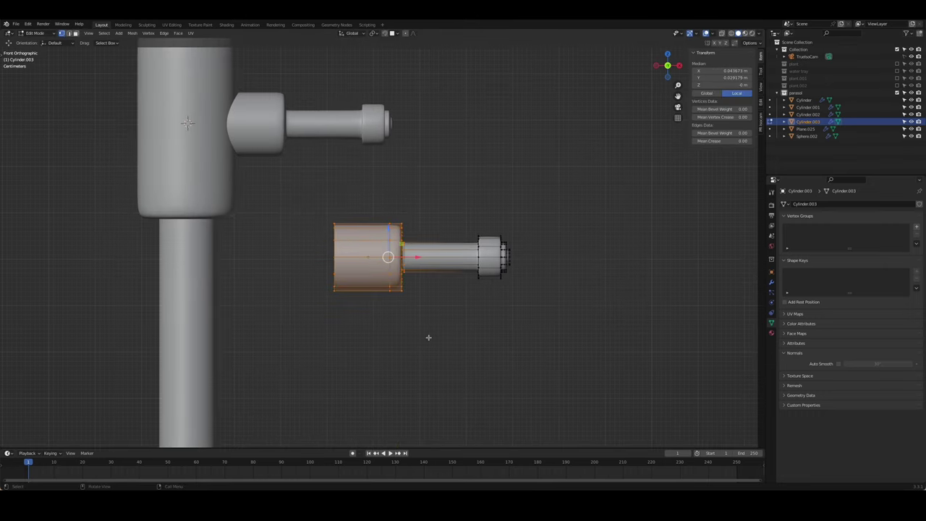
key("alt+z")
key("x")
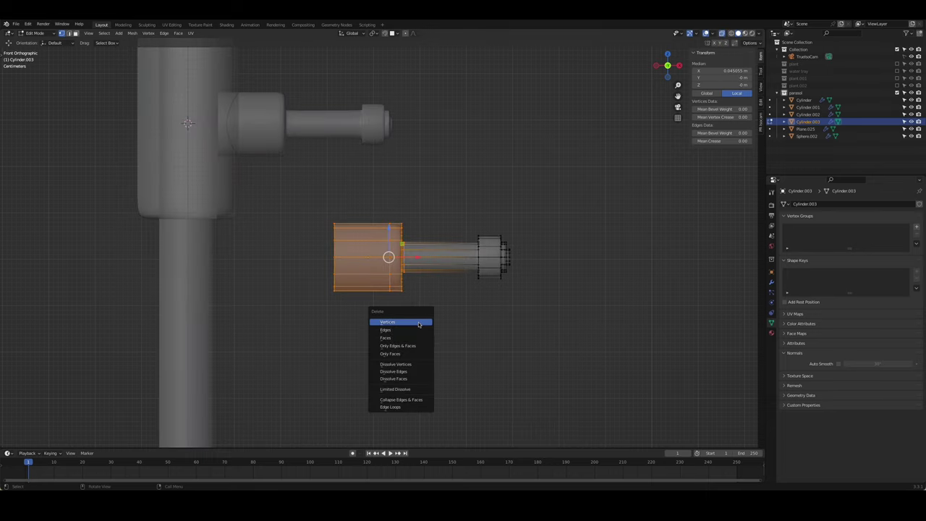
left_click(418, 324)
key("Tab")
middle_click_drag(455, 285, 421, 259)
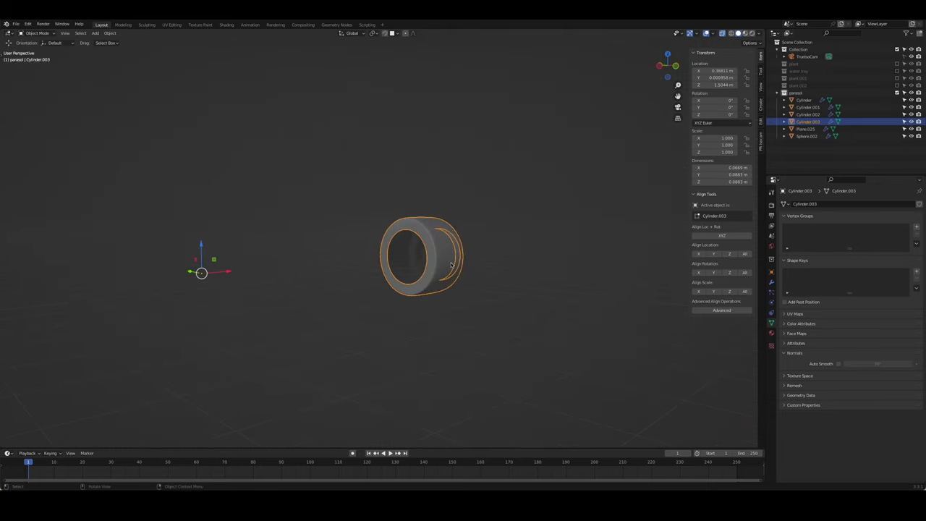
mouse_move(482, 271)
middle_mouse_down()
mouse_move(536, 254)
mouse_move(444, 241)
mouse_move(507, 257)
mouse_move(492, 253)
mouse_move(485, 233)
middle_mouse_up()
key("alt+z")
Set the ring's origin to its own geometry
right_click(507, 258)
left_click(569, 266)
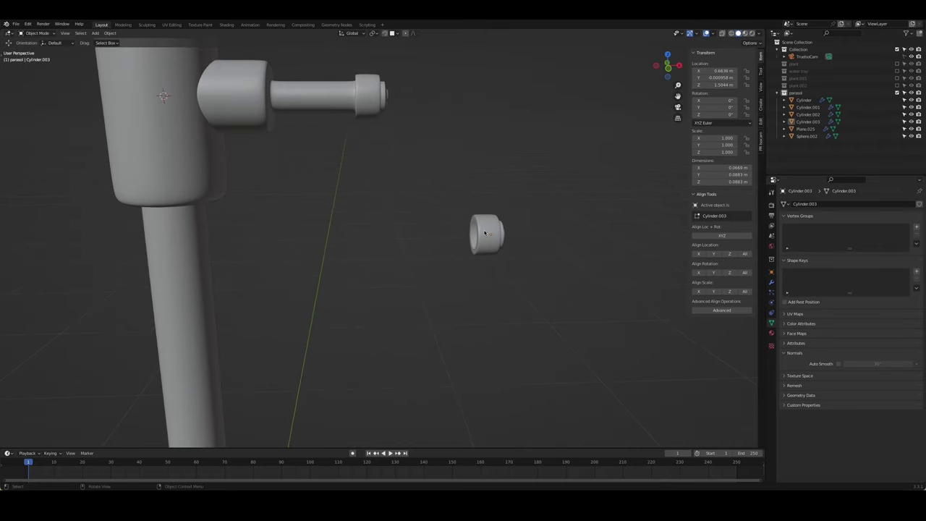
scroll(485, 233, "up", 2)
middle_click_drag(437, 289, 469, 281)
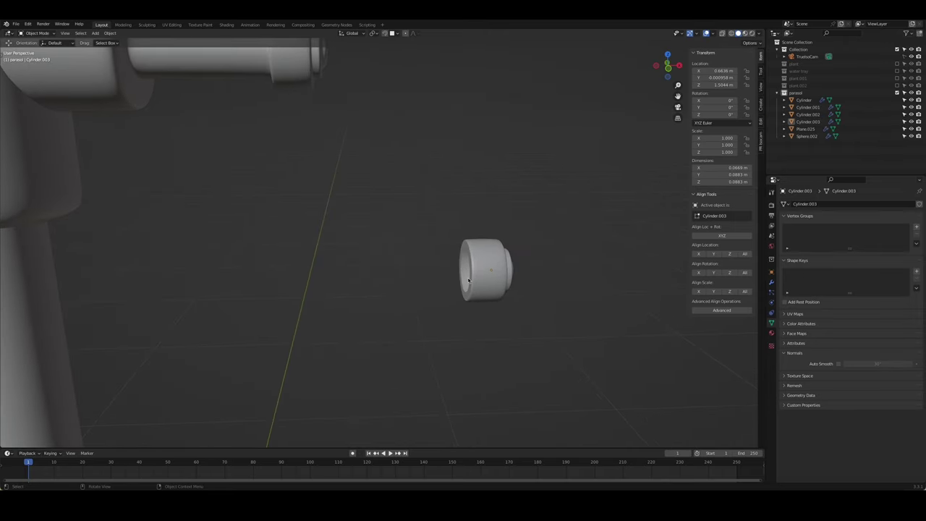
Select the whole ring mesh and move it along X, offsetting it from its origin
key("Tab")
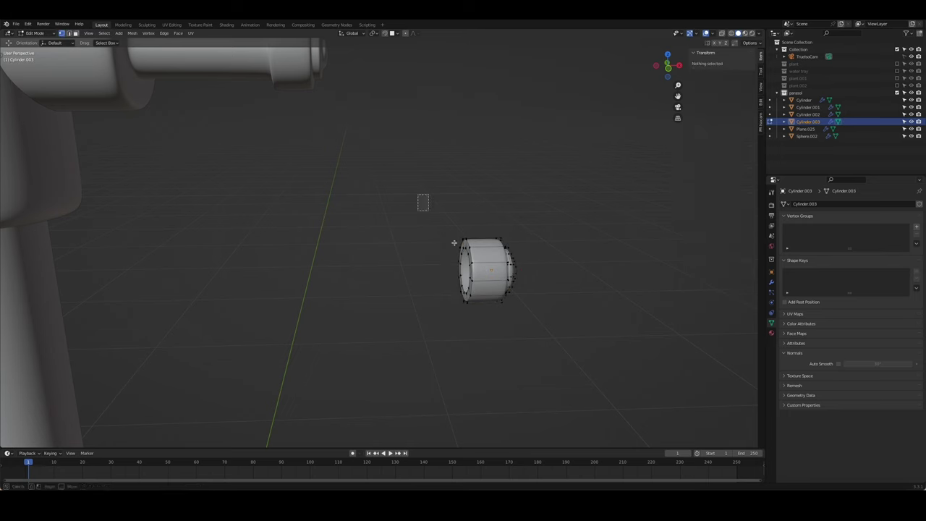
key("a")
key("KP_1")
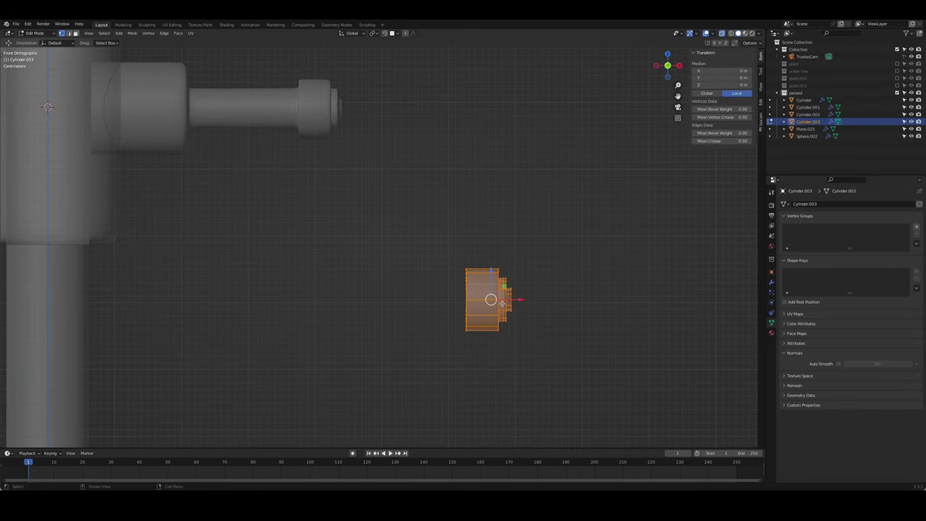
key("g")
key("x")
key("Return")
key("Tab")
middle_click_drag(502, 302, 528, 319)
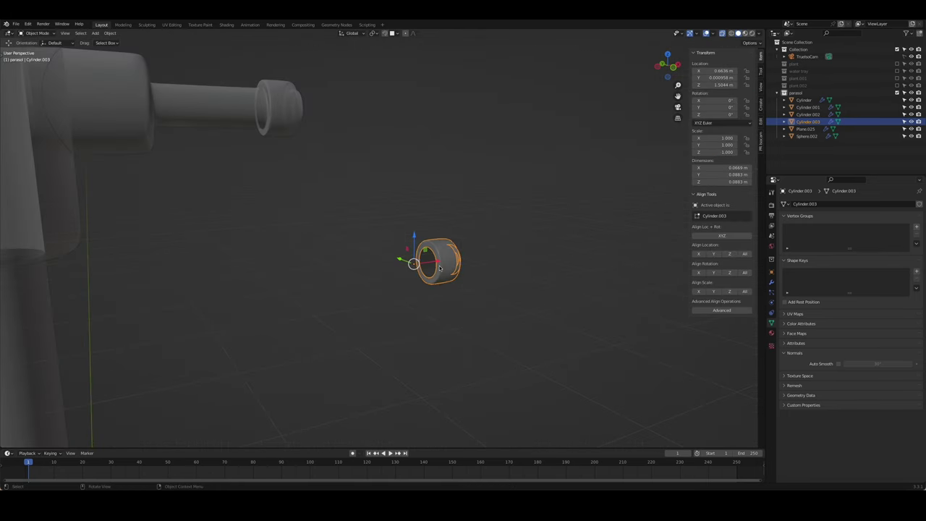
left_click(772, 283)
Add a Mirror modifier on X and move the ring mesh along X to space the pair apart
left_click(917, 205)
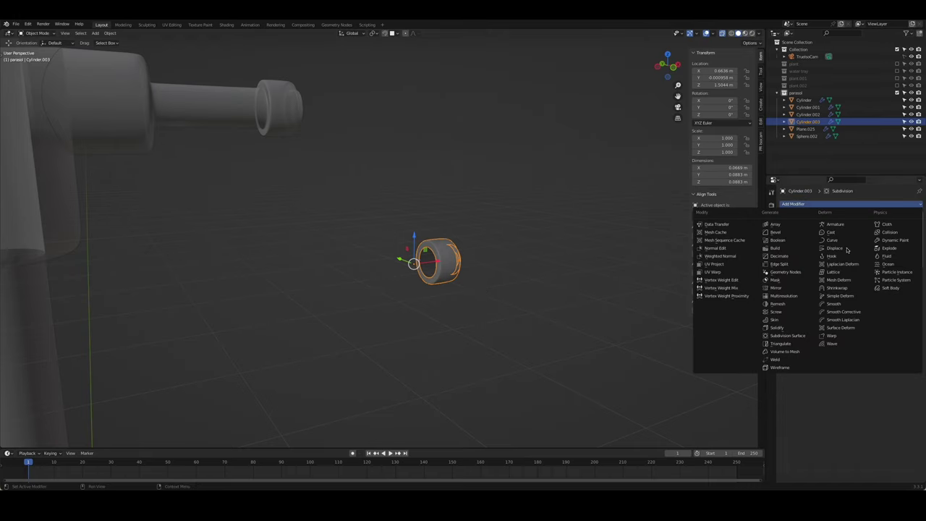
left_click(776, 287)
middle_click_drag(542, 270, 498, 250)
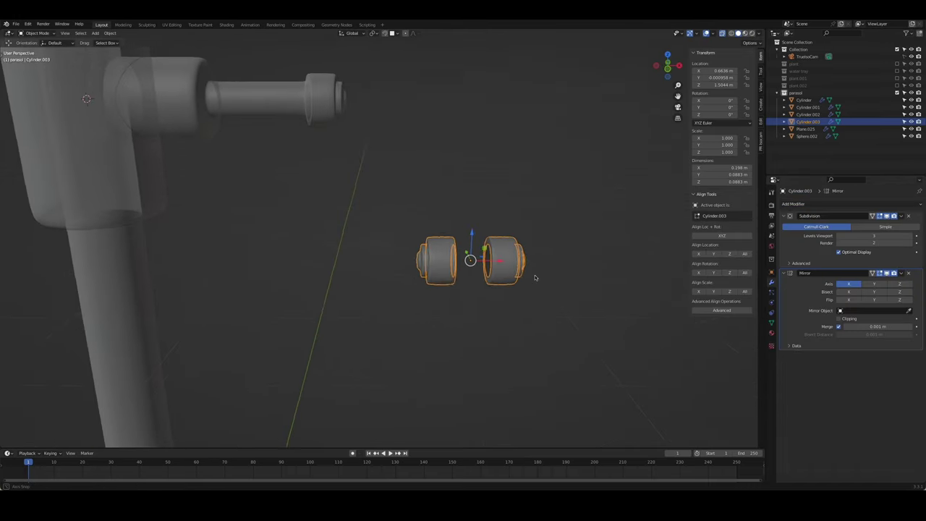
key("Tab")
key("g")
key("x")
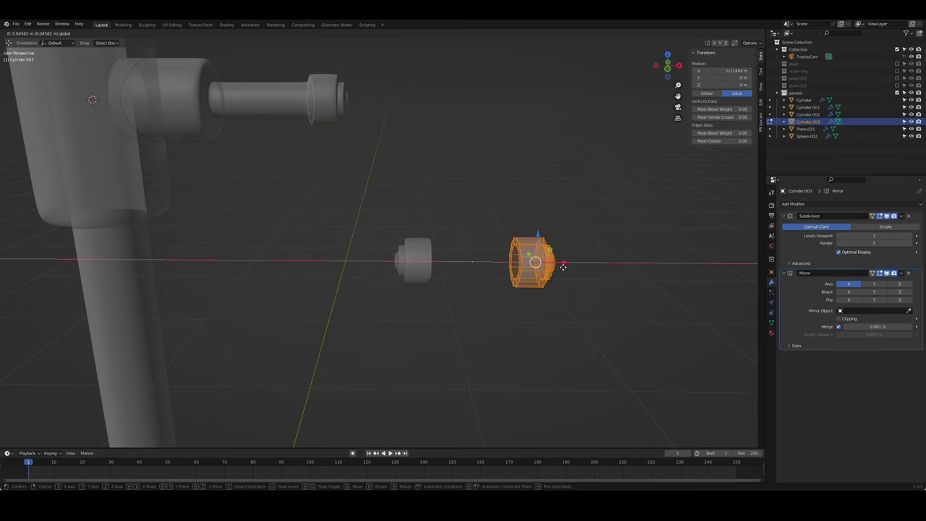
left_click(564, 267)
scroll(564, 268, "up", 3)
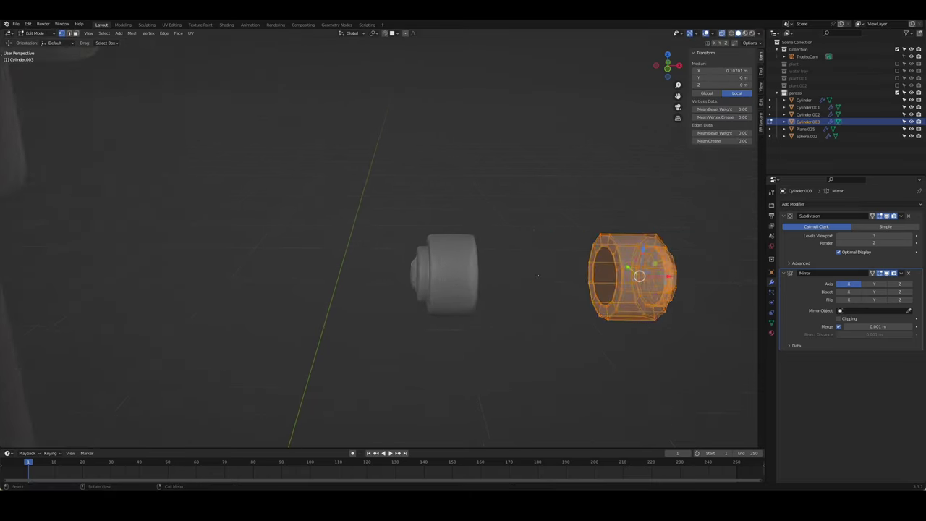
Try extruding the ring's inner edge loop along X, then undo the attempt
key("Tab")
key("Tab")
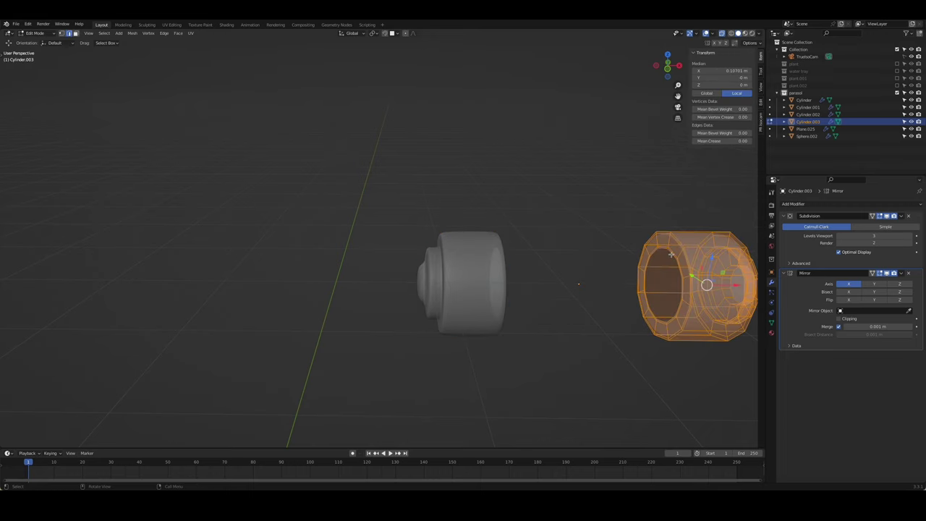
left_click(670, 255, "alt")
mouse_move(652, 282)
left_mouse_down()
mouse_move(538, 280)
mouse_move(561, 281)
left_mouse_up()
key("g")
key("x")
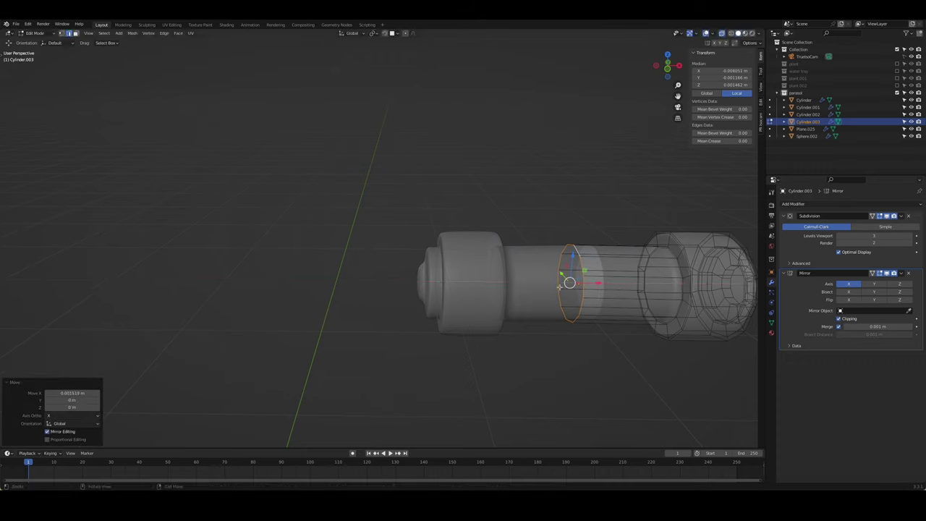
left_click(651, 289)
key("ctrl+z")
key("ctrl+z")
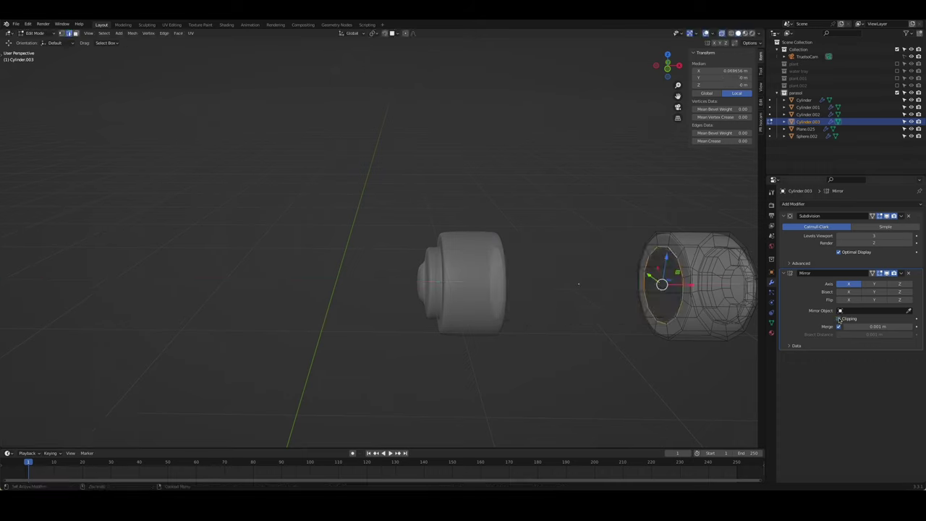
Extrude the inner edge loop to meet the mirrored ring, forming the central spool tube
key("e")
left_click(578, 283)
key("ctrl+z")
key("e")
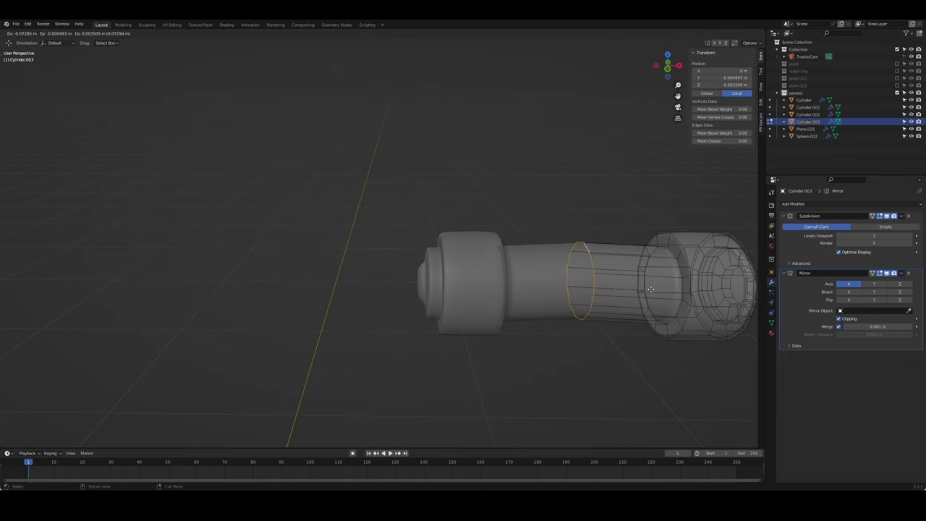
right_click(578, 283)
mouse_move(578, 284)
middle_mouse_down("shift")
mouse_move(451, 265)
mouse_move(425, 271)
middle_mouse_up("shift")
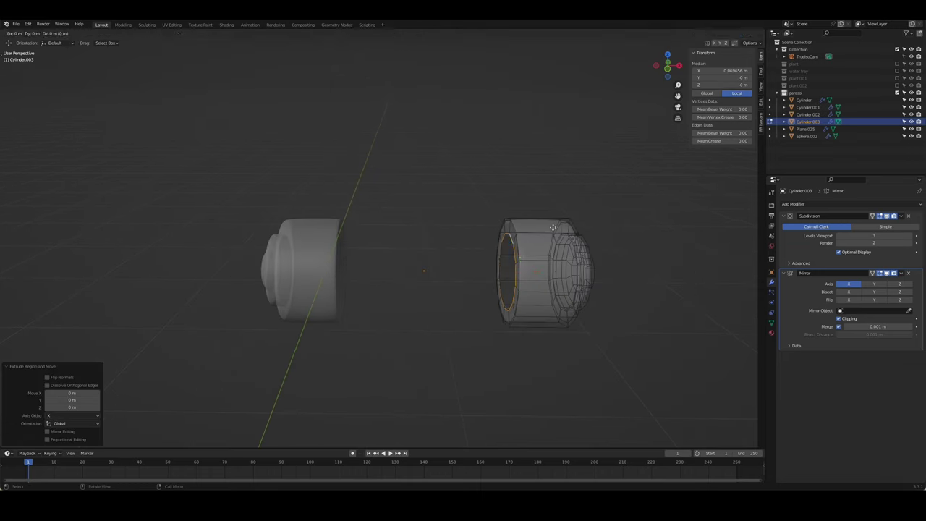
key("e")
left_click(459, 224)
key("Tab")
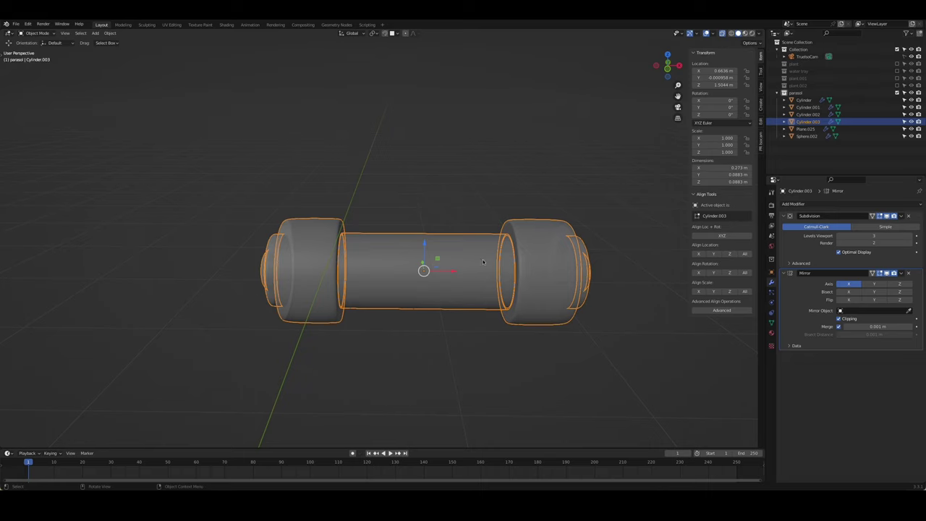
In front view, move the spool along X toward the pole
middle_click_drag(459, 224, 536, 277)
scroll(537, 278, "down", 3)
key("KP_1")
key("g")
key("x")
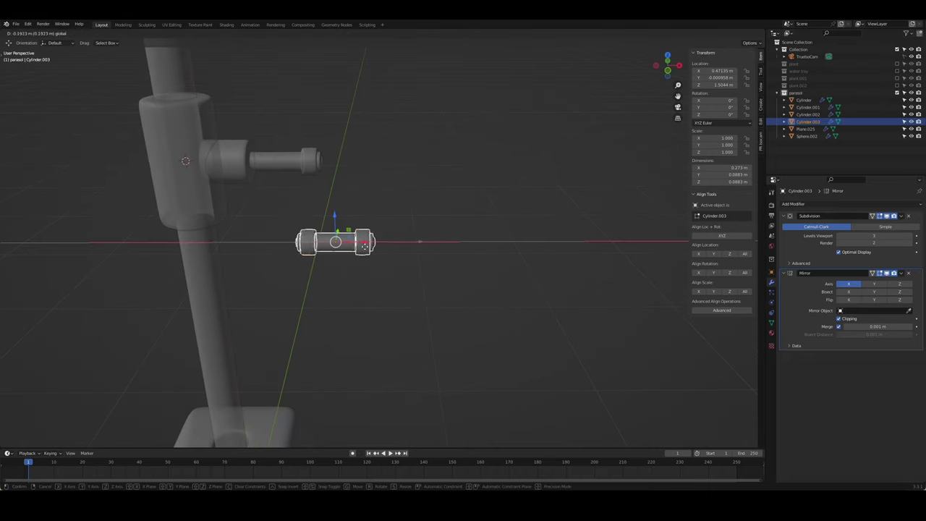
left_click(366, 249)
Nudge the spool further along X and raise it just below the side arm
mouse_move(345, 267)
left_mouse_down()
mouse_move(353, 268)
mouse_move(307, 257)
left_mouse_up()
scroll(358, 223, "up", 2)
mouse_move(307, 257)
middle_mouse_down()
mouse_move(423, 228)
mouse_move(406, 227)
middle_mouse_up()
left_click(416, 234)
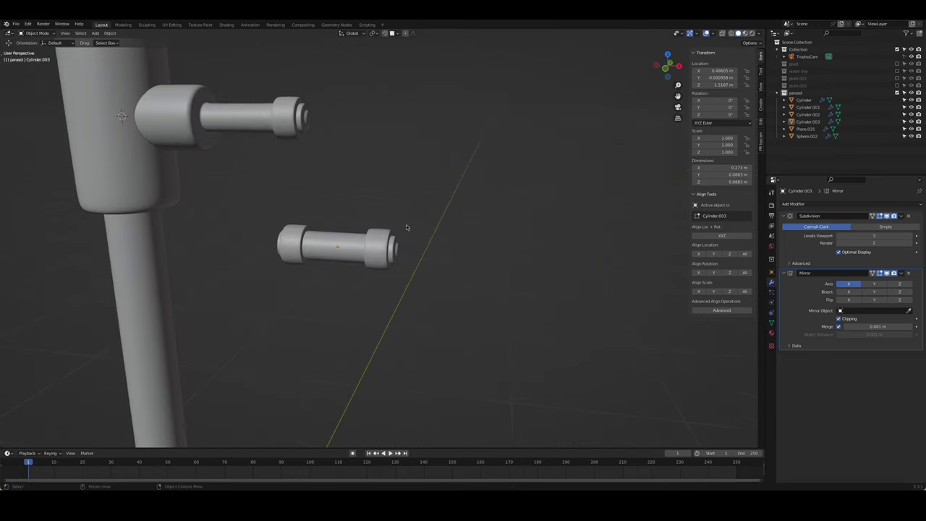
mouse_move(335, 216)
left_mouse_down()
mouse_move(336, 247)
mouse_move(335, 181)
left_mouse_up()
mouse_move(335, 180)
middle_mouse_down()
mouse_move(395, 182)
mouse_move(360, 184)
middle_mouse_up()
In Edit Mode, shift the spool mesh and its middle section along X
key("Tab")
key("g")
key("x")
left_click(331, 212)
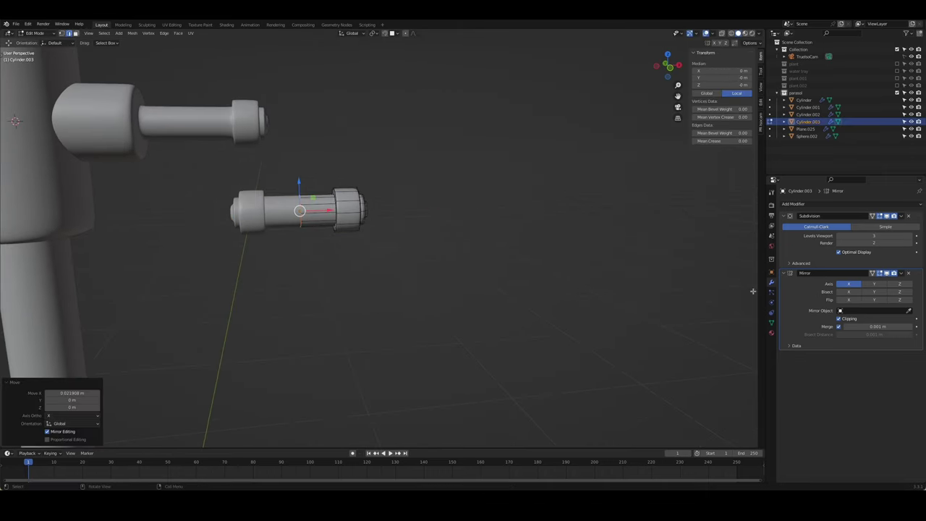
key("g")
key("x")
left_click(313, 171)
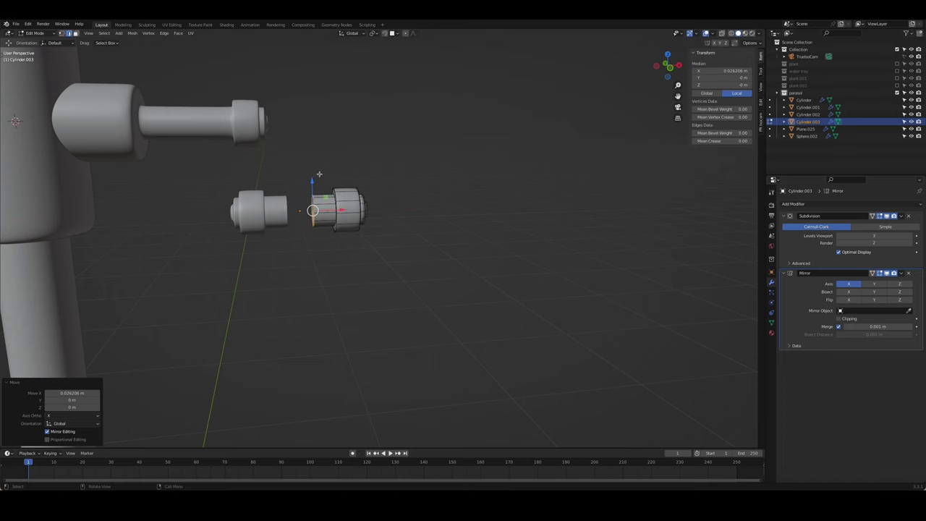
With X-ray on, box-select the outer end and slide it inward to shorten the spool
key("KP_1")
left_click_drag(317, 176, 413, 275)
key("alt+z")
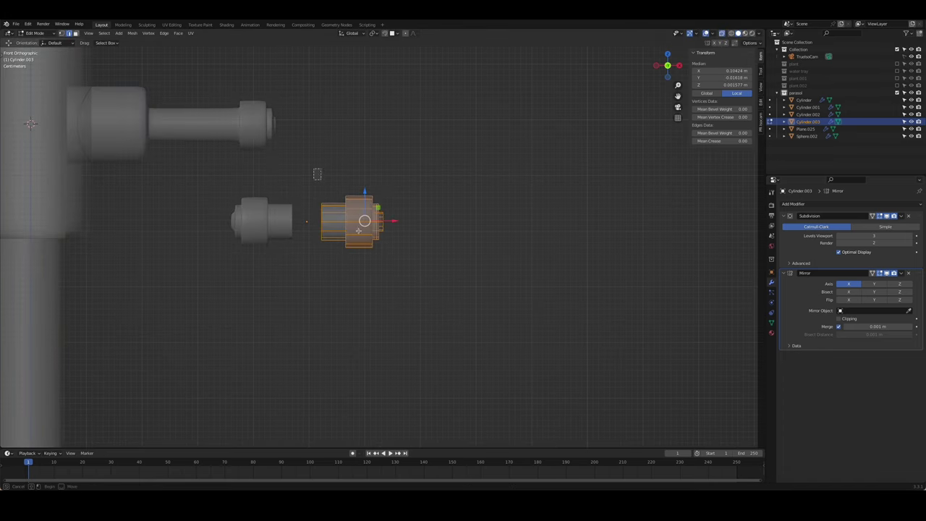
key("g")
key("x")
left_click(377, 221)
key("Tab")
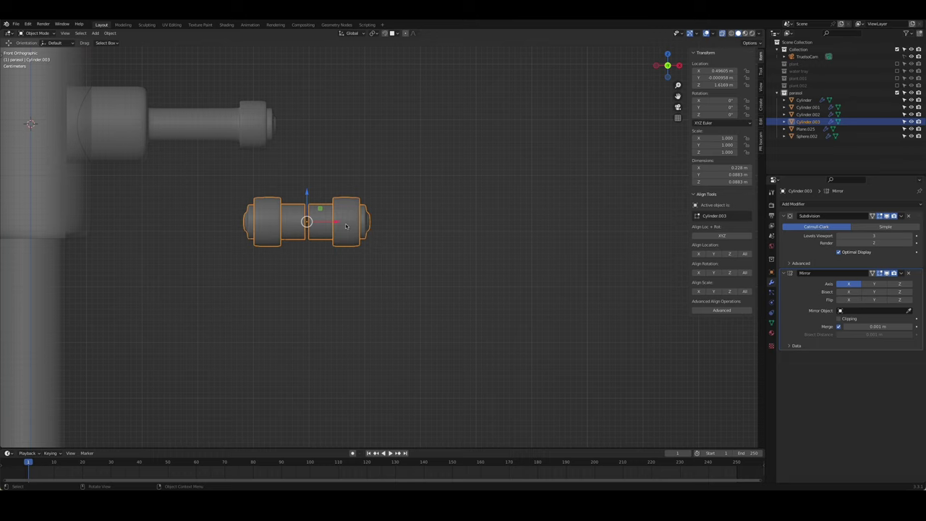
Undo a stray change and return to the front view in Object Mode
key("Tab")
key("alt+z")
middle_click_drag(378, 222, 405, 210)
middle_click_drag(293, 211, 311, 210)
left_click(309, 210)
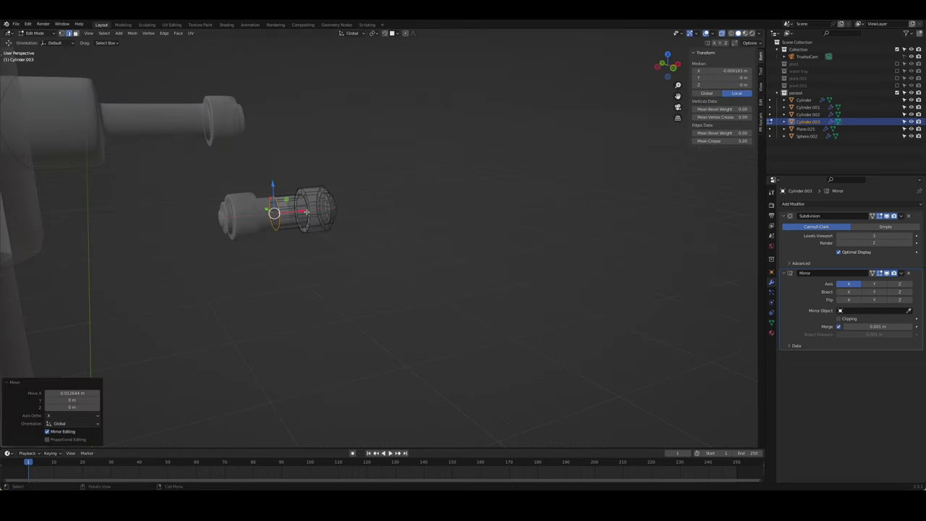
key("ctrl+z")
key("KP_1")
key("Tab")
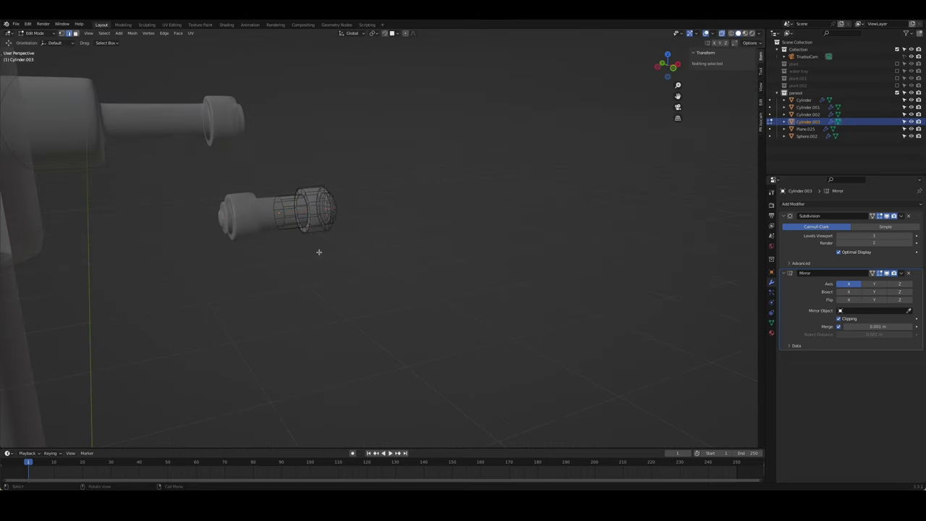
Fine-tune the spool's position, nudging it along X and lowering it slightly
left_click_drag(337, 223, 333, 224)
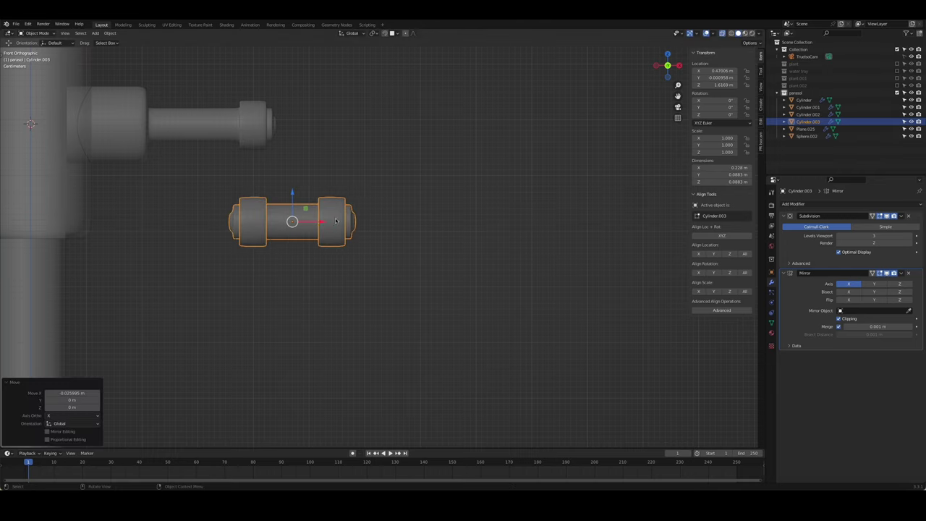
left_click(302, 170)
mouse_move(302, 170)
middle_mouse_down()
mouse_move(253, 179)
mouse_move(481, 158)
mouse_move(311, 203)
middle_mouse_up()
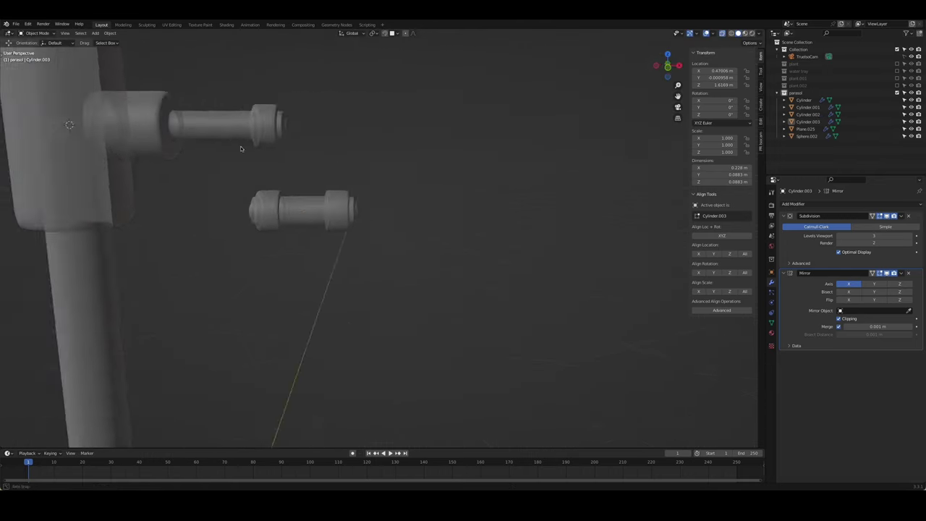
left_click(314, 193)
left_click_drag(315, 168, 314, 189)
scroll(279, 215, "up", 3)
Apply the Mirror modifier, baking a 0.228 m symmetric spool mesh
key("Tab")
middle_click_drag(278, 214, 331, 262)
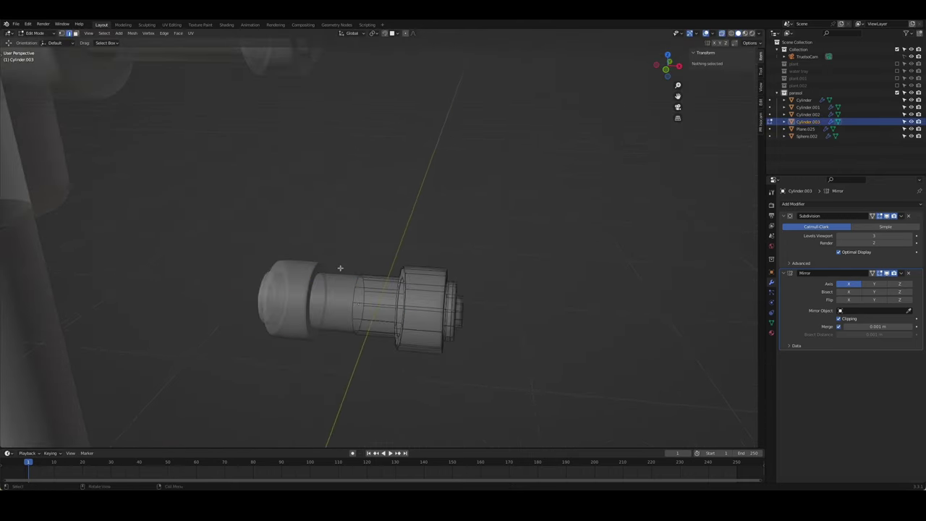
key("Tab")
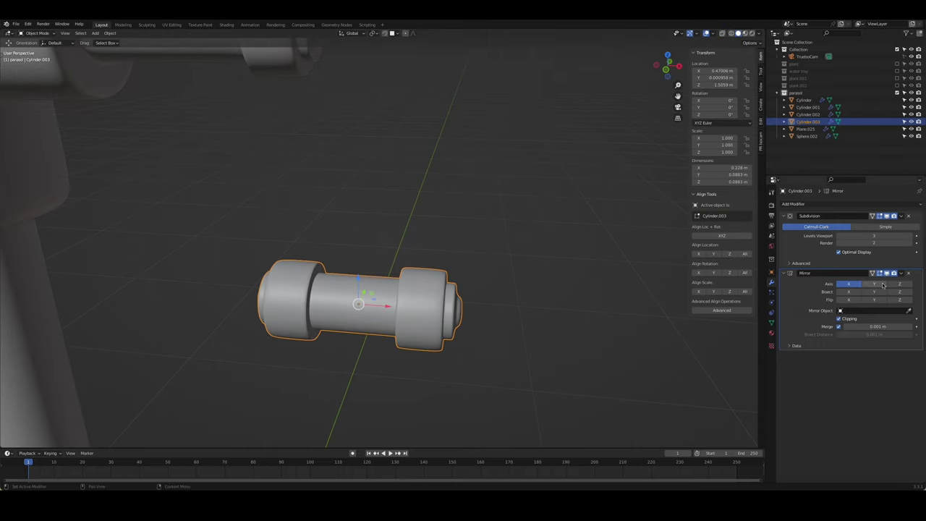
left_click(898, 281)
key("Tab")
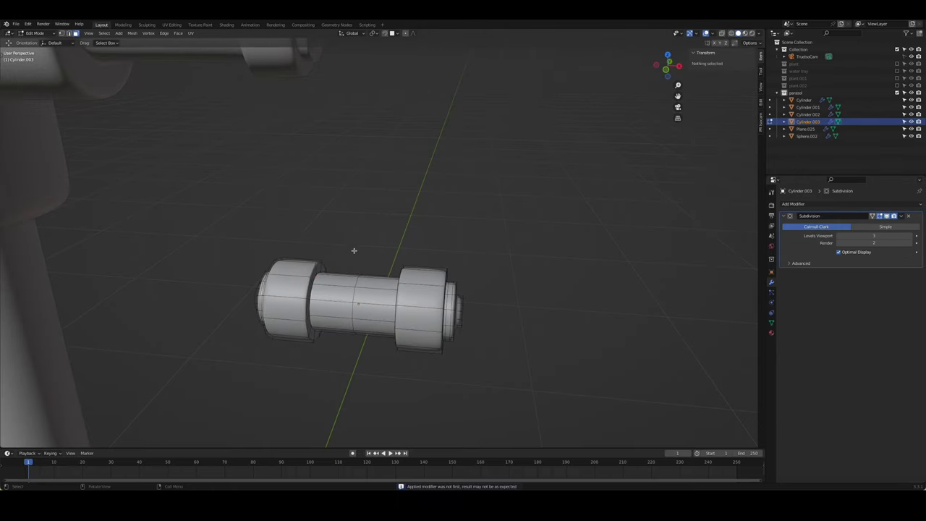
Select the ring of faces on the spool's end and inset them
left_click(438, 182)
mouse_move(355, 251)
middle_mouse_down()
mouse_move(434, 185)
mouse_move(469, 195)
middle_mouse_up()
left_click(438, 182, "alt")
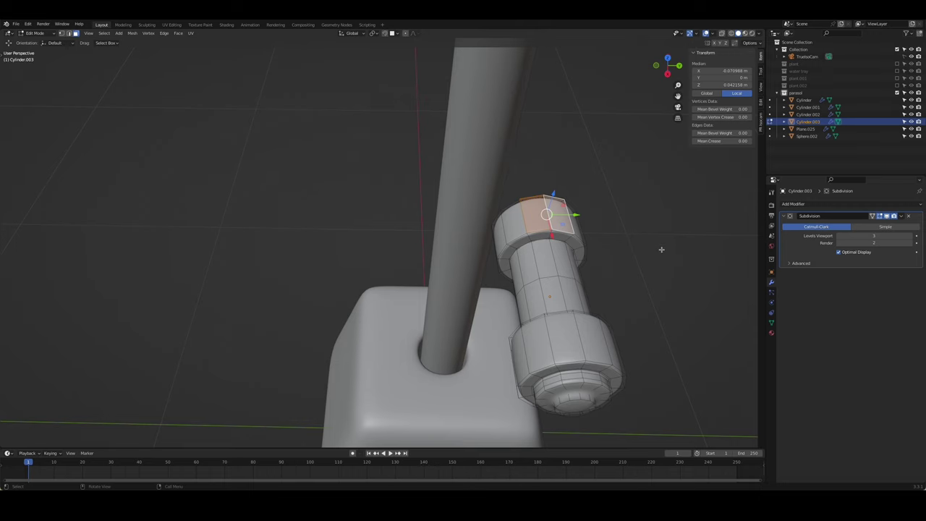
middle_click_drag(657, 248, 480, 246)
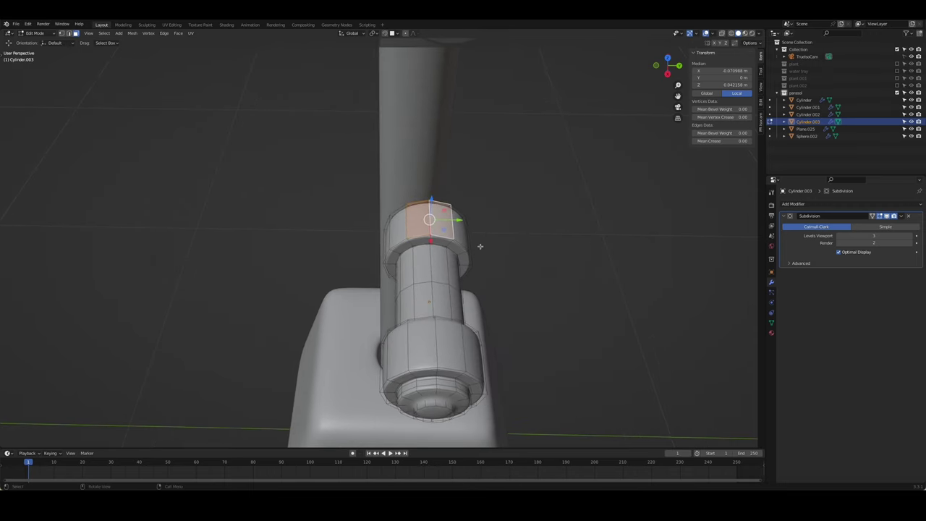
left_click(551, 253)
Extrude the inset face upward into an arm and add an edge loop near its base
key("e")
left_click(460, 131)
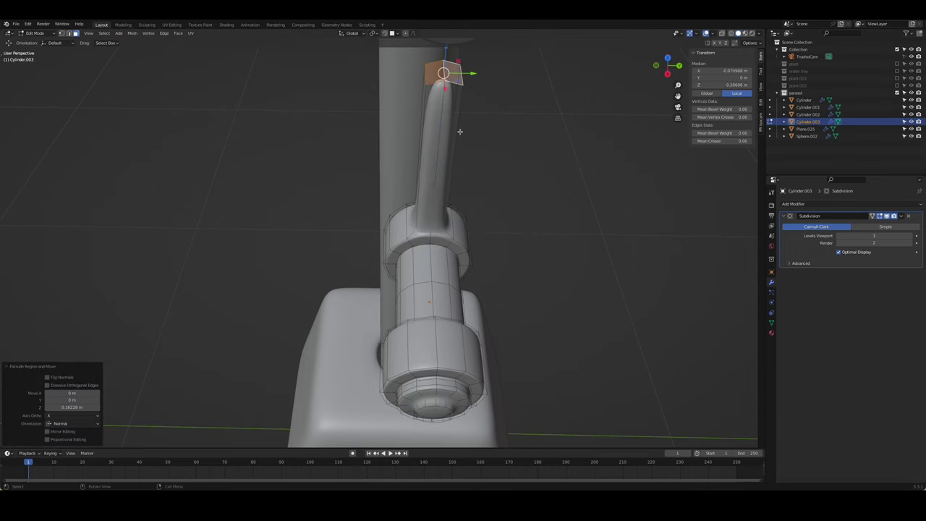
left_click(455, 131)
left_click(438, 217)
middle_click_drag(438, 217, 484, 206)
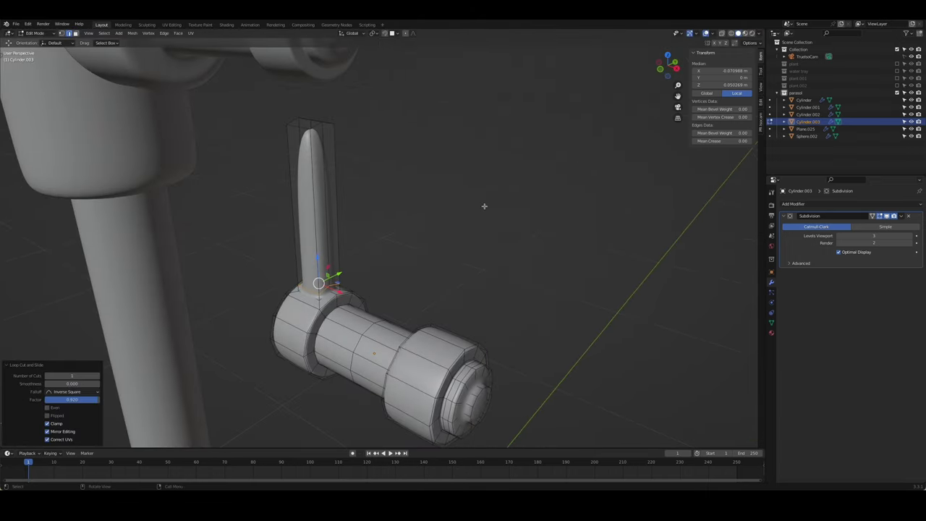
Flatten the arm's top loop by scaling it to 0 on Z
key("s")
key("z")
key("0")
key("Return")
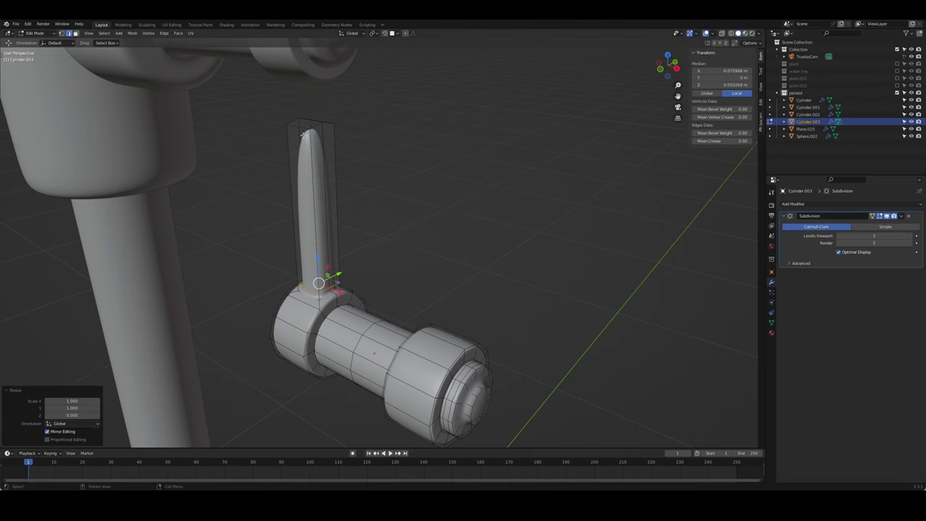
left_click(304, 134, "alt")
Repeat the Z-0 flattening and preview the smoothed crank arm side-on
key("s")
key("z")
key("0")
key("Return")
key("Tab")
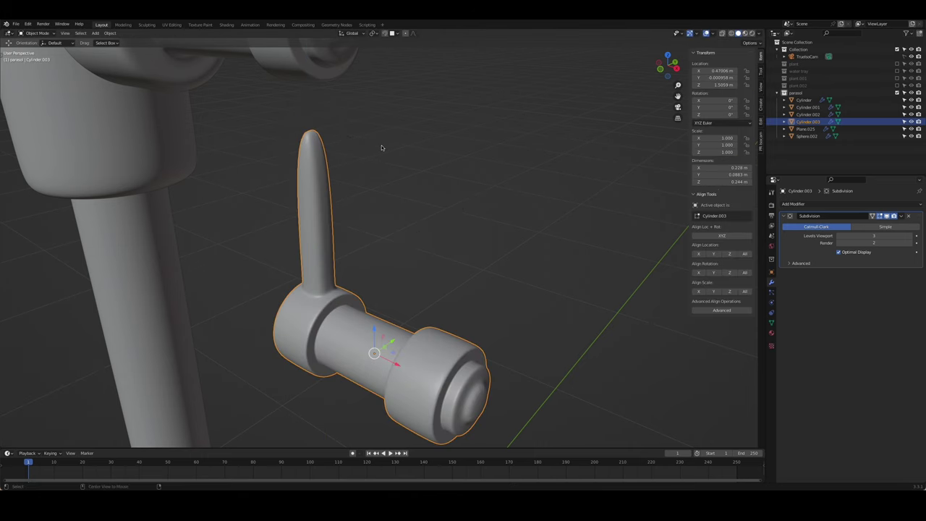
key("Tab")
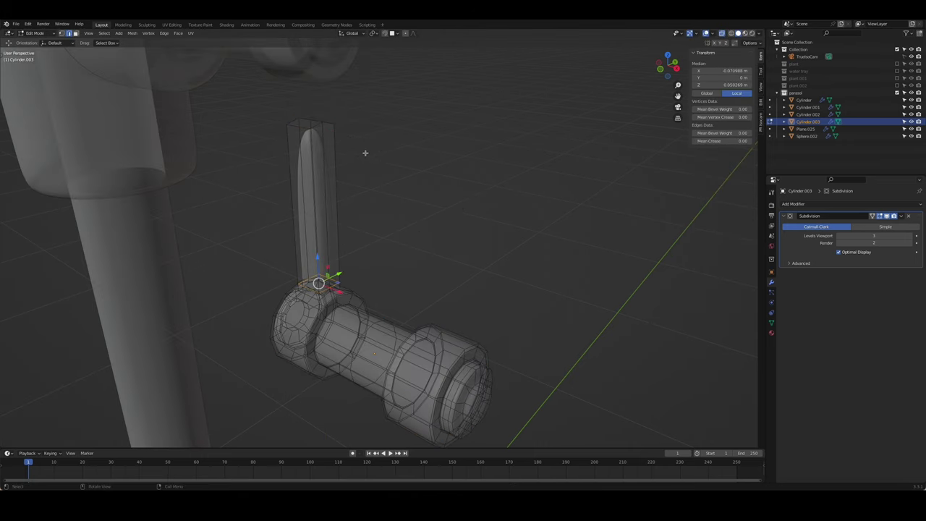
mouse_move(365, 153)
middle_mouse_down()
mouse_move(382, 151)
mouse_move(192, 121)
middle_mouse_up()
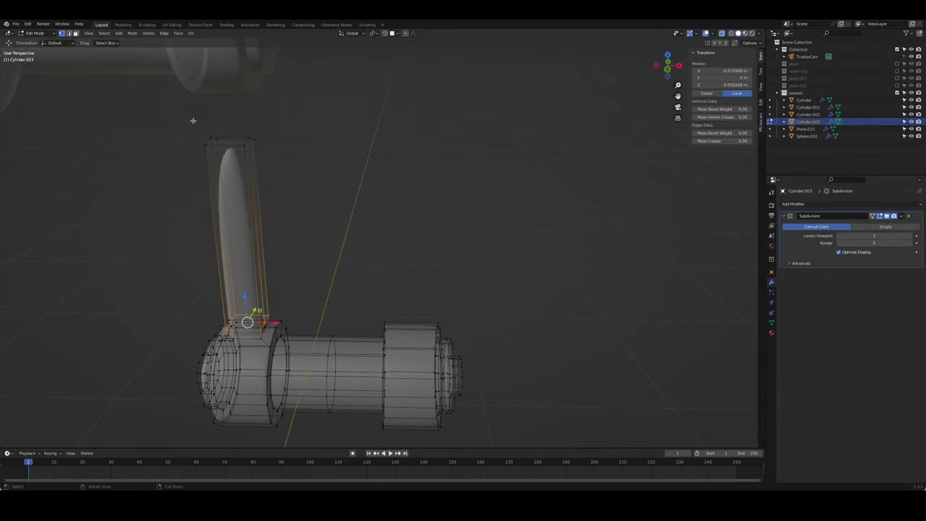
Add another edge loop near the arm's top to round it off
key("Tab")
key("Tab")
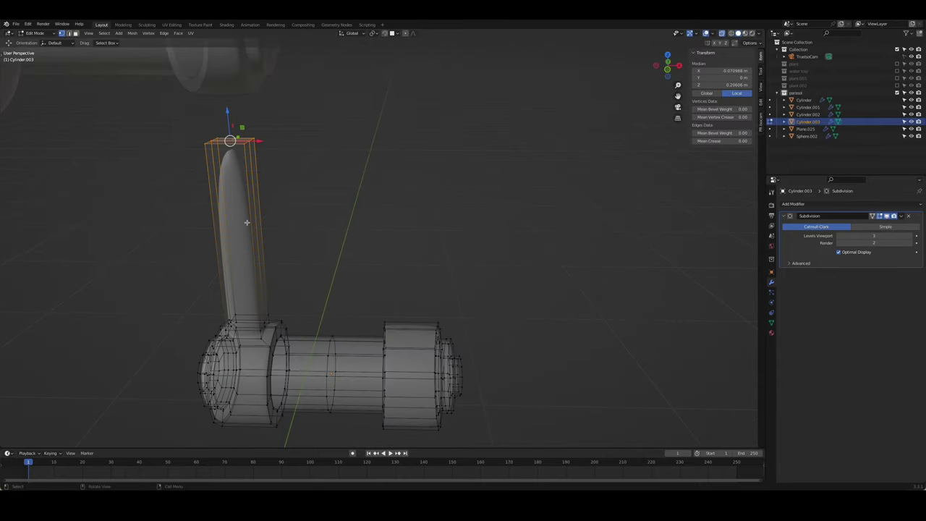
left_click(247, 222)
left_click(297, 165)
key("Tab")
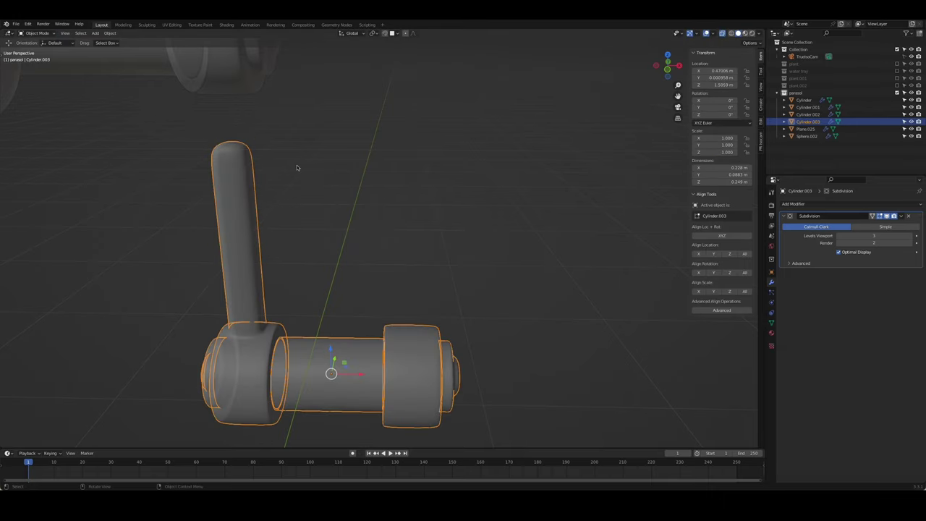
mouse_move(296, 165)
middle_mouse_down()
mouse_move(300, 145)
mouse_move(336, 125)
mouse_move(329, 179)
middle_mouse_up()
Inset and delete the face at the side arm's outer end to leave an opening
left_click(340, 101)
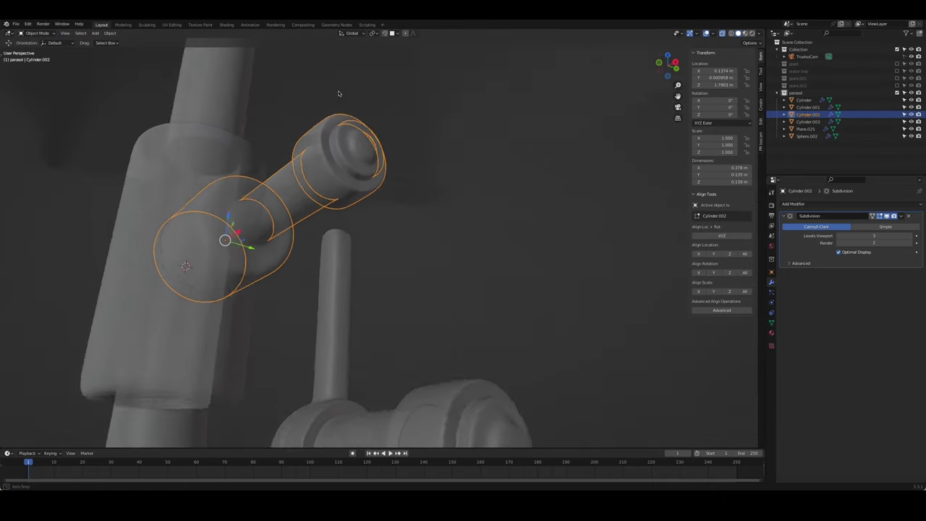
key("Tab")
key("alt+z")
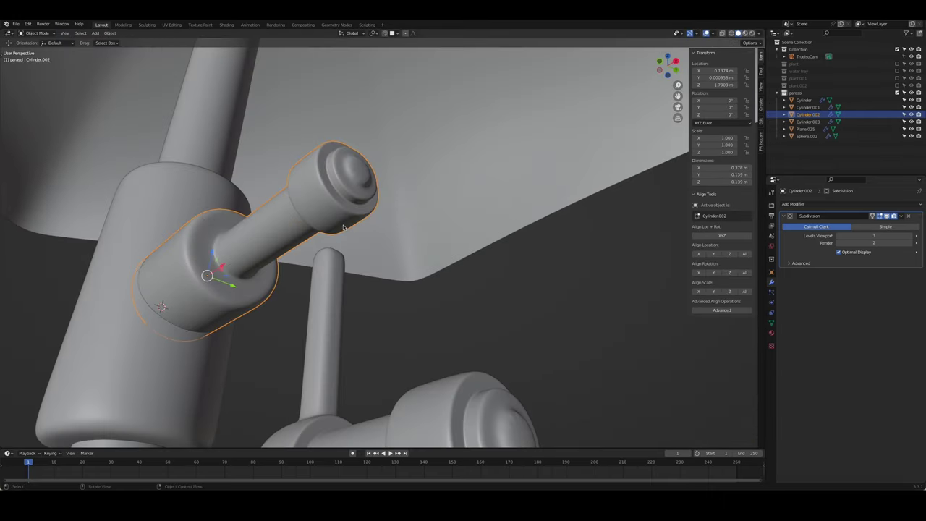
left_click(331, 221)
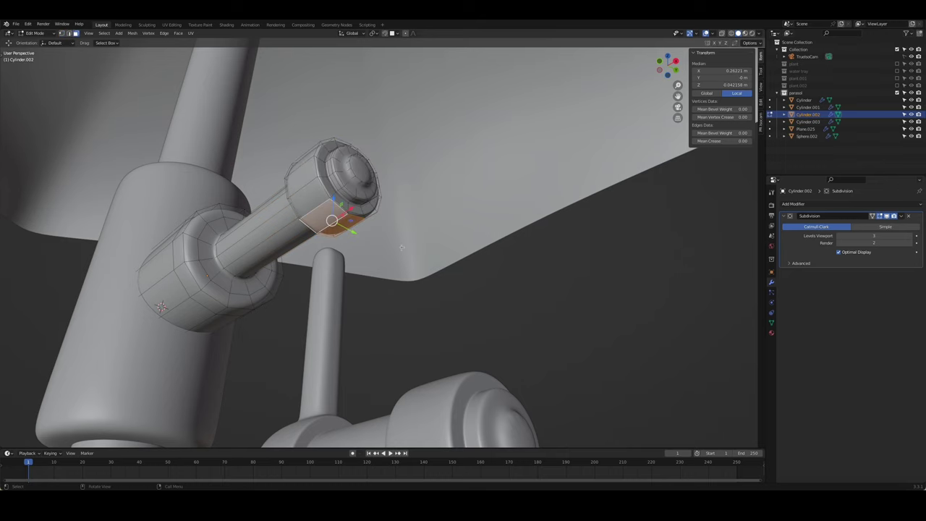
left_click(463, 254)
key("x")
left_click(341, 259)
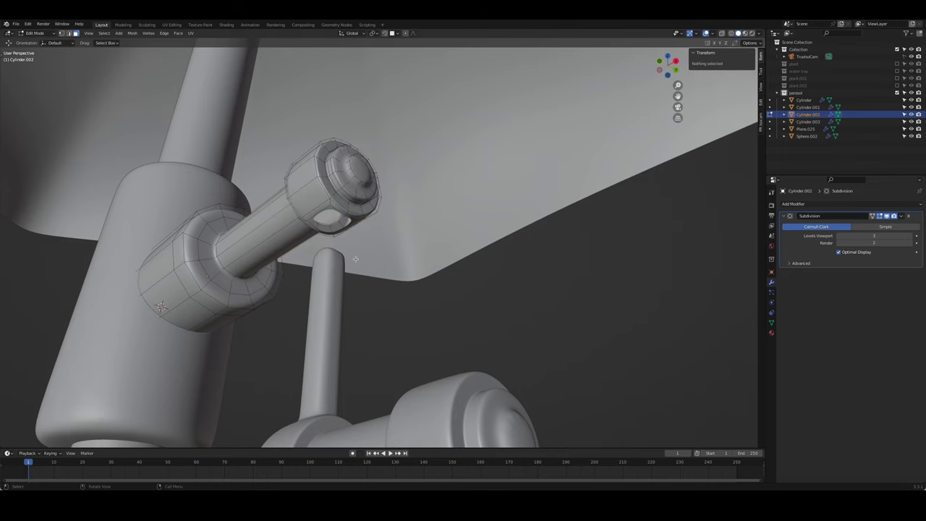
Raise the crank rod's top toward the arm and delete its cap face
mouse_move(356, 259)
middle_mouse_down()
mouse_move(363, 294)
mouse_move(313, 258)
mouse_move(162, 207)
middle_mouse_up()
key("alt+q")
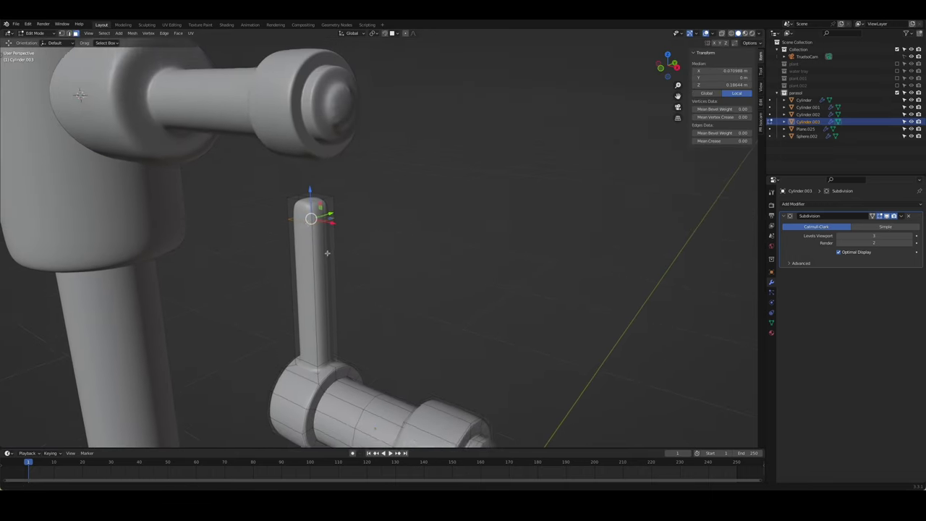
middle_click_drag(327, 254, 303, 216)
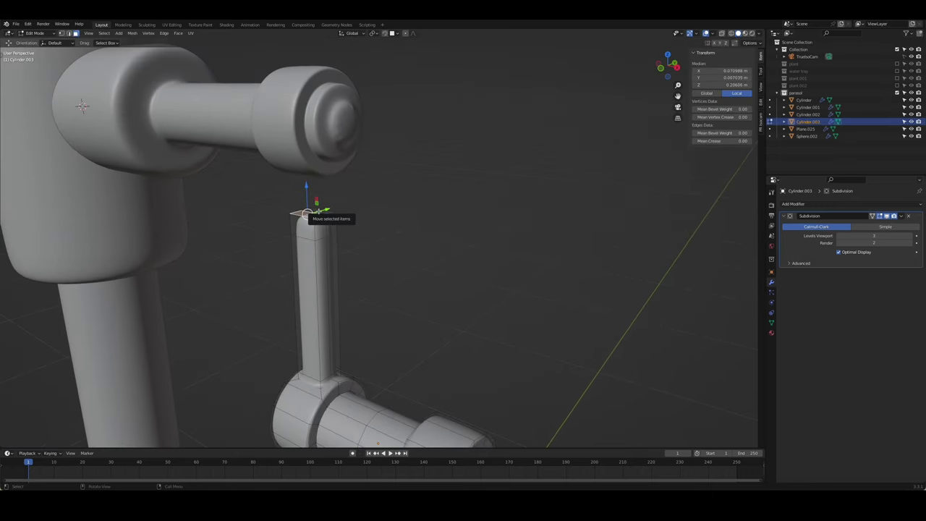
key("ctrl+Tab")
left_click(343, 203)
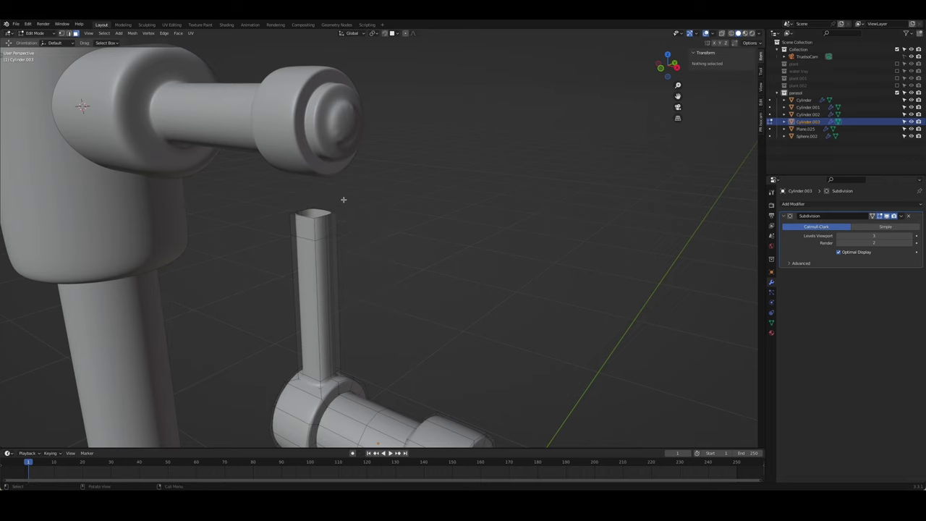
mouse_move(343, 200)
middle_mouse_down()
mouse_move(332, 258)
mouse_move(311, 239)
middle_mouse_up()
Join arm and rod, then Bridge Edge Loops between their two openings
left_click(290, 152, "shift")
left_click(284, 282, "shift")
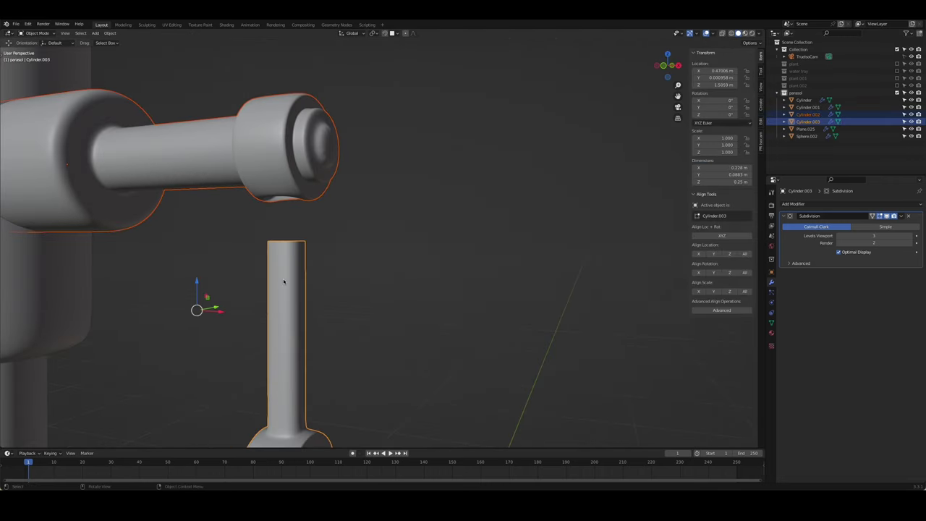
key("Tab")
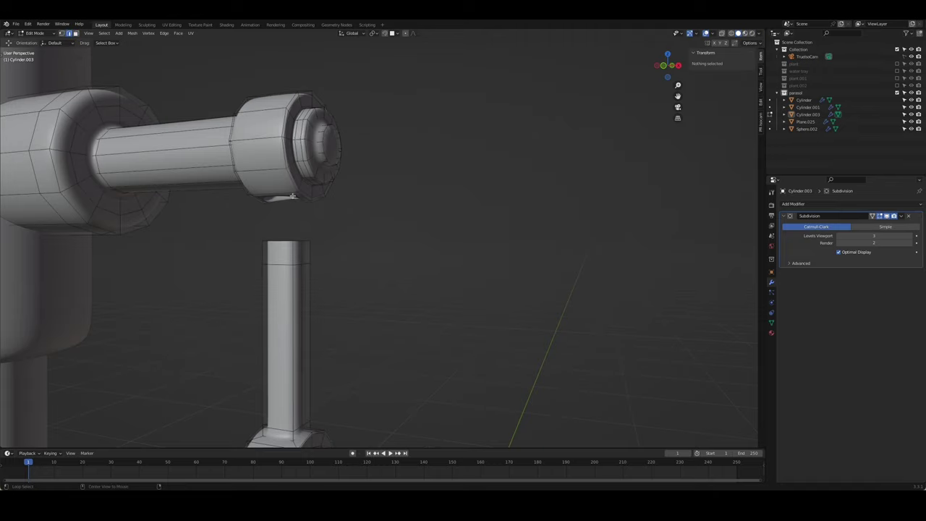
left_click(292, 196, "alt")
left_click(288, 242, "alt+shift")
right_click(279, 239)
left_click(272, 280)
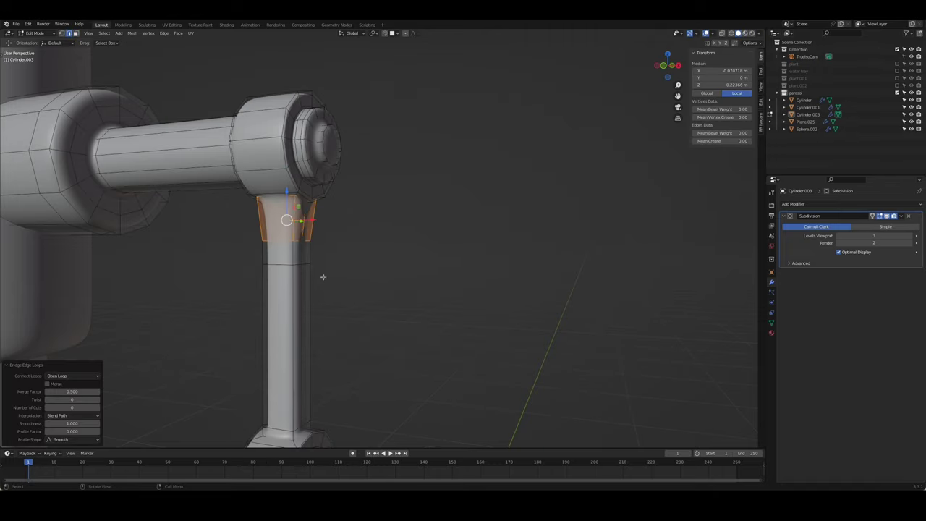
mouse_move(324, 276)
middle_mouse_down()
mouse_move(340, 264)
mouse_move(469, 268)
mouse_move(397, 272)
mouse_move(361, 241)
mouse_move(496, 252)
mouse_move(565, 285)
mouse_move(508, 292)
middle_mouse_up()
key("Tab")
scroll(411, 336, "up", 2)
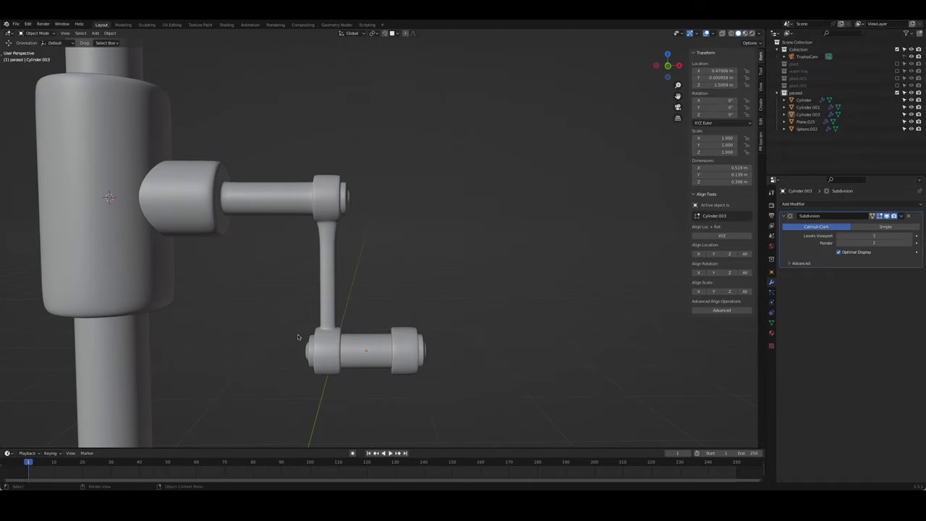
In front X-ray view, box-select the lower grip and raise it along Z
key("KP_1")
key("Tab")
key("alt+z")
left_click_drag(247, 270, 484, 397)
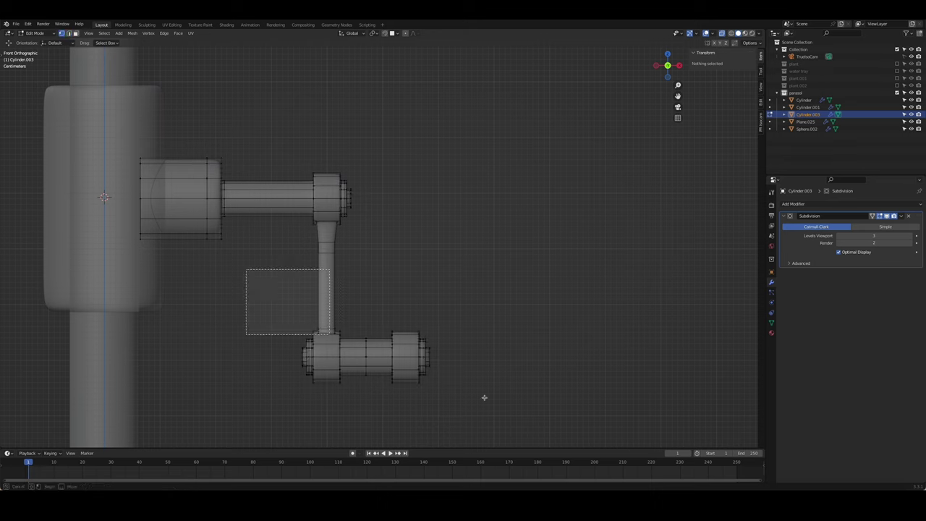
key("g")
key("z")
left_click(473, 332)
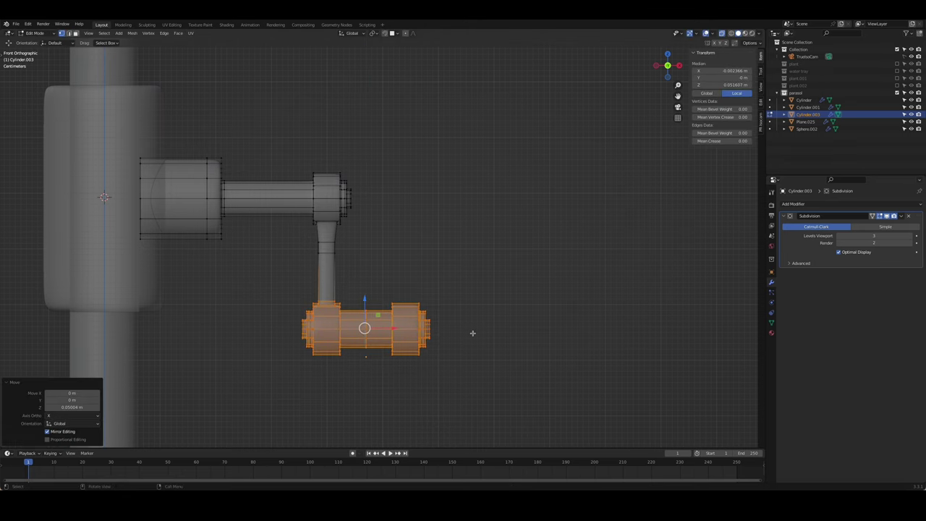
left_click(473, 333)
Lower the rod's middle, dissolve one loop, and scale the middle loop down into a waist
scroll(316, 239, "up", 2)
scroll(317, 239, "up", 2)
left_click_drag(256, 248, 341, 280)
key("g")
key("z")
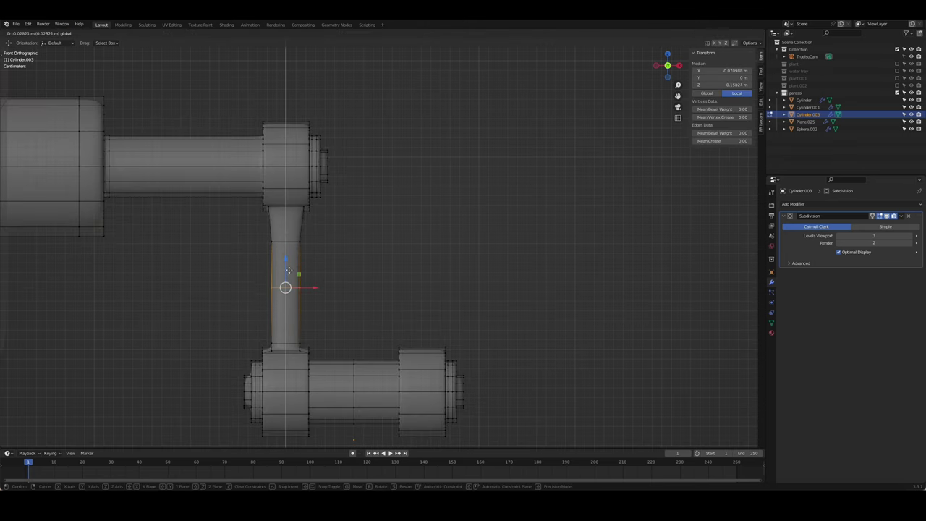
left_click(287, 279)
key("ctrl+x")
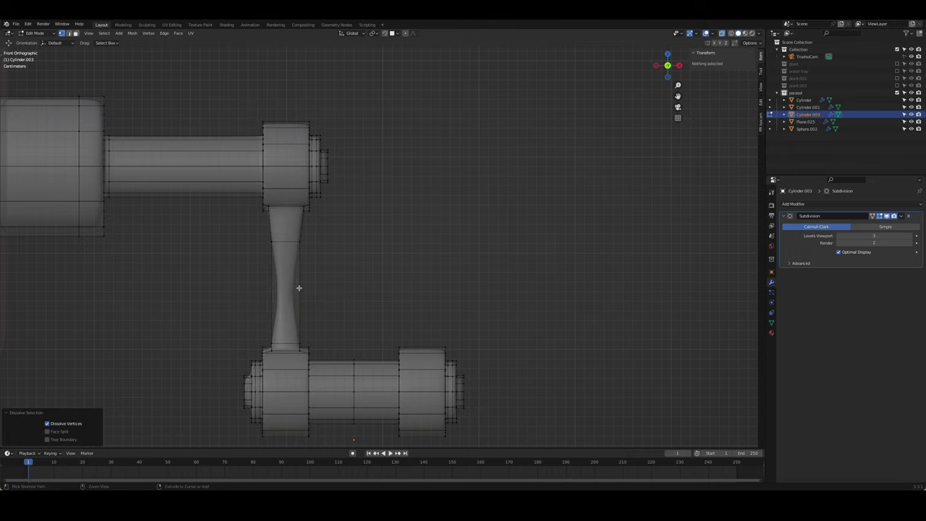
left_click(296, 296, "alt")
key("s")
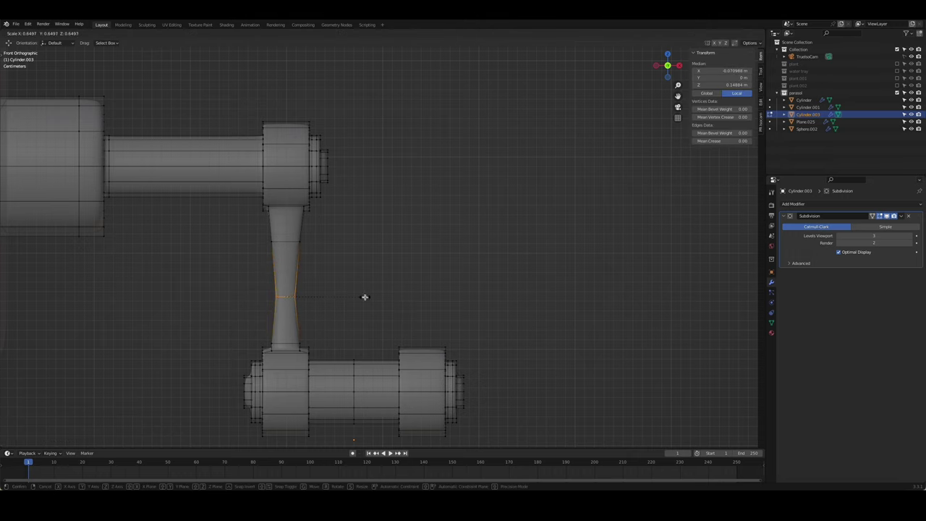
left_click(365, 296)
key("Tab")
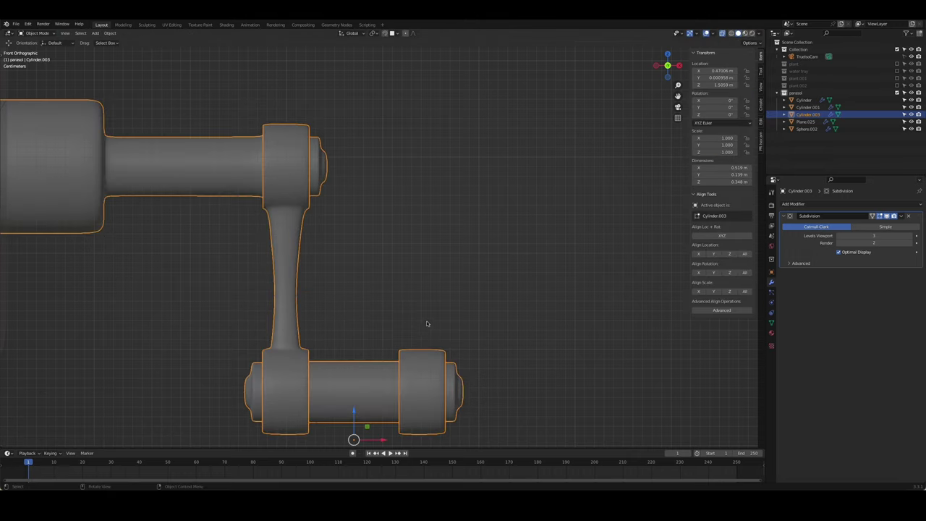
middle_click_drag(426, 321, 416, 307)
Save plants.blend with the crank handle selected and zoom in on it
left_click(351, 330)
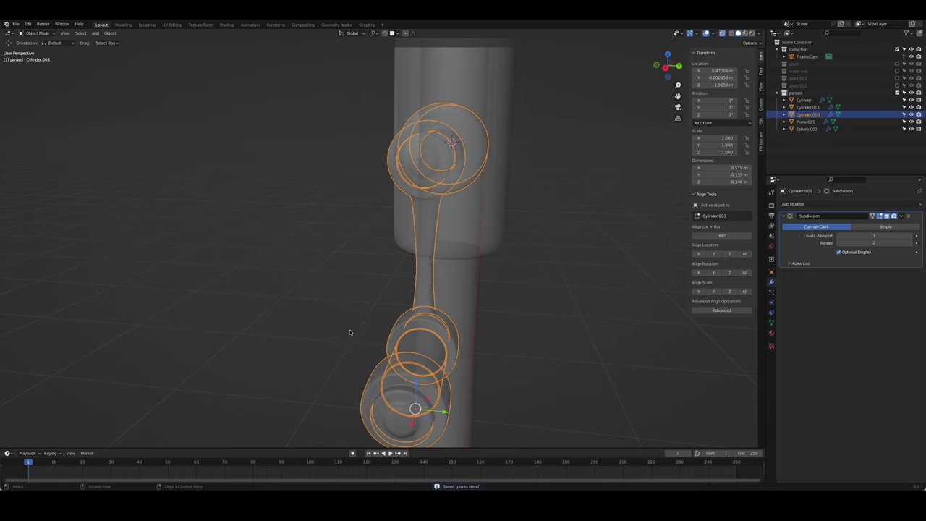
key("Tab")
key("alt+z")
key("Tab")
middle_click_drag(293, 324, 337, 332)
scroll(337, 332, "down", 5)
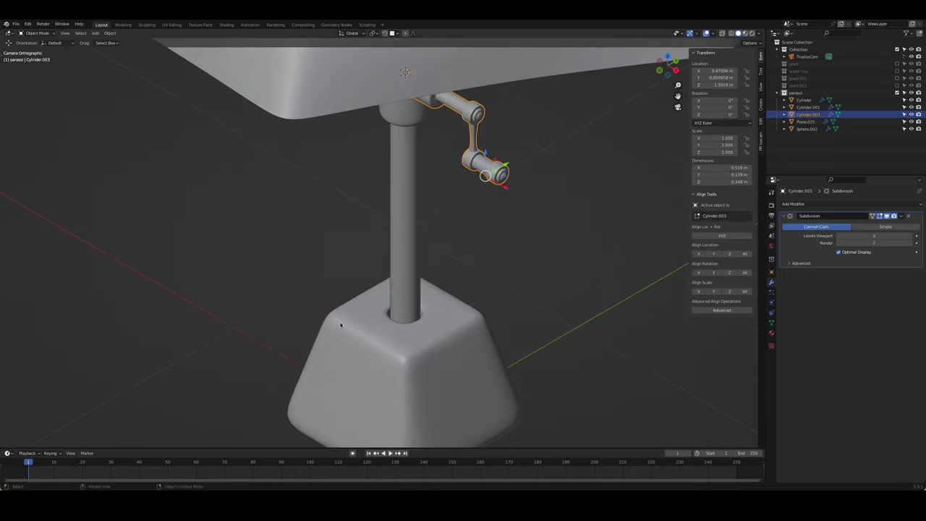
scroll(337, 332, "down", 2)
scroll(336, 327, "down", 2)
scroll(402, 246, "down", 3)
scroll(402, 245, "up", 10)
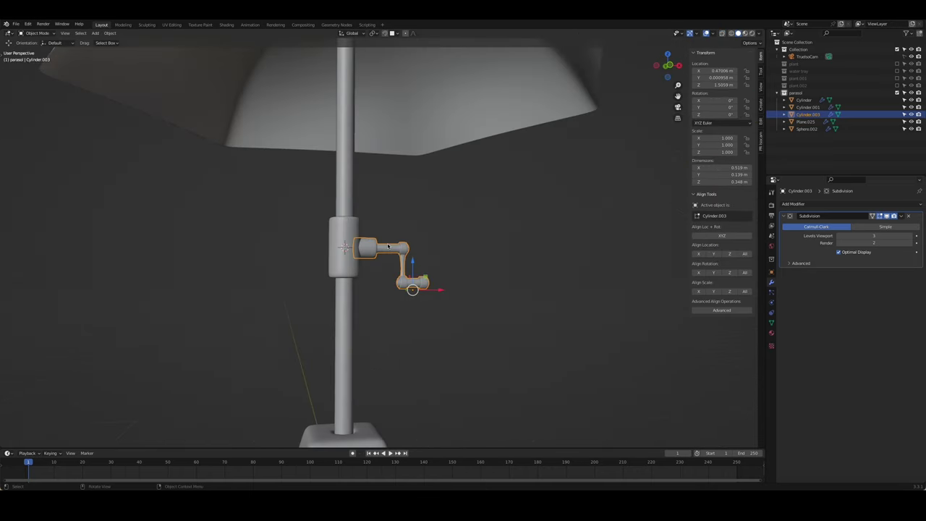
Try lowering the collar and crank down the pole, then undo the move
left_click(334, 254, "shift")
key("g")
key("z")
left_click(467, 334)
scroll(468, 334, "down", 4)
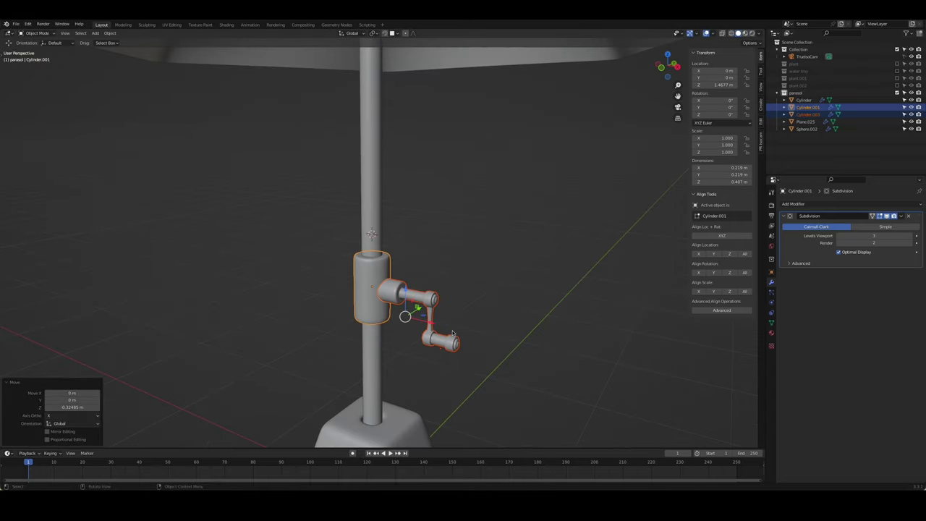
middle_click_drag(463, 333, 453, 333)
key("ctrl+z")
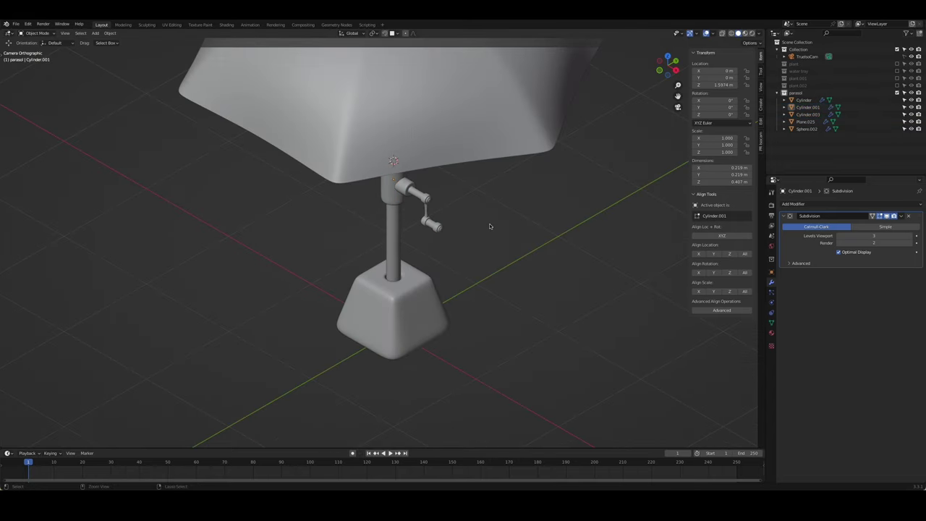
scroll(490, 224, "down", 3)
scroll(476, 282, "down", 2)
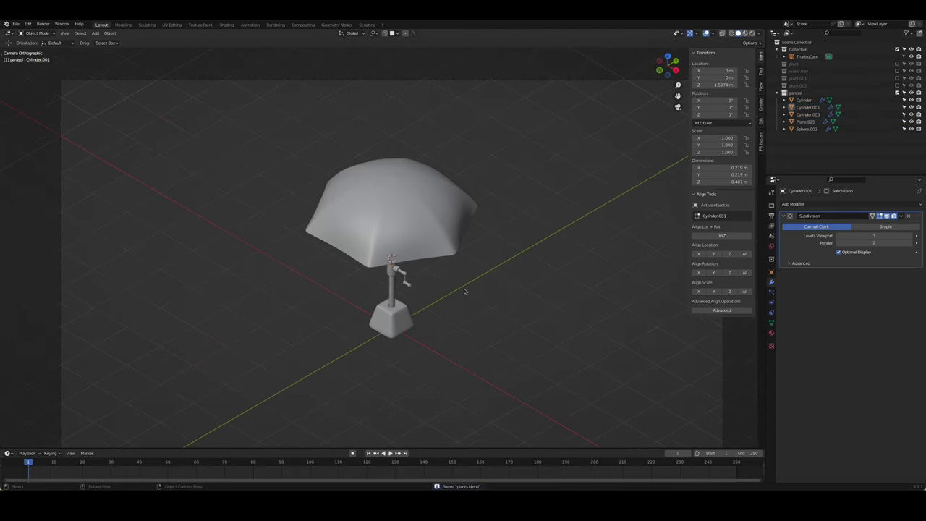